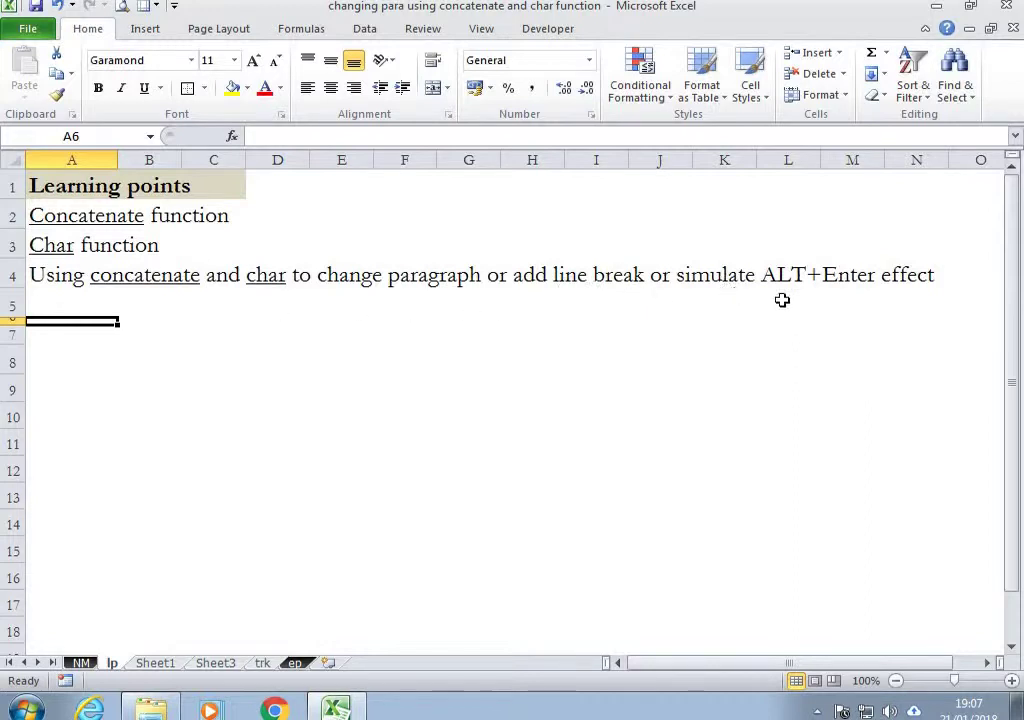
# Switch to Sheet1 and select the first empty Full Name cell, D10.
pyautogui.click(155, 663)
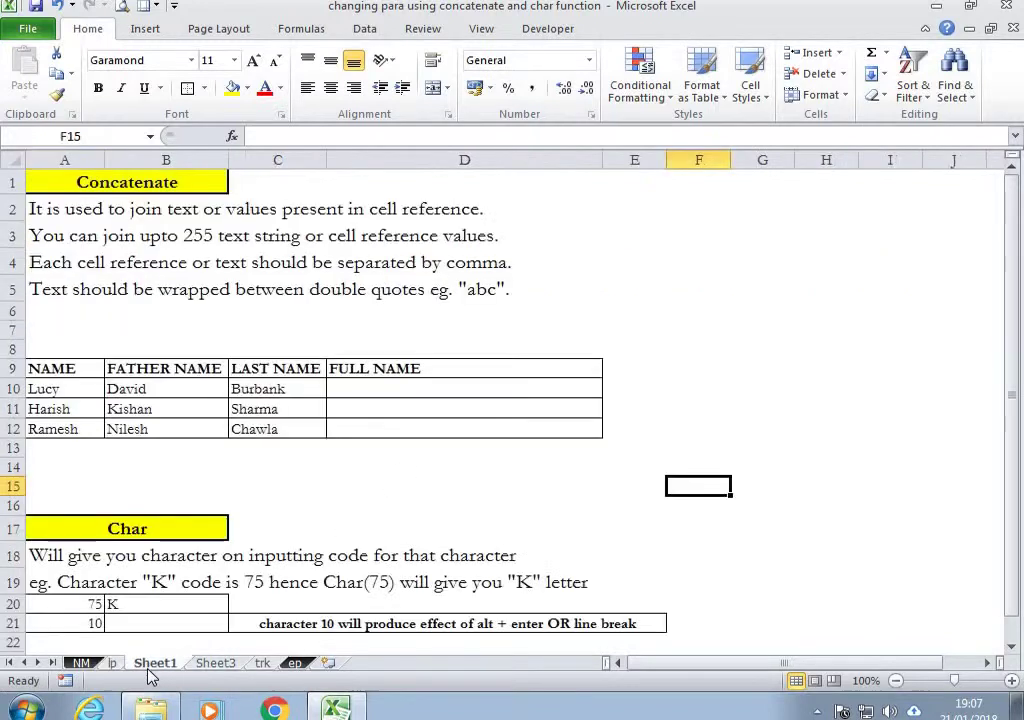
pyautogui.click(149, 178)
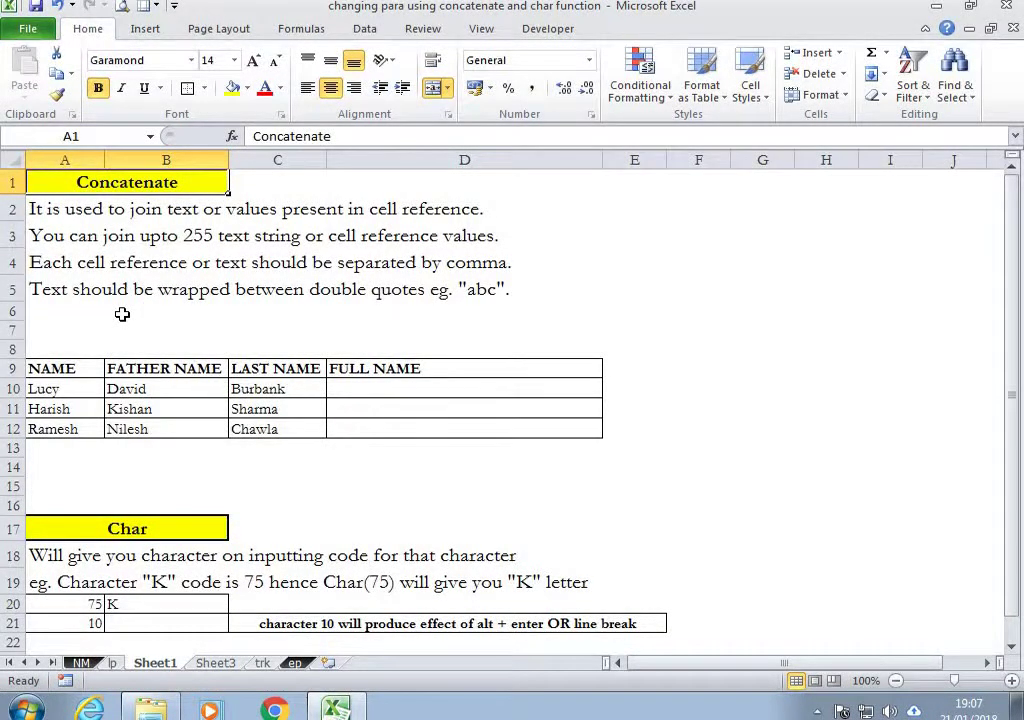
pyautogui.click(372, 392)
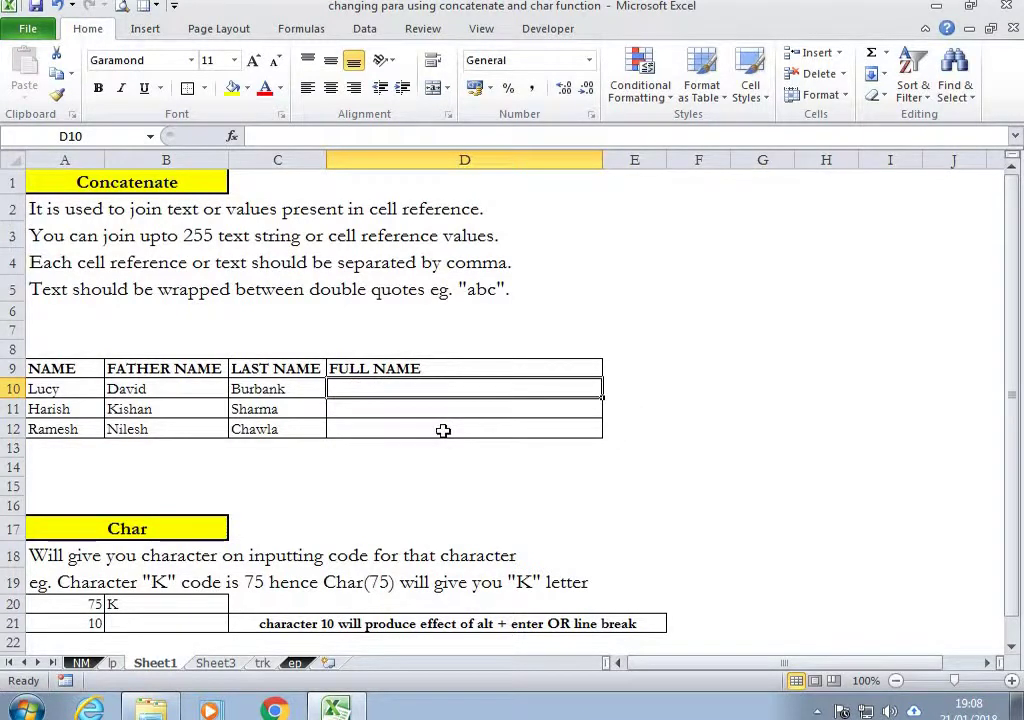
pyautogui.write('=con')
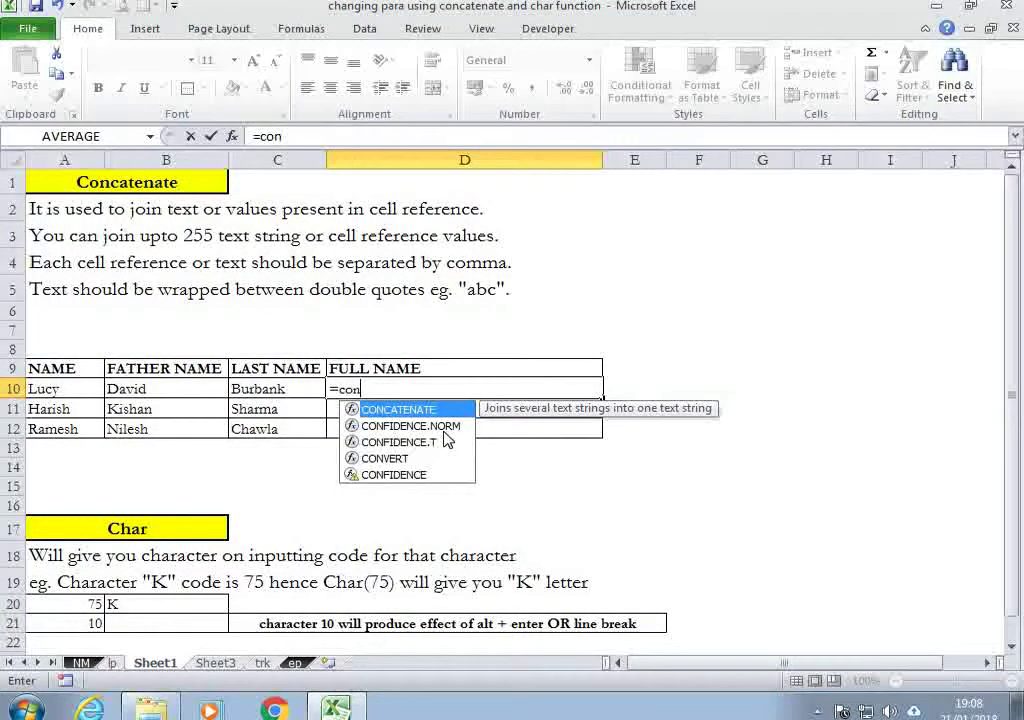
pyautogui.press('Tab')
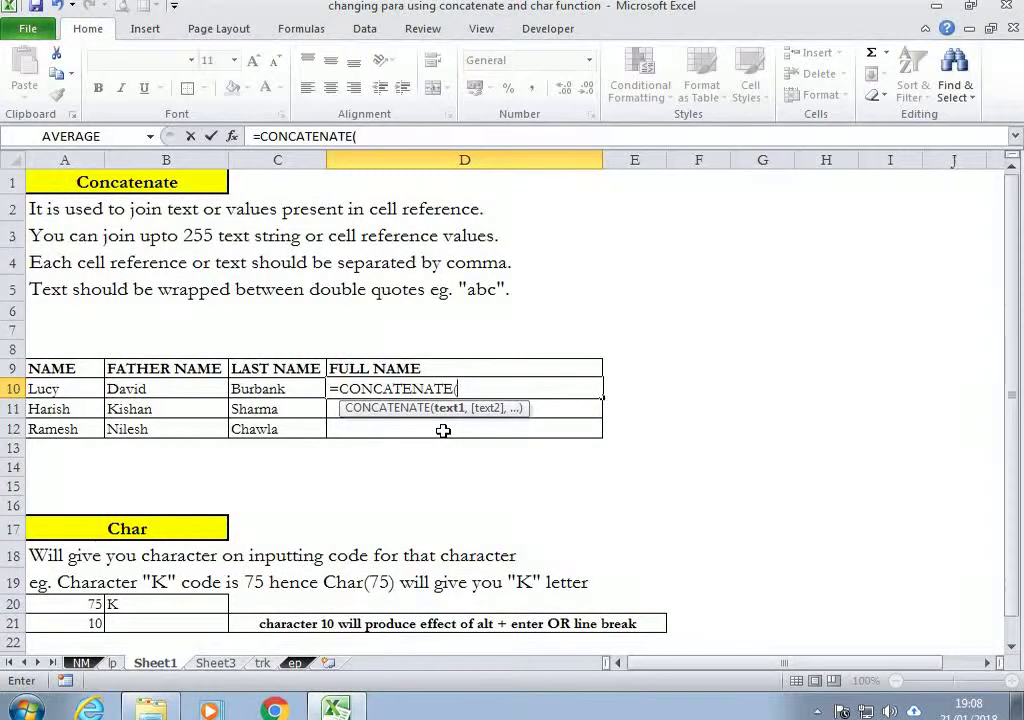
pyautogui.press('BackSpace')
pyautogui.press('BackSpace')
pyautogui.press('BackSpace')
pyautogui.press('BackSpace')
pyautogui.press('BackSpace')
pyautogui.press('BackSpace')
pyautogui.press('BackSpace')
pyautogui.press('BackSpace')
pyautogui.press('BackSpace')
pyautogui.press('BackSpace')
pyautogui.press('BackSpace')
pyautogui.press('BackSpace')
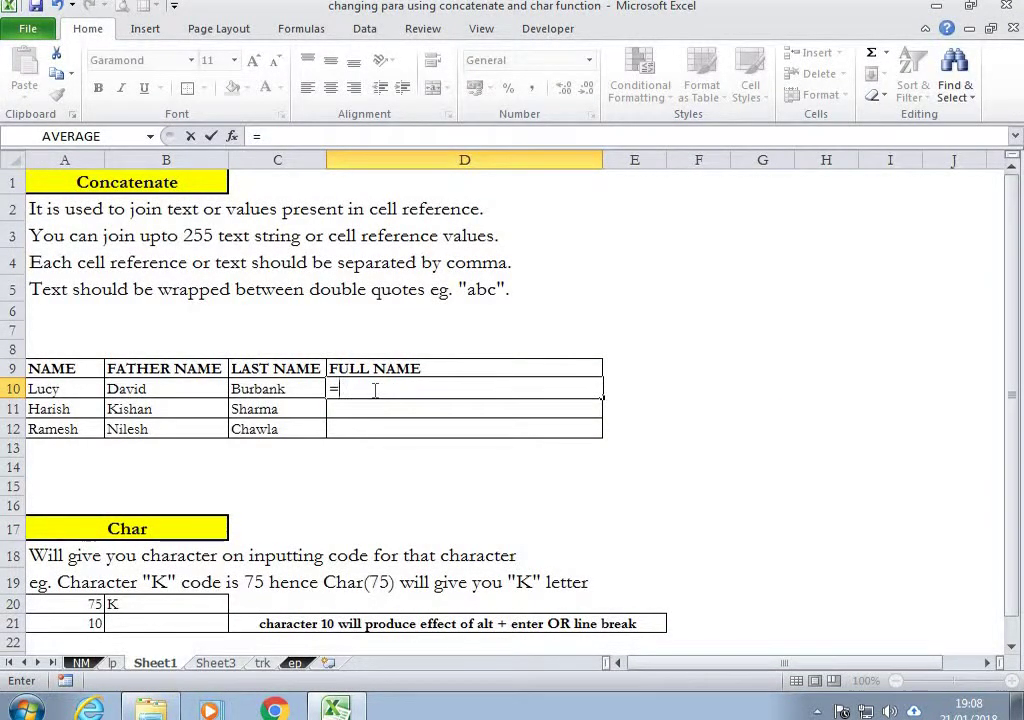
# Enter =CONCATENATE(A10,B10,C10) in D10 to join the name, father name and last name.
pyautogui.write('con')
pyautogui.press('Tab')
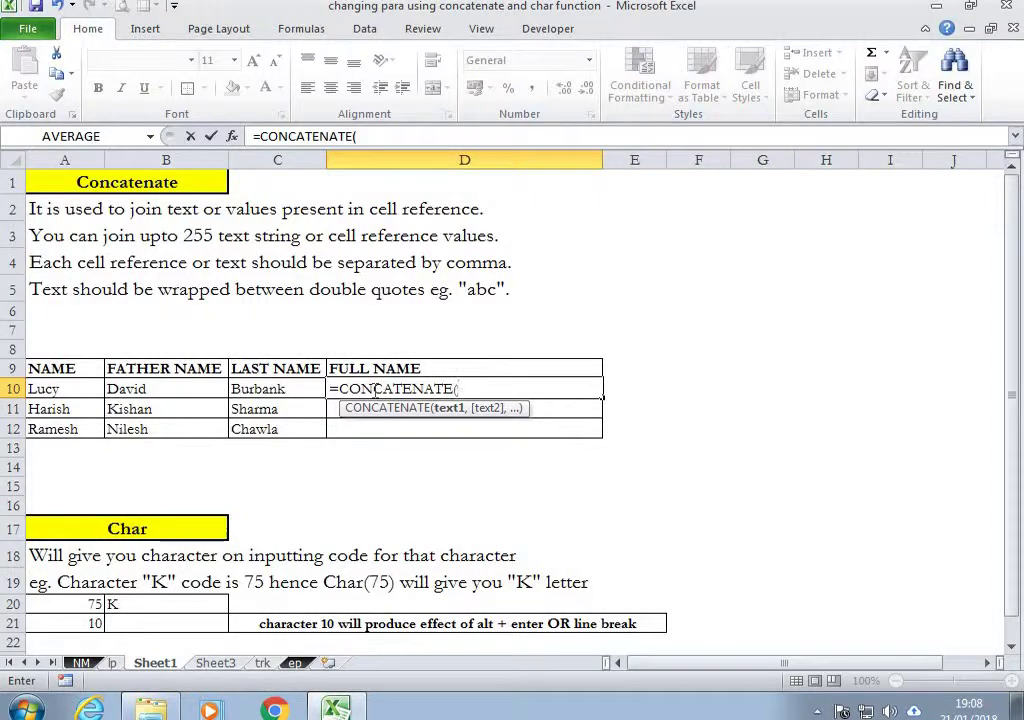
pyautogui.click(60, 387)
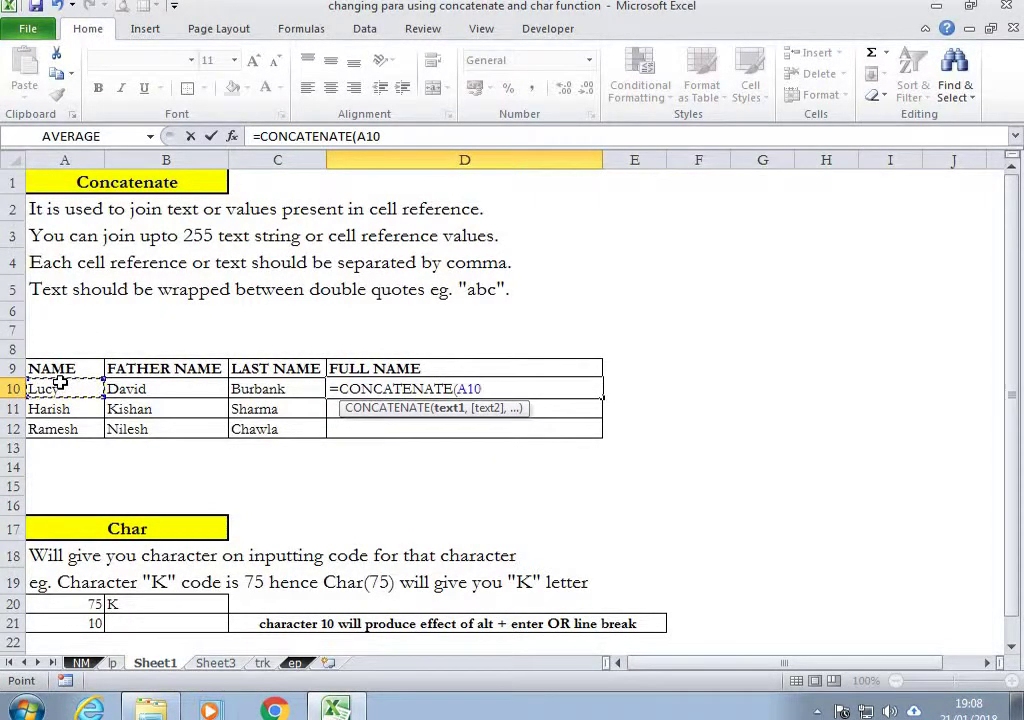
pyautogui.write(',')
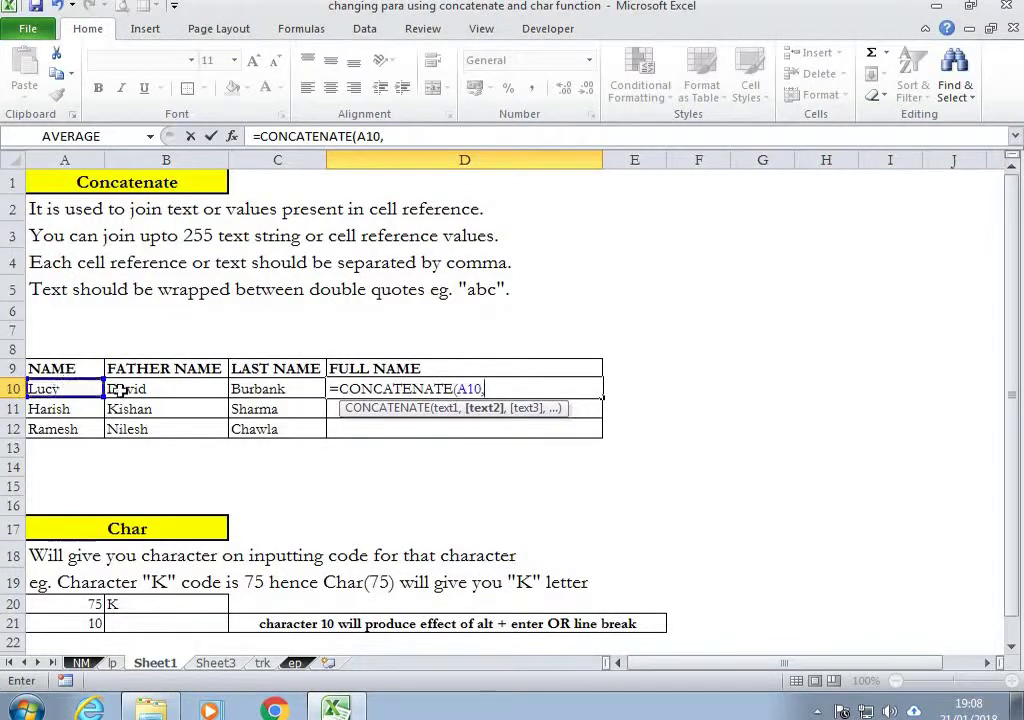
pyautogui.click(145, 390)
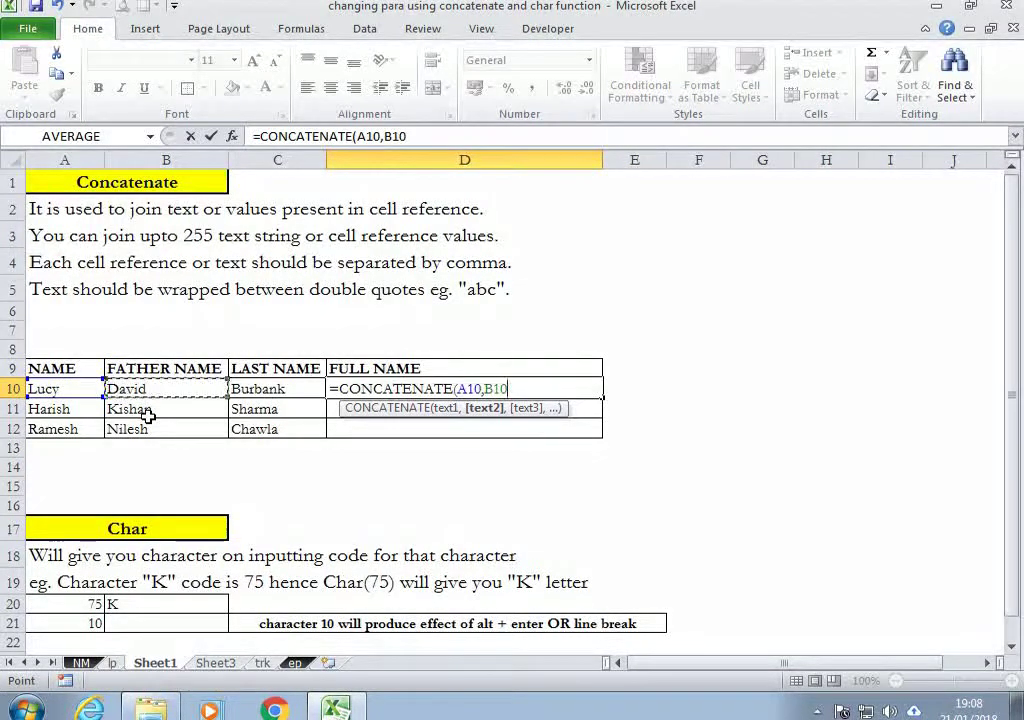
pyautogui.write(',')
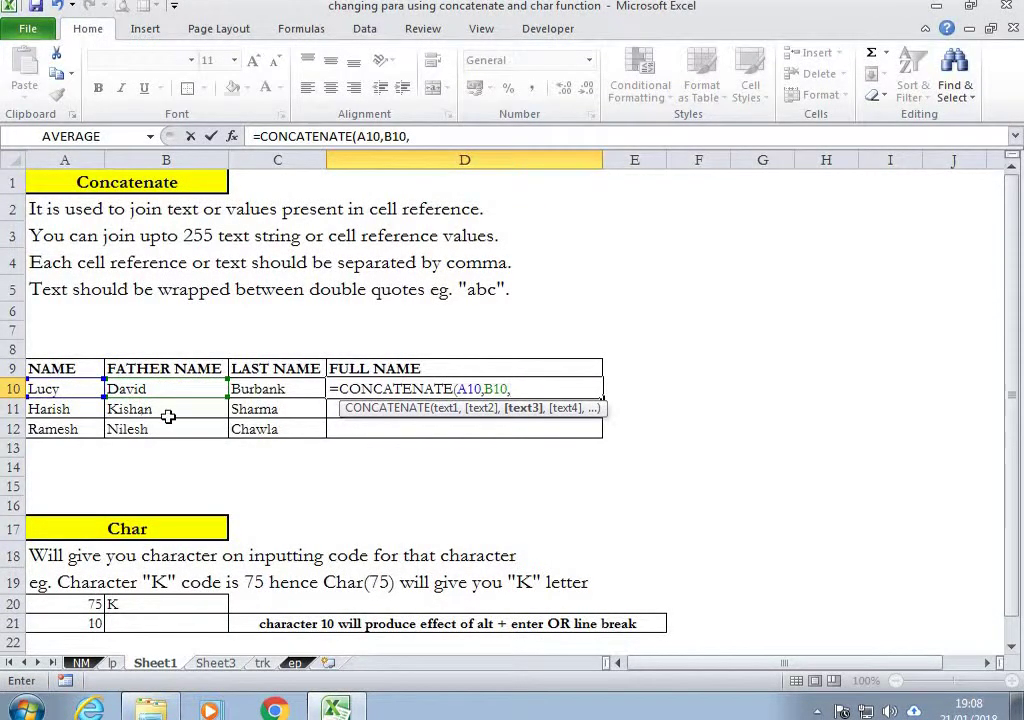
pyautogui.click(283, 391)
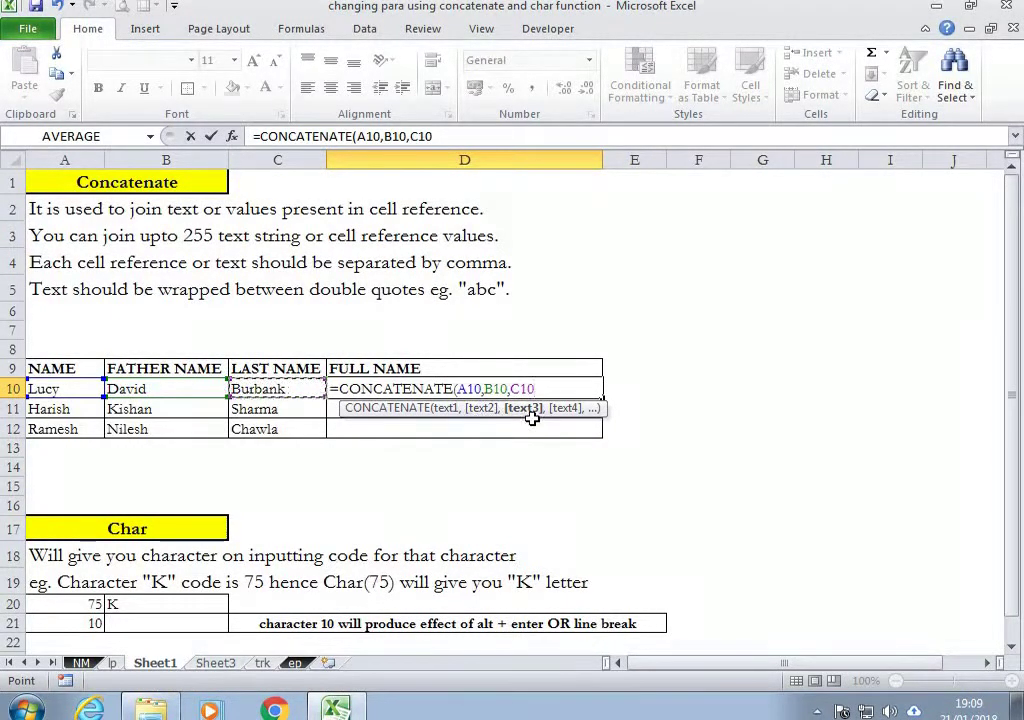
pyautogui.press('Return')
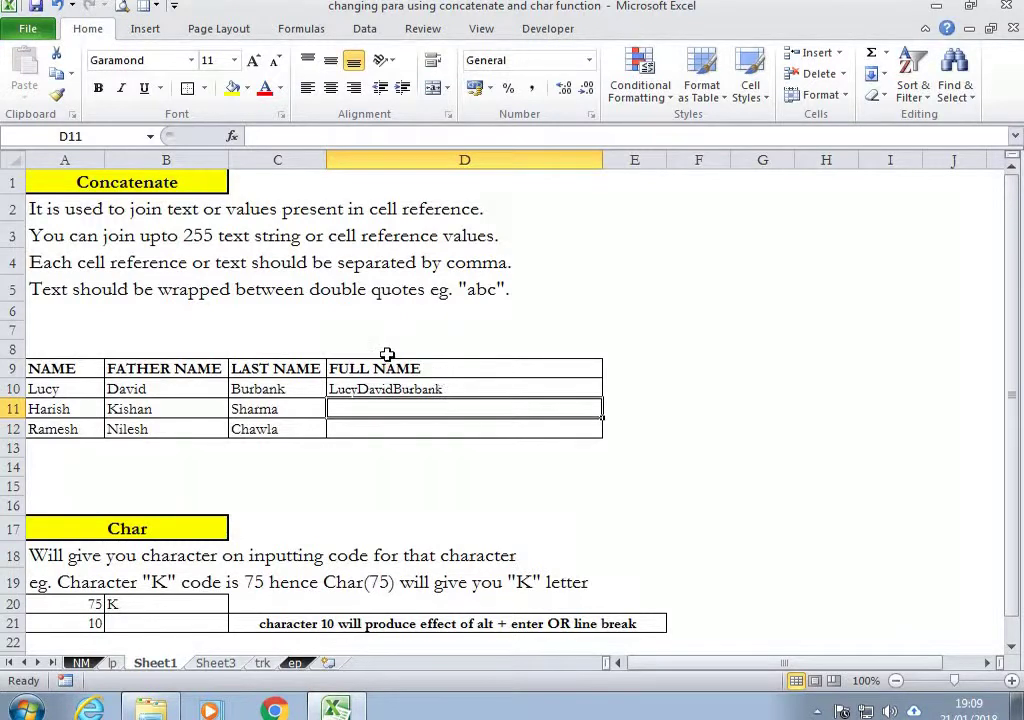
pyautogui.click(425, 389)
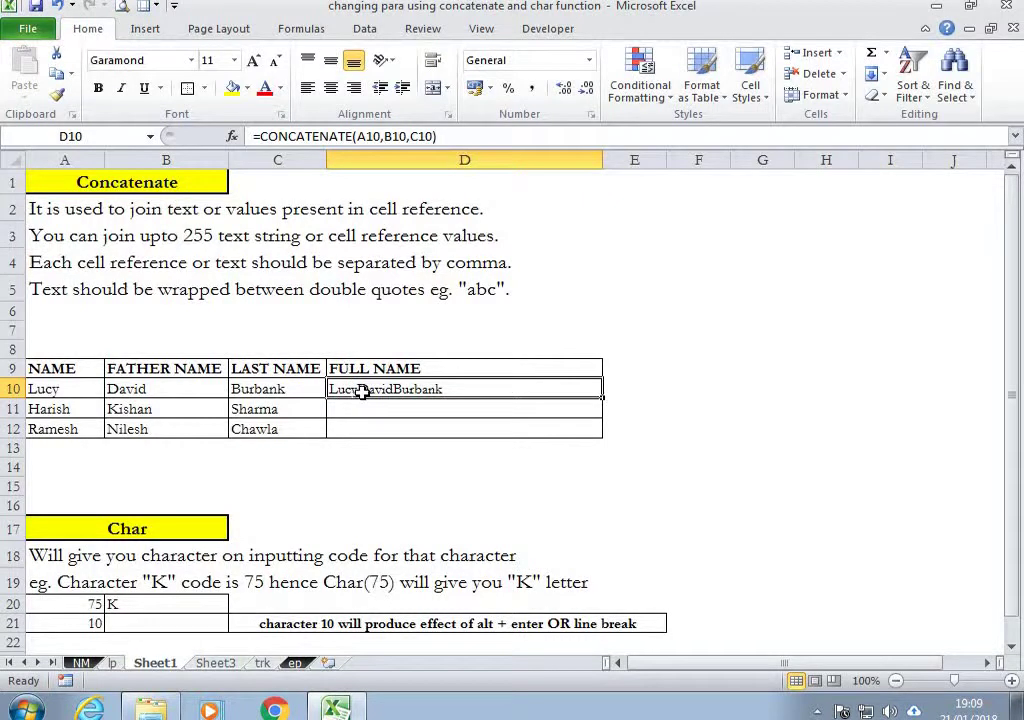
pyautogui.doubleClick(420, 393)
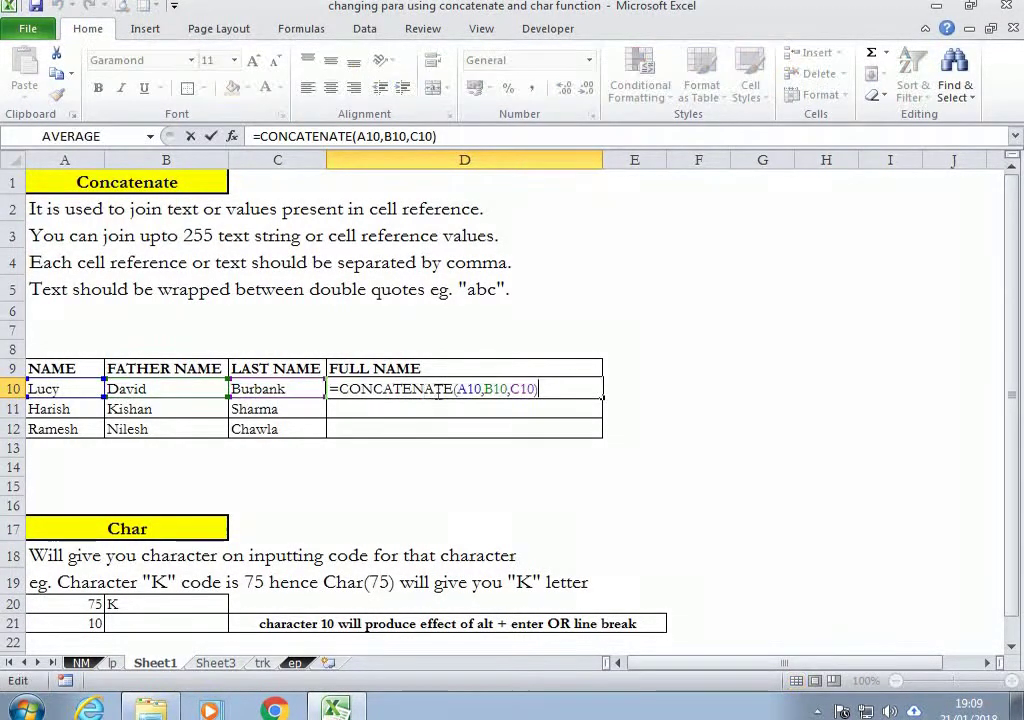
pyautogui.click(524, 396)
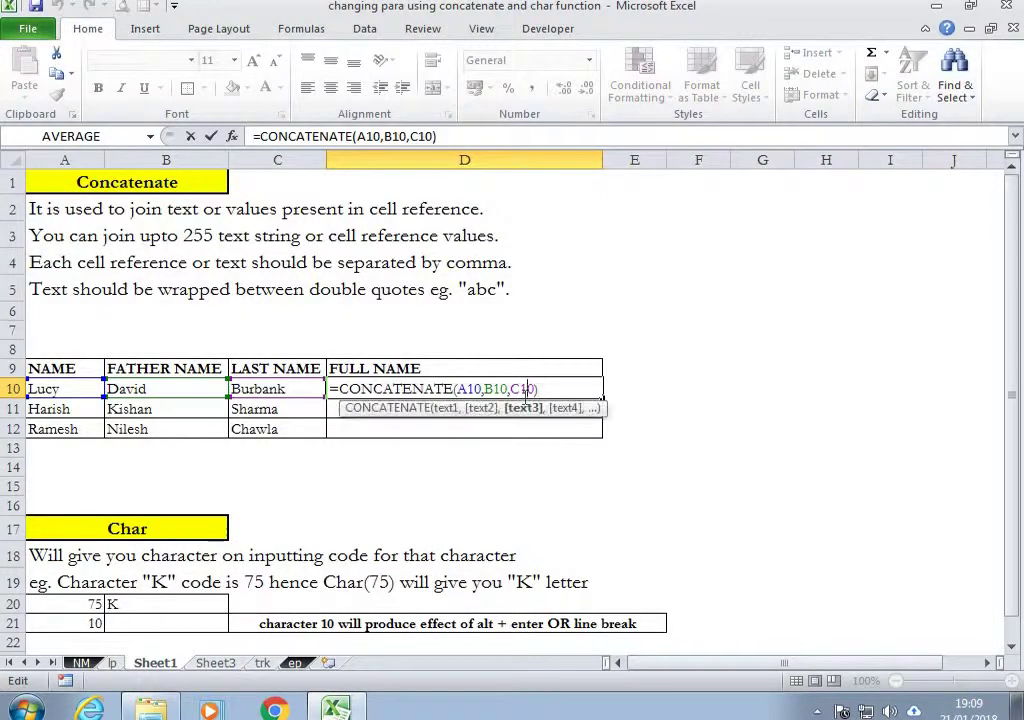
pyautogui.press('Left')
pyautogui.press('Left')
pyautogui.press('Left')
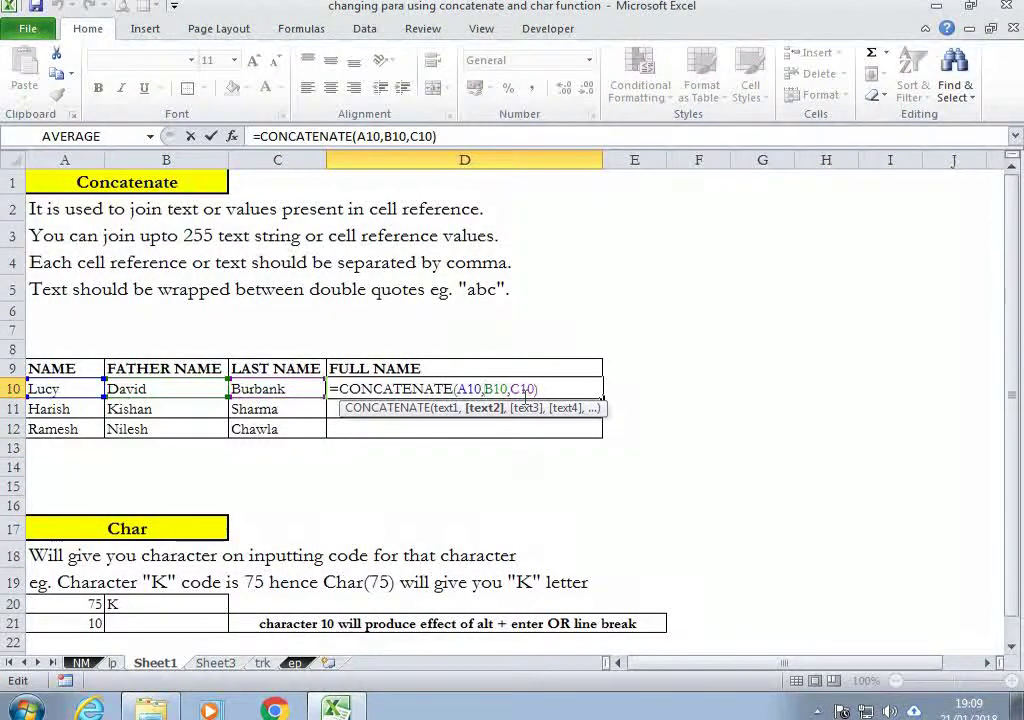
pyautogui.press('Escape')
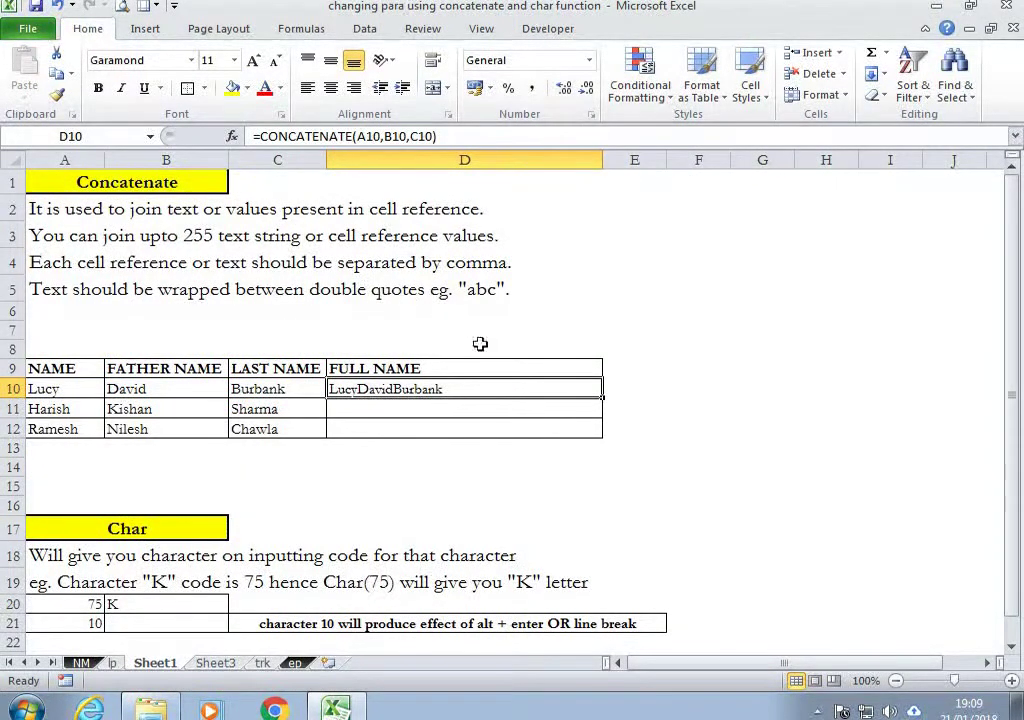
# Edit the CONCATENATE formula in D10 to insert a quoted space " " as an argument between A10 and B10.
pyautogui.press('F2')
pyautogui.press('Left')
pyautogui.press('Left')
pyautogui.press('Left')
pyautogui.press('Left')
pyautogui.press('Left')
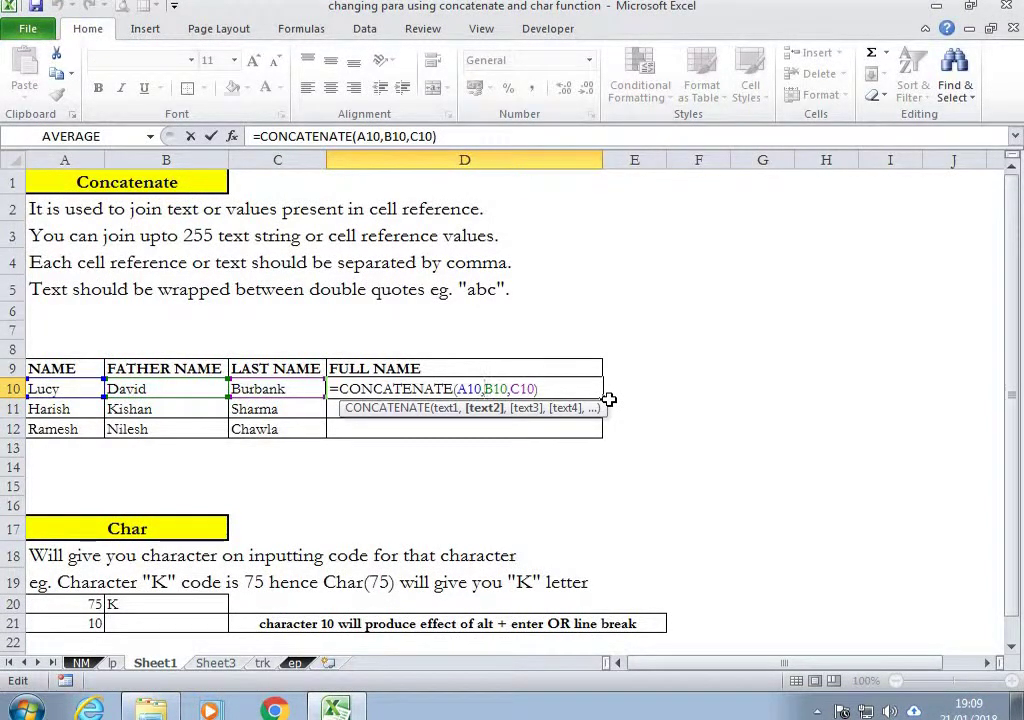
pyautogui.write('"')
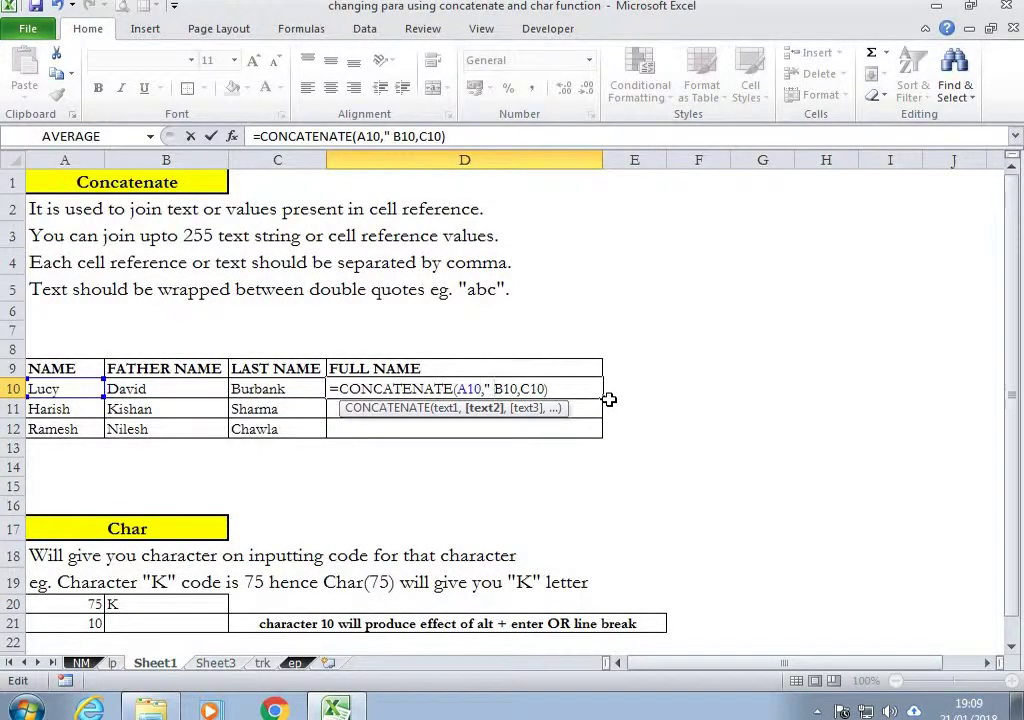
pyautogui.write(' "')
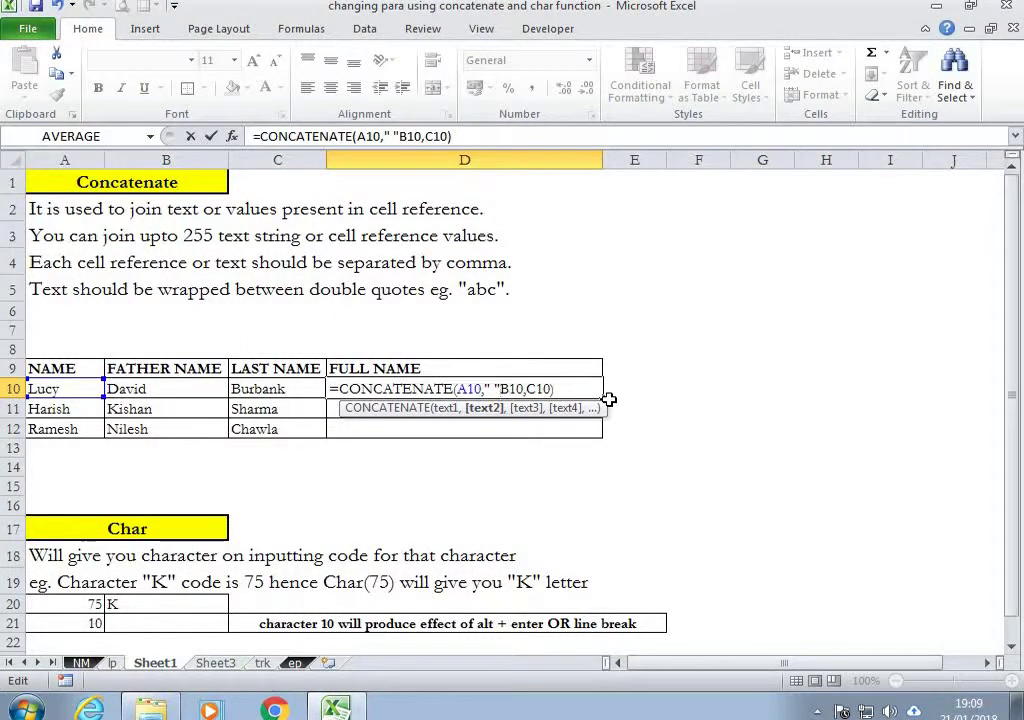
pyautogui.write(',')
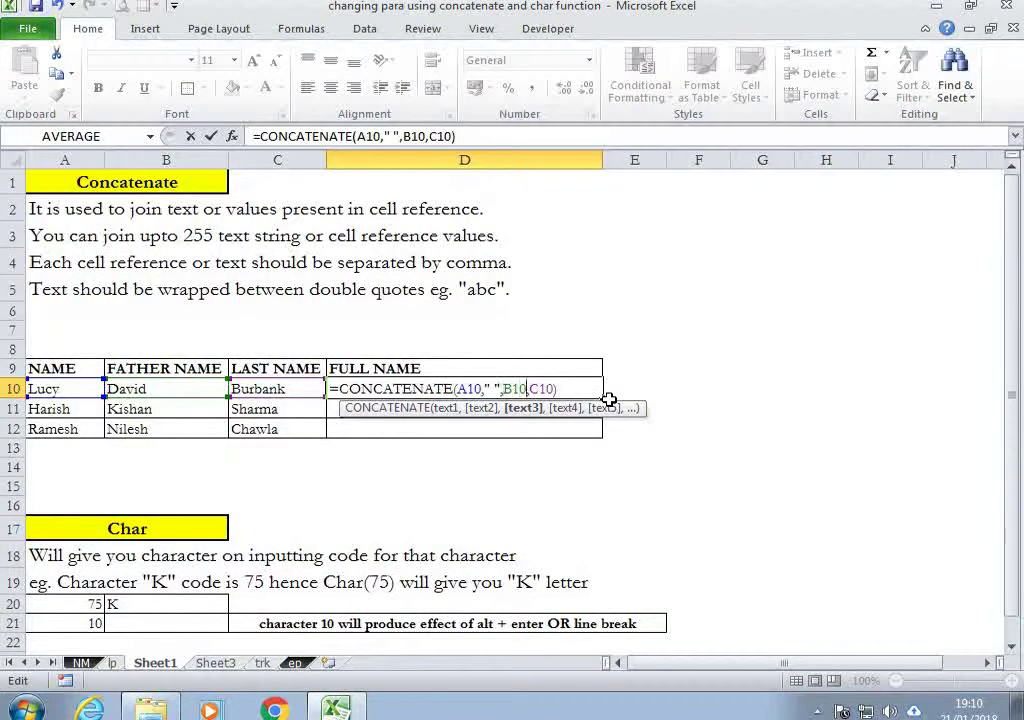
# Insert another quoted space " " between B10 and C10, completing =CONCATENATE(A10," ",B10," ",C10).
pyautogui.press('Right')
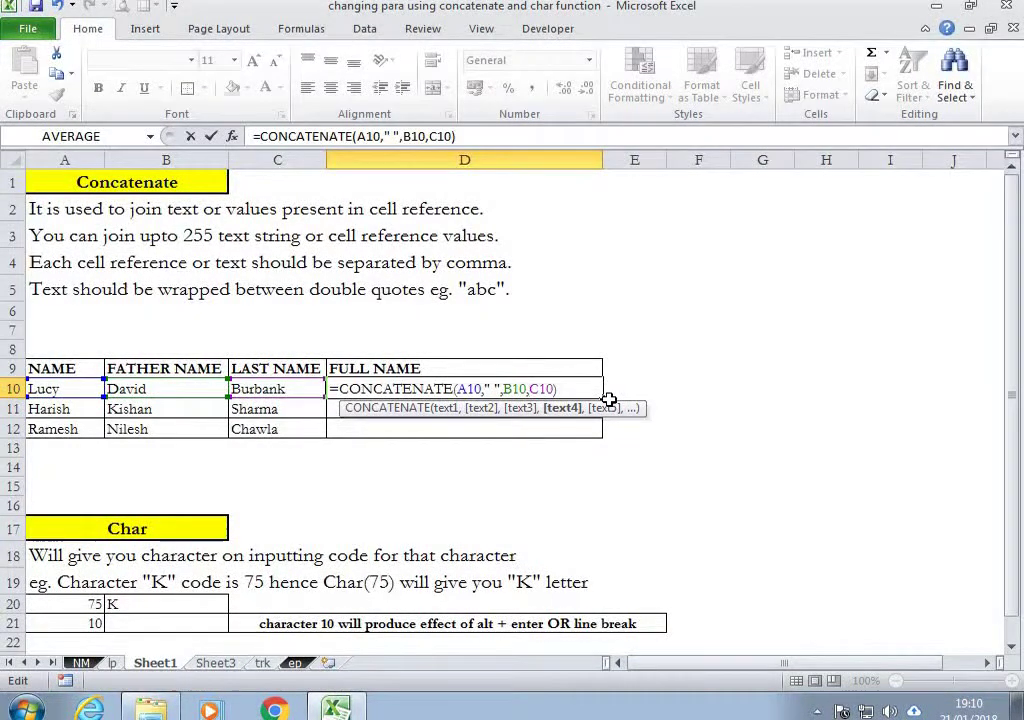
pyautogui.write('"')
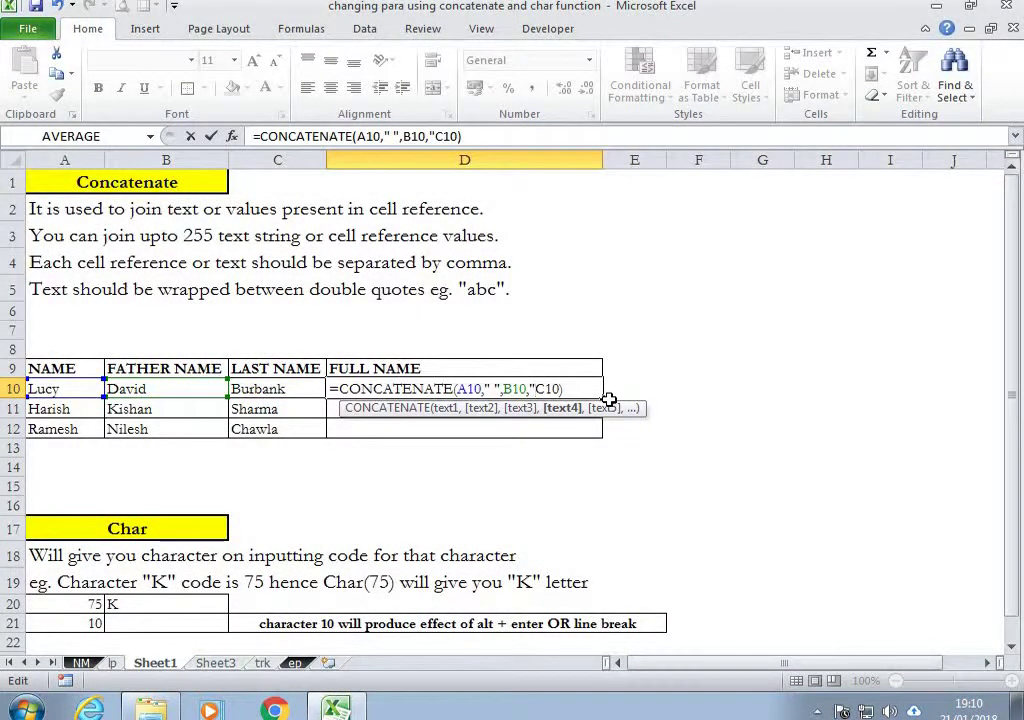
pyautogui.write(' "')
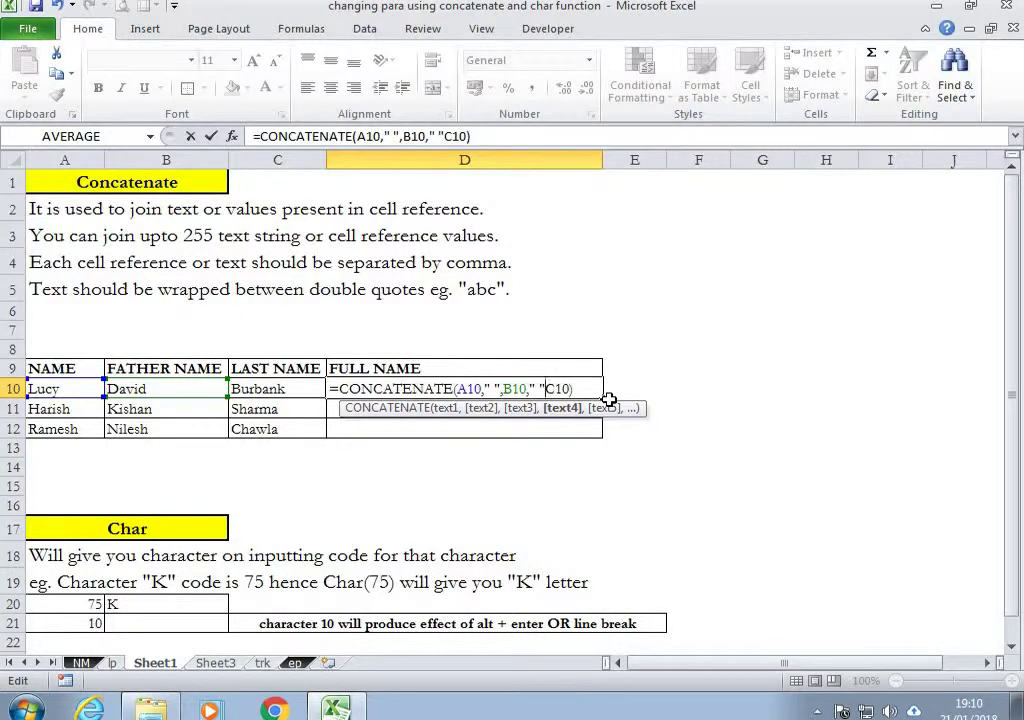
pyautogui.write(',')
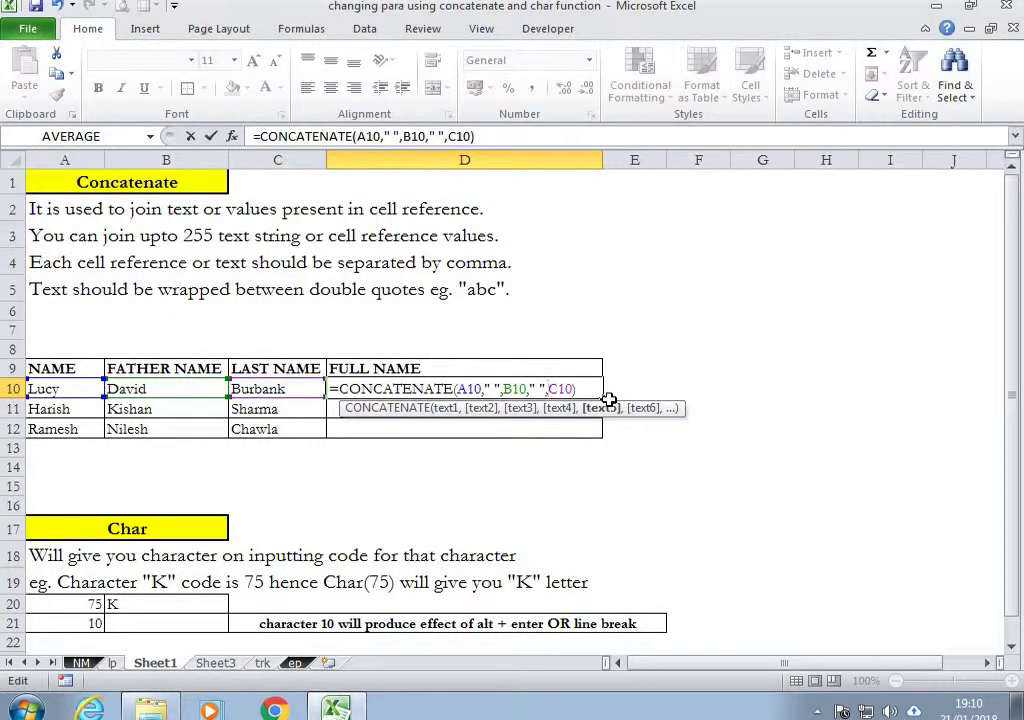
pyautogui.press('Return')
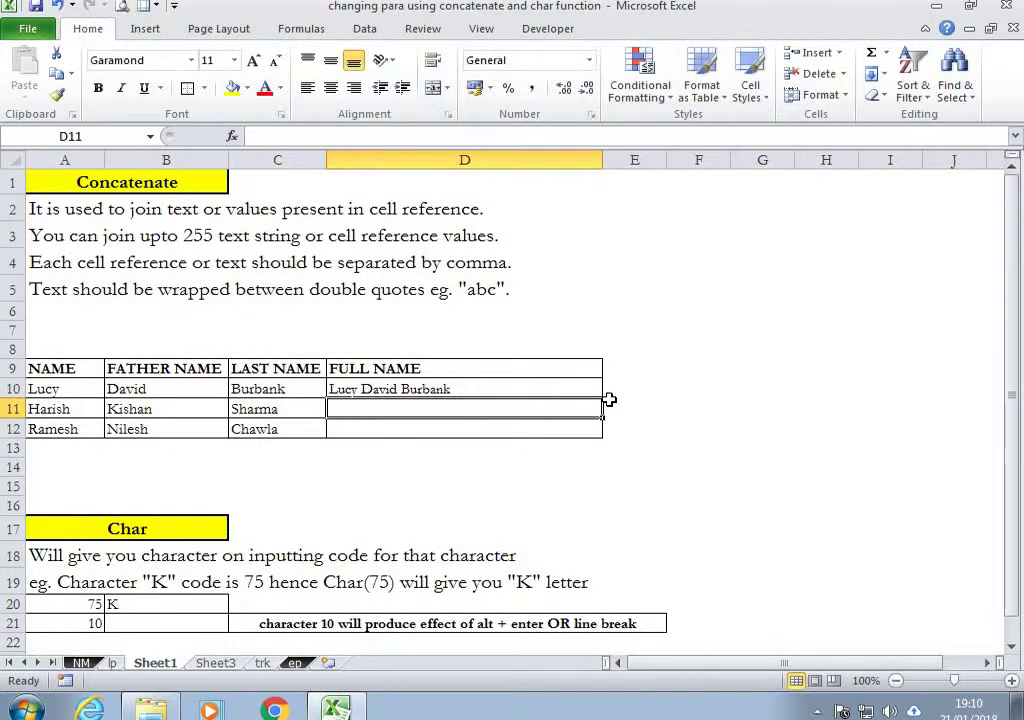
# Fill the Full Name formula from D10 down through D12 and check the copied formula in D11.
pyautogui.click(356, 388)
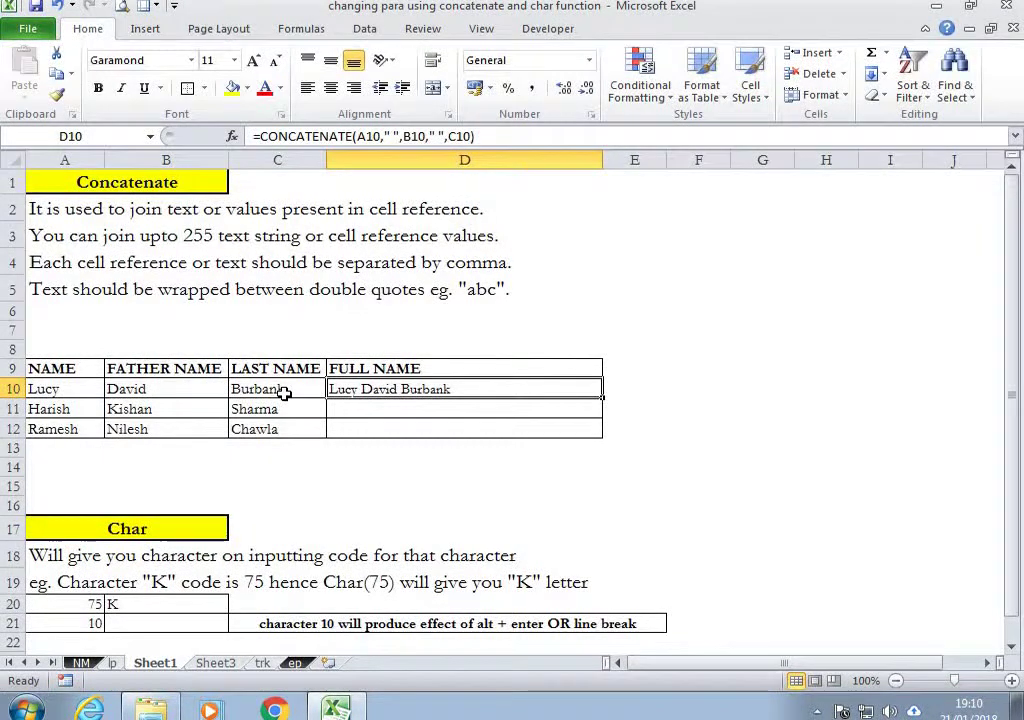
pyautogui.doubleClick(605, 399)
pyautogui.click(487, 407)
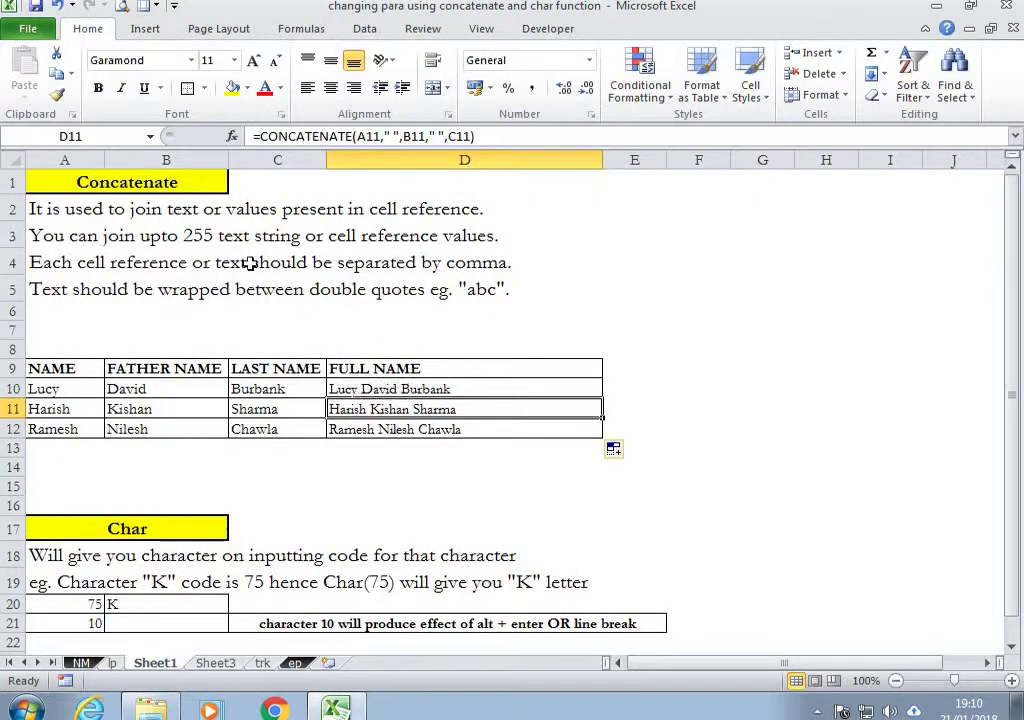
# Add the number 1 as the last argument of the CONCATENATE formula in D10, then reopen the formula for editing.
pyautogui.click(476, 390)
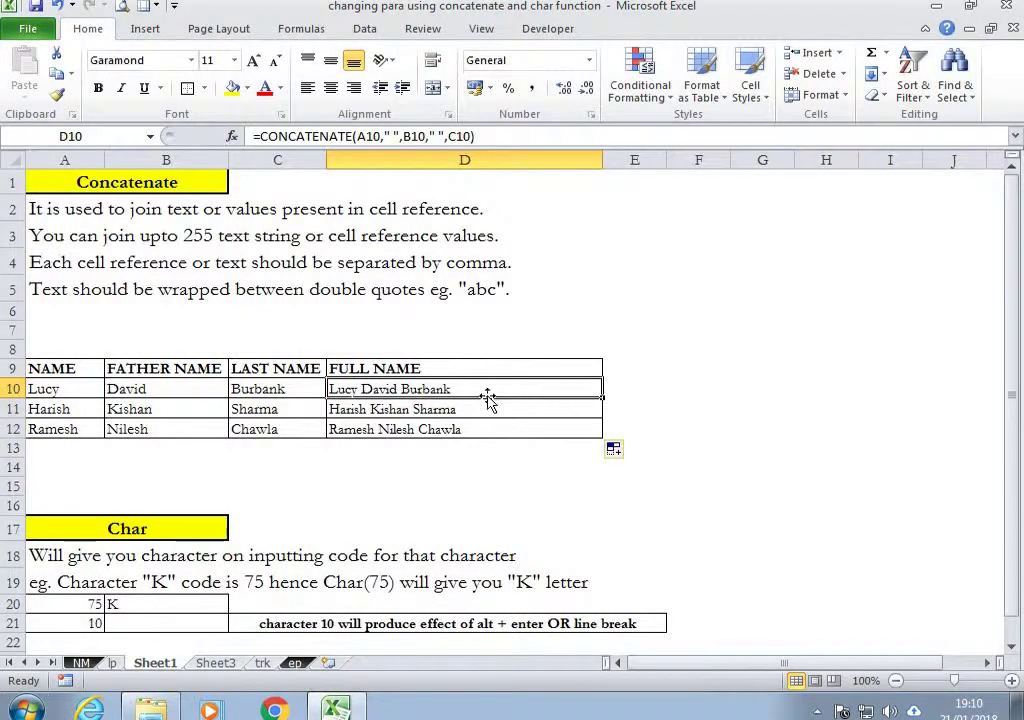
pyautogui.press('F2')
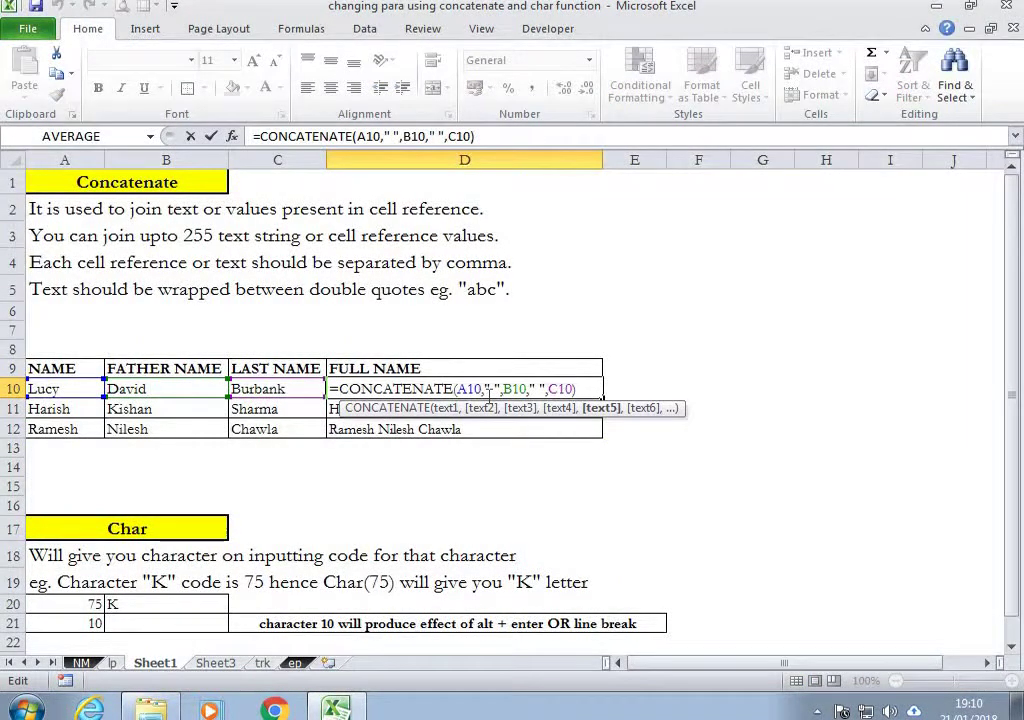
pyautogui.write(')')
pyautogui.write(',')
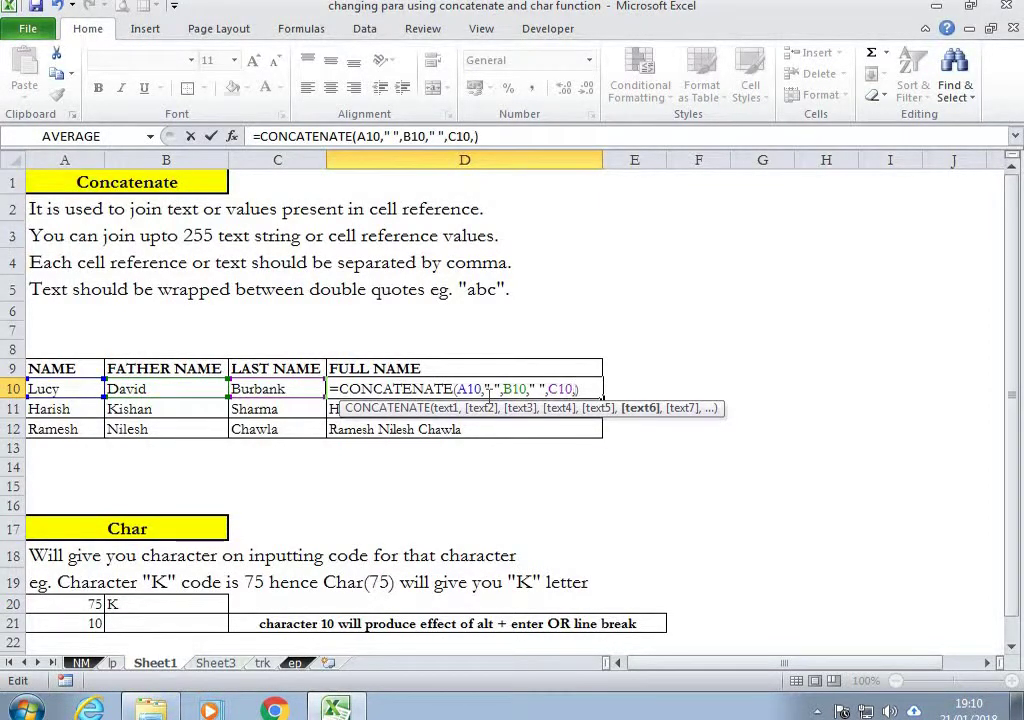
pyautogui.write('1')
pyautogui.press('Return')
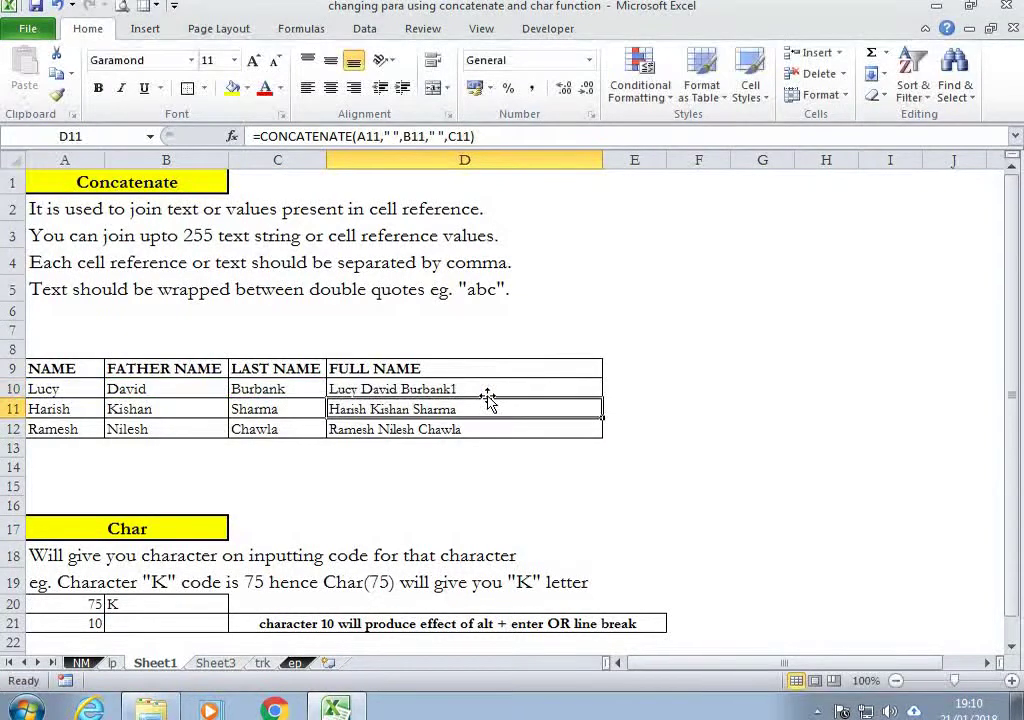
pyautogui.doubleClick(486, 392)
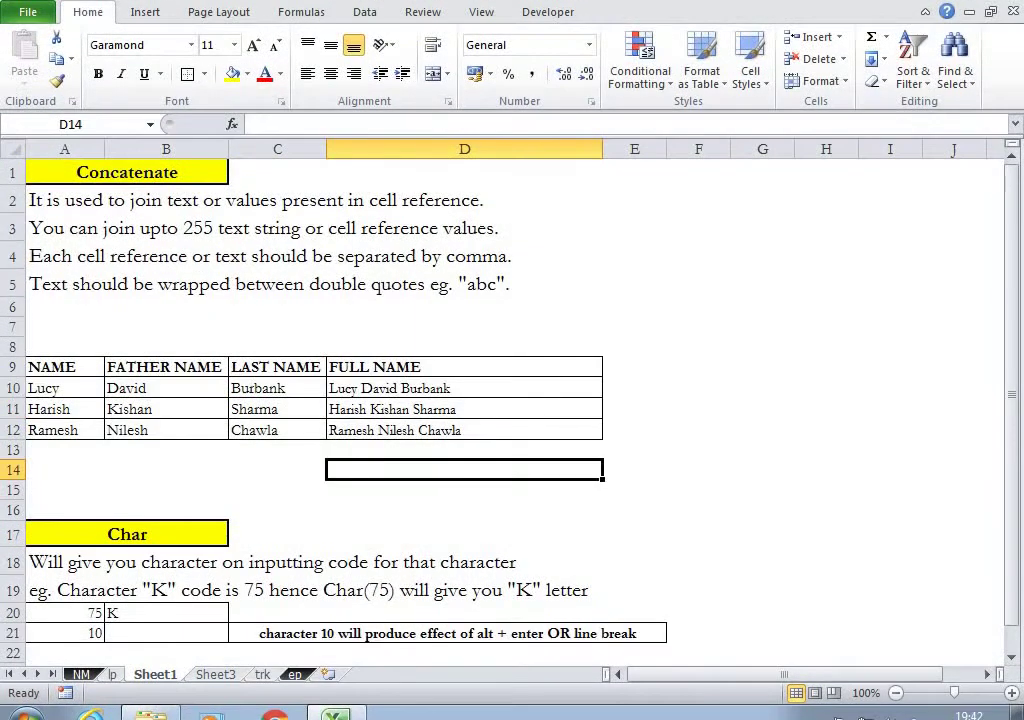
# Enter a CONCATENATE formula in D14 joining a quoted first name and a quoted father's name as literal text, and check the entered formula.
pyautogui.write('=')
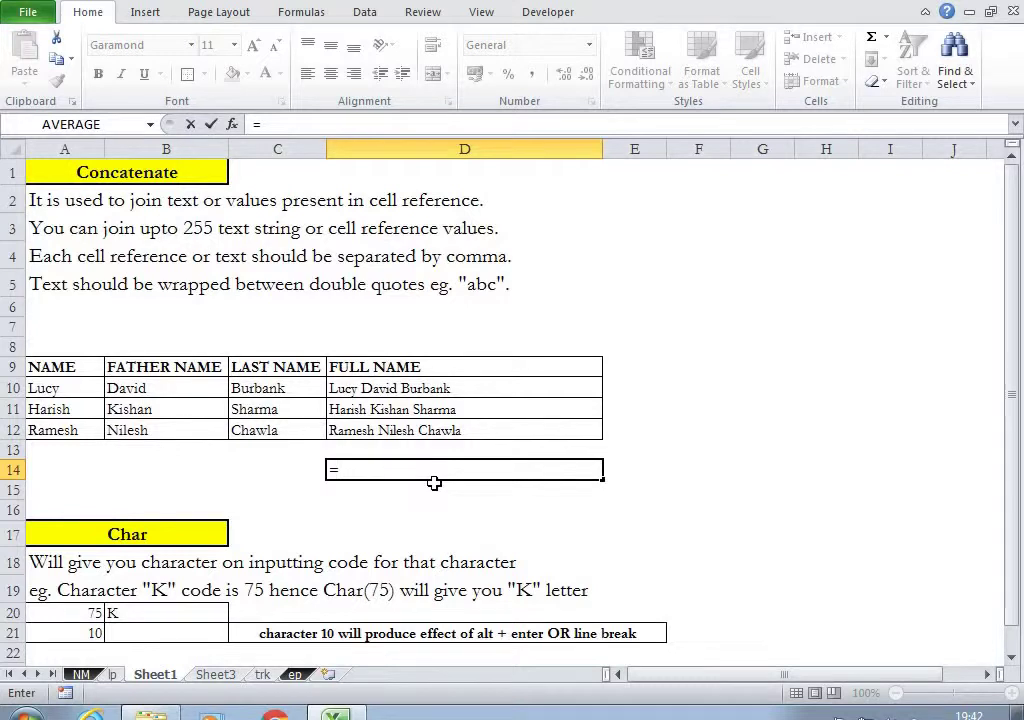
pyautogui.write('con')
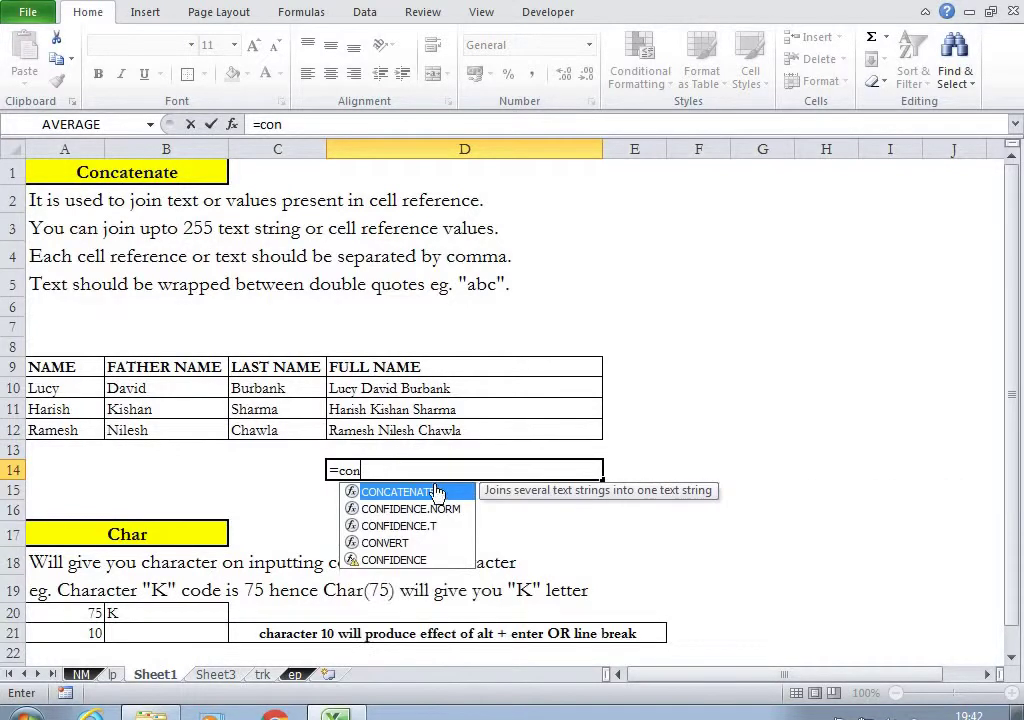
pyautogui.press('Tab')
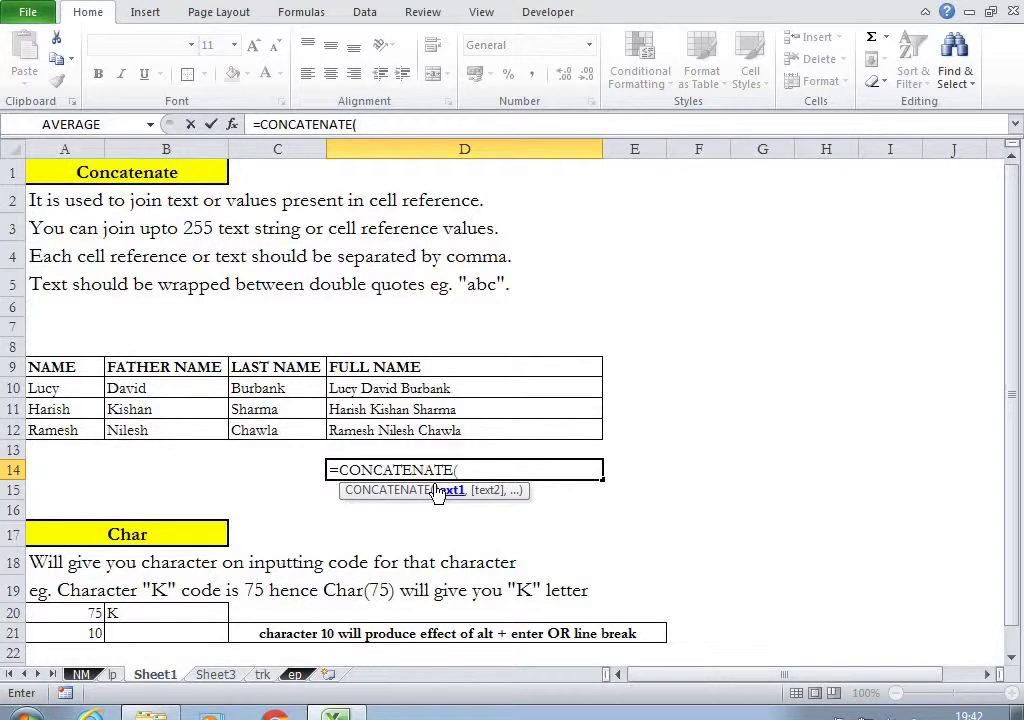
pyautogui.write('"lucy",')
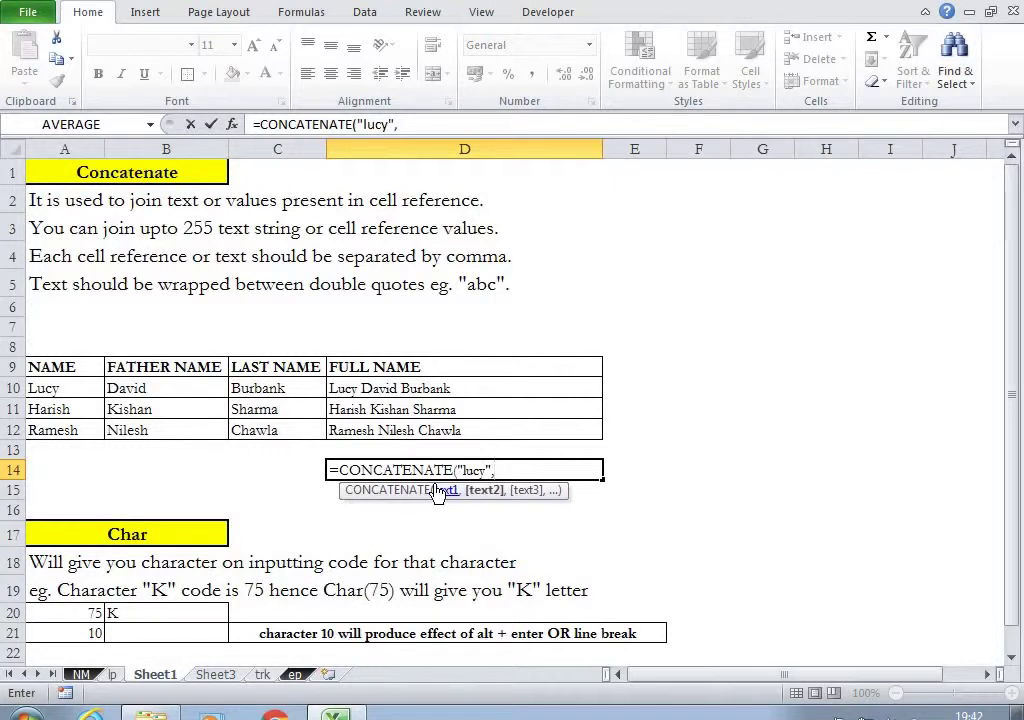
pyautogui.write('"david')
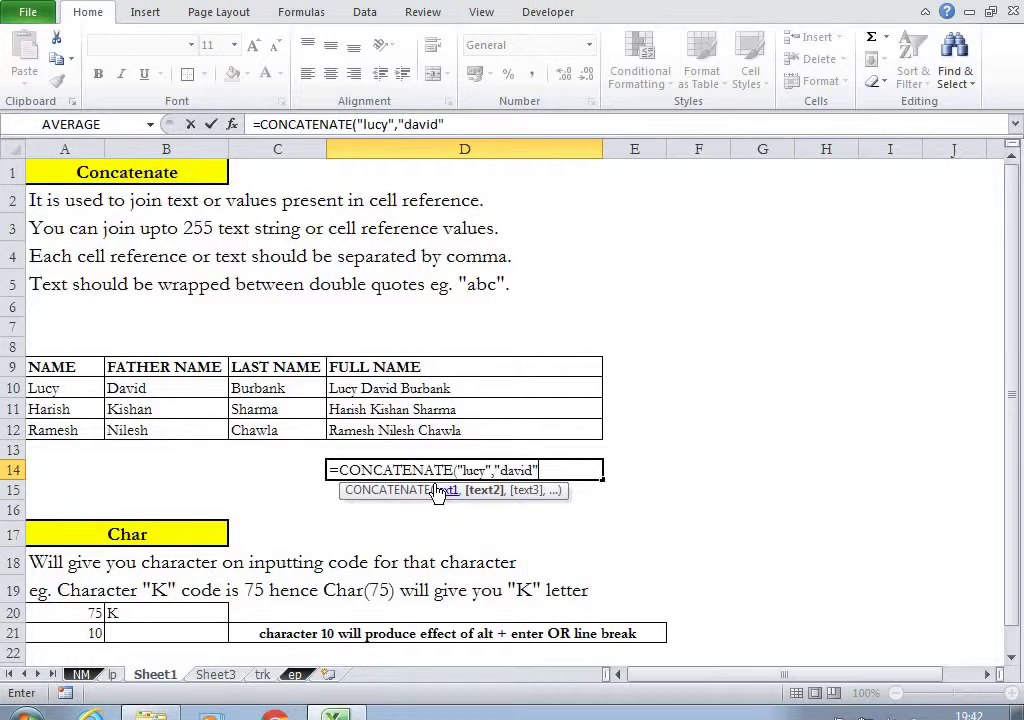
pyautogui.press('Return')
pyautogui.press('Up')
pyautogui.press('F2')
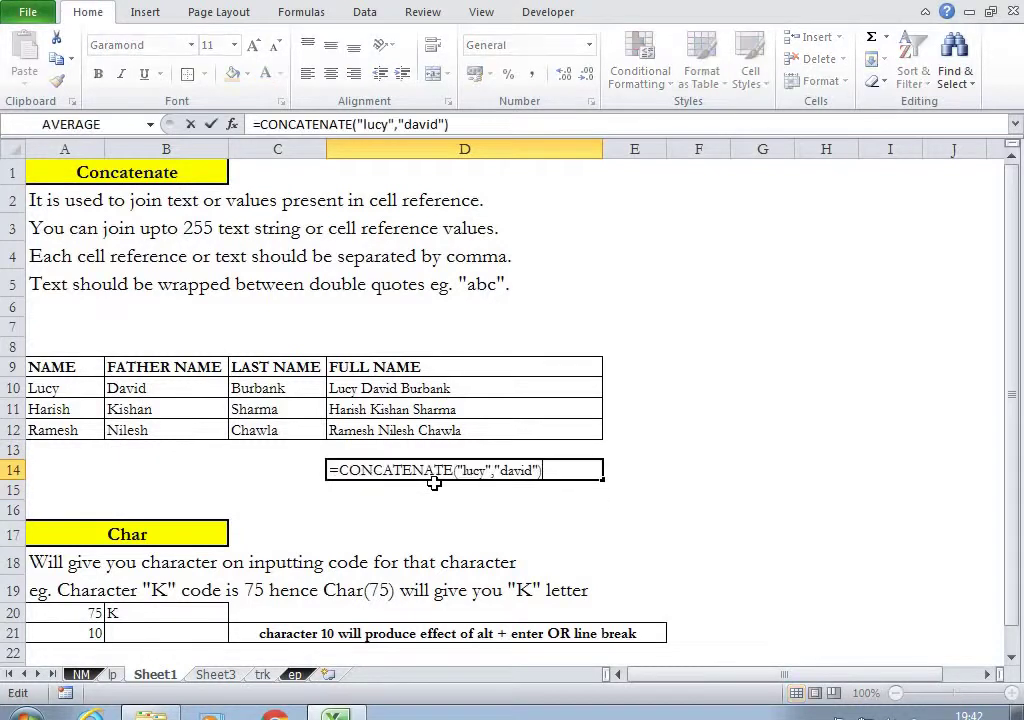
pyautogui.press('Escape')
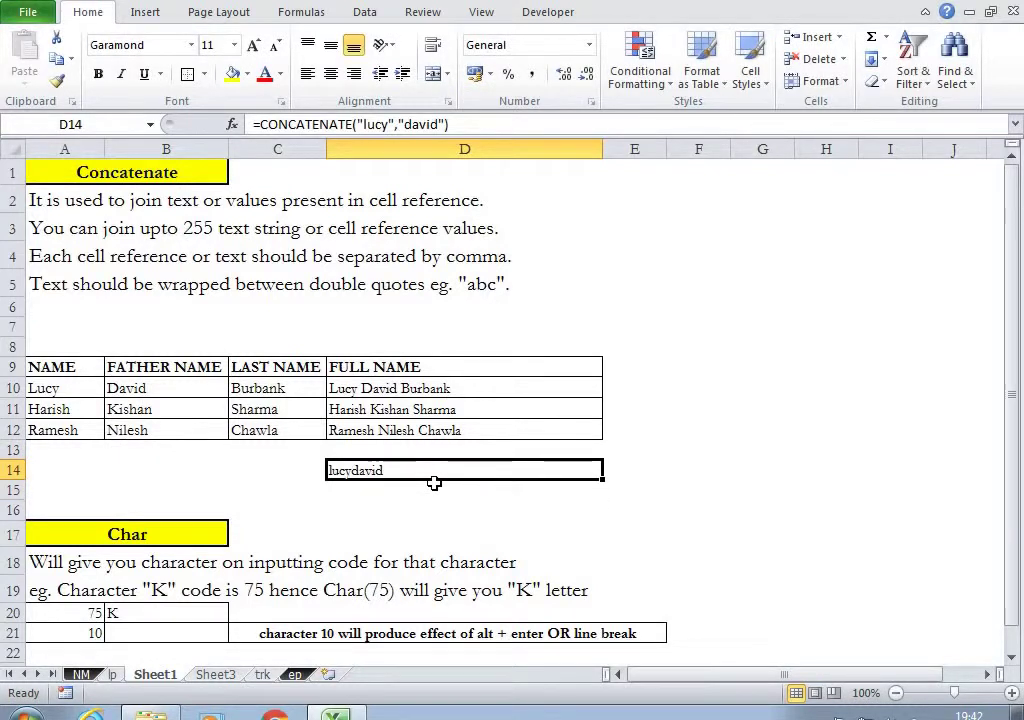
# Edit the D14 formula to add a trailing space inside the quotes of the first text argument.
pyautogui.press('F2')
pyautogui.press('Left')
pyautogui.press('Left')
pyautogui.press('Left')
pyautogui.press('Left')
pyautogui.press('Left')
pyautogui.press('Left')
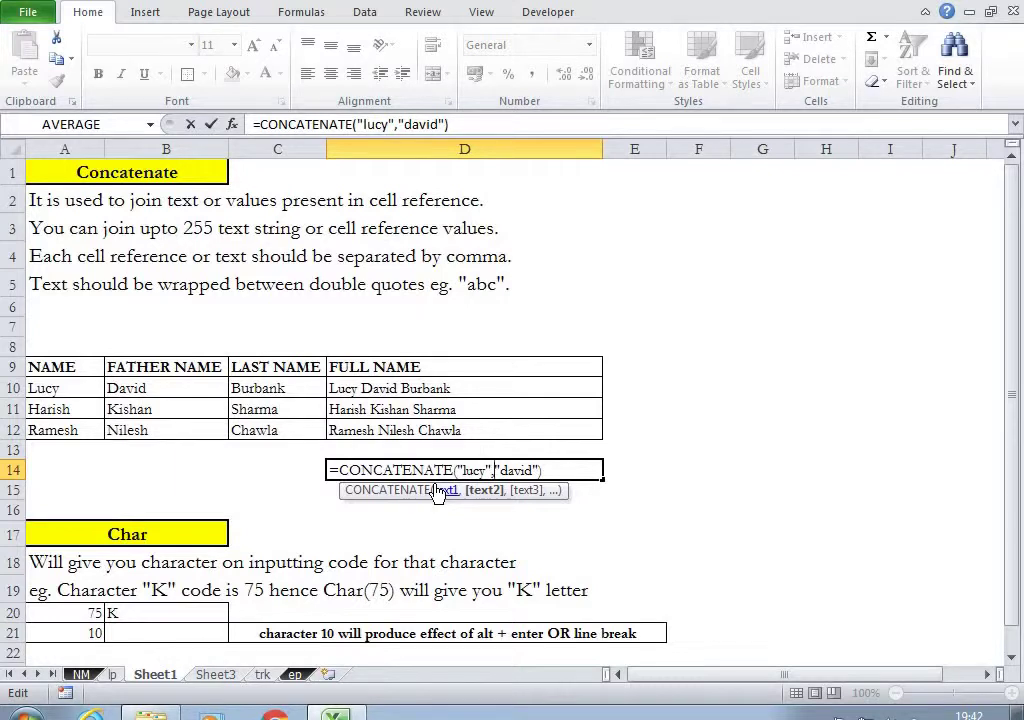
pyautogui.press('Left')
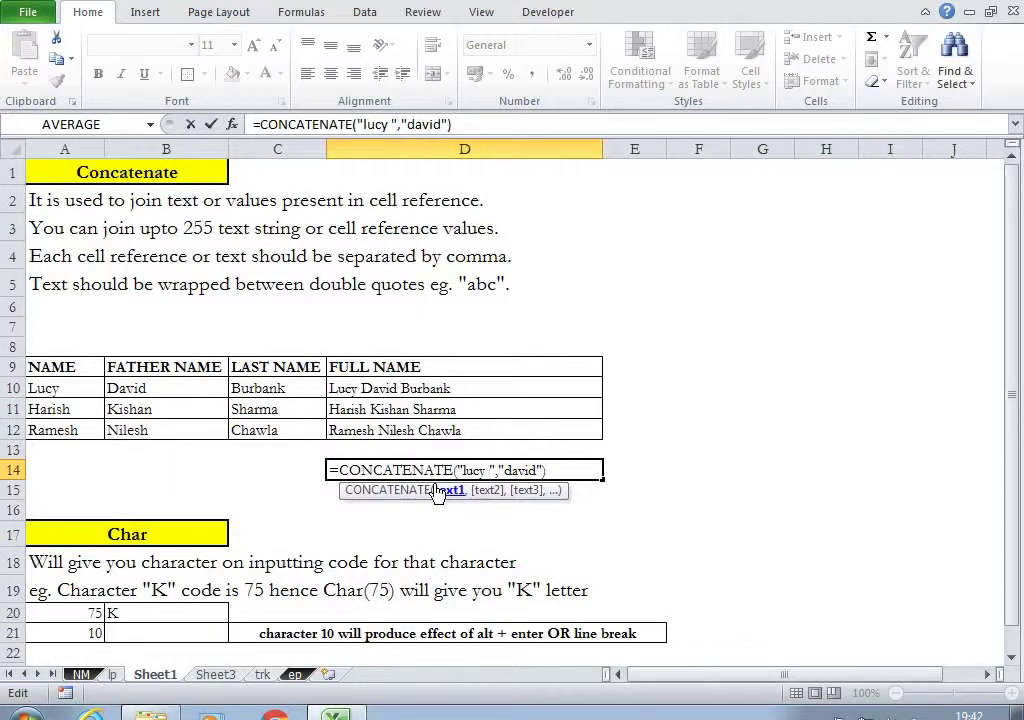
pyautogui.press('Return')
# In the Char section, re-enter =CHAR(A20) in B20 to return the character for the code in A20.
pyautogui.scroll(-5, 300, 350)
pyautogui.click(142, 207)
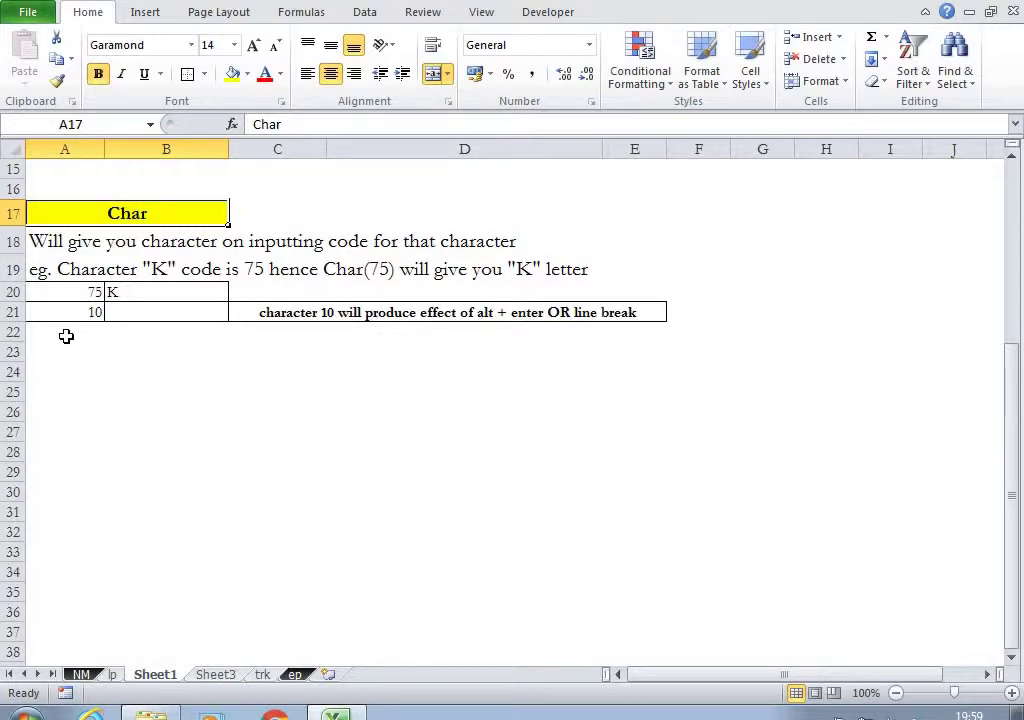
pyautogui.click(88, 243)
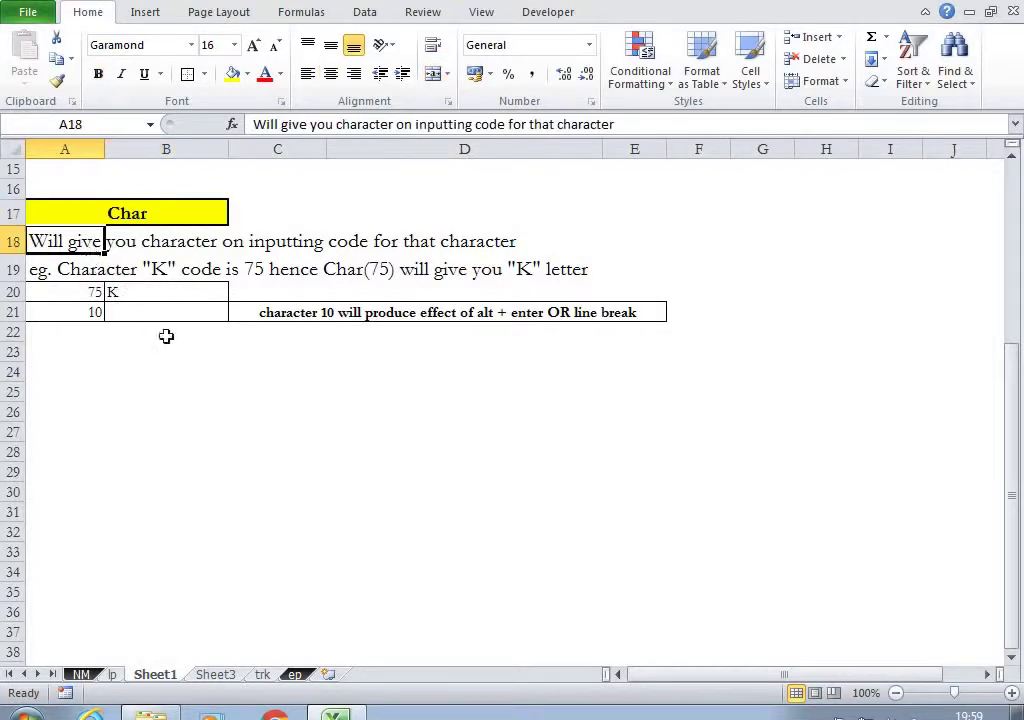
pyautogui.click(155, 366)
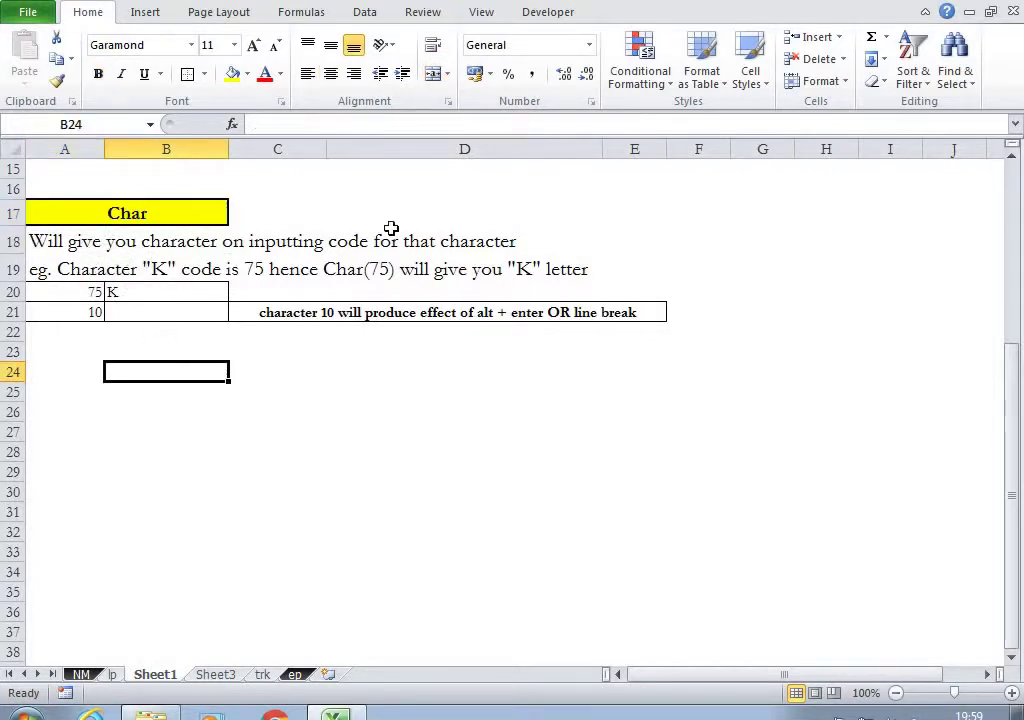
pyautogui.click(88, 293)
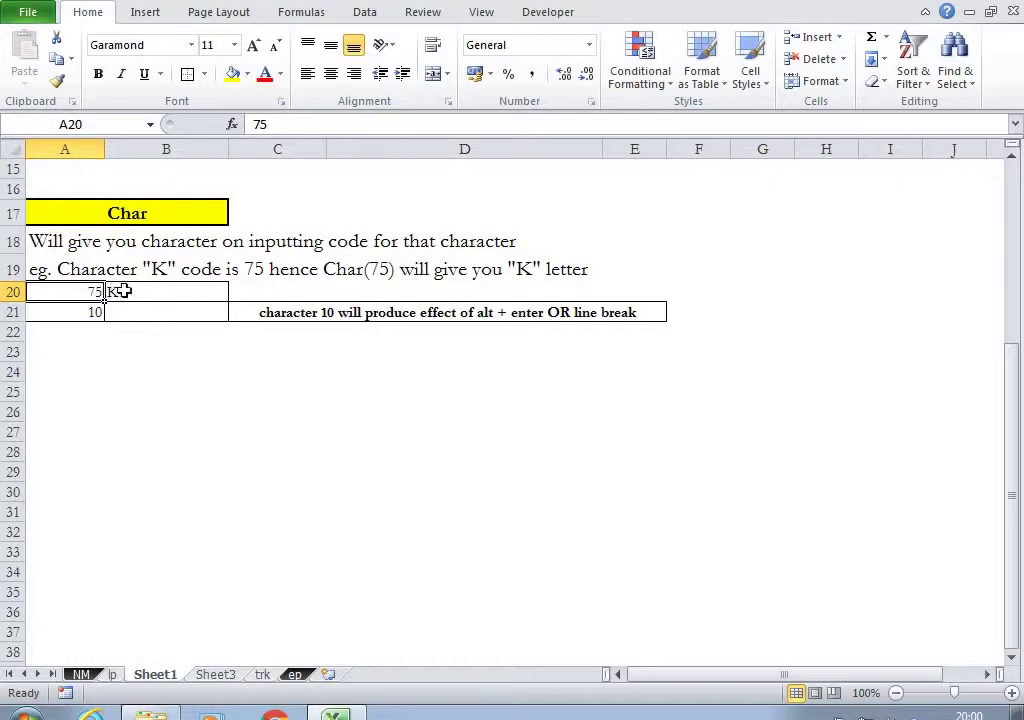
pyautogui.click(122, 291)
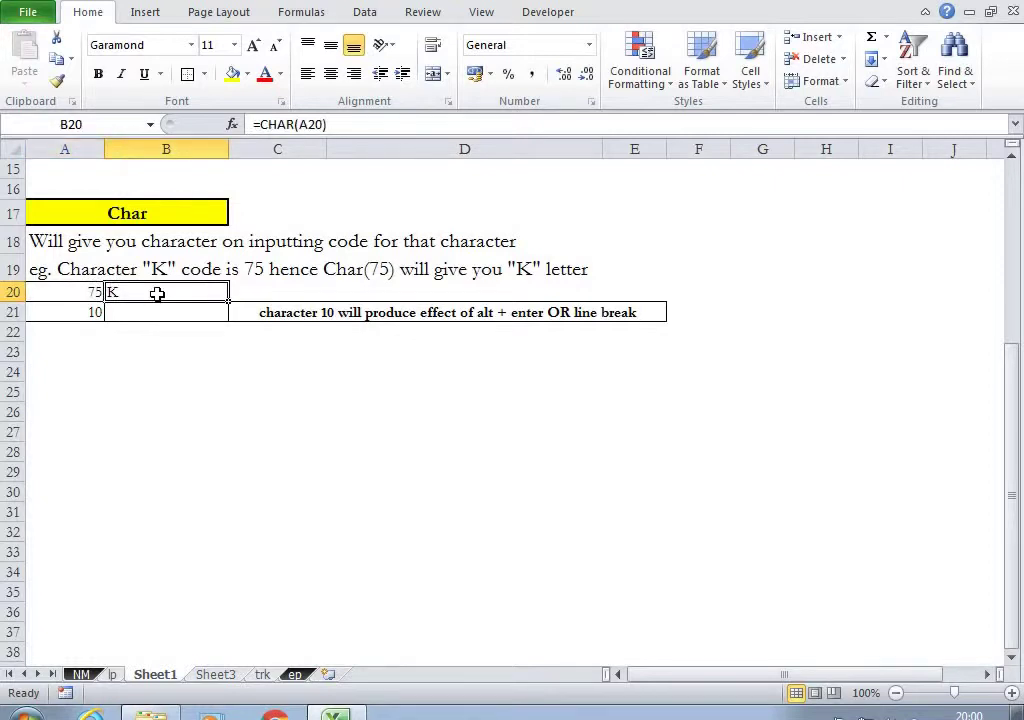
pyautogui.write('=')
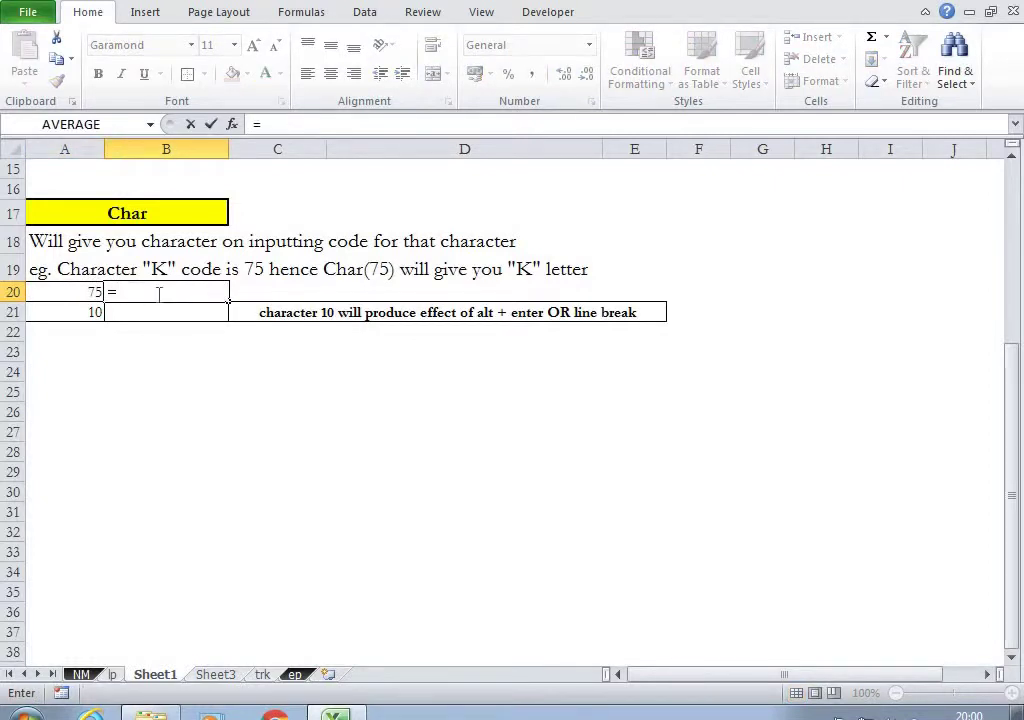
pyautogui.write('cha')
pyautogui.press('Tab')
pyautogui.press('Left')
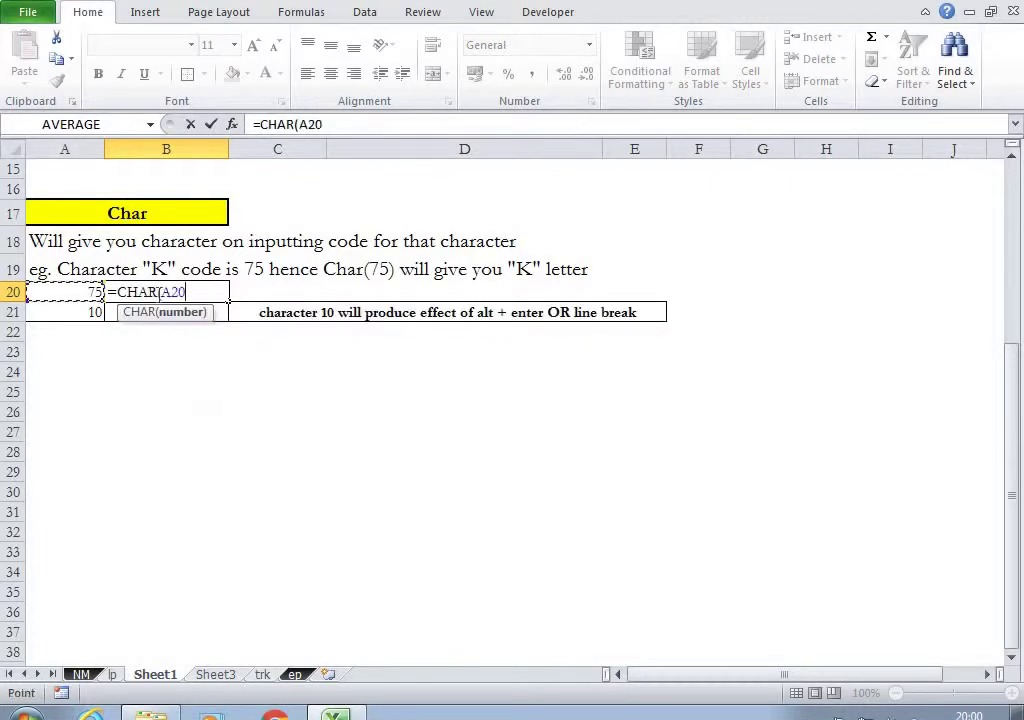
pyautogui.press('Return')
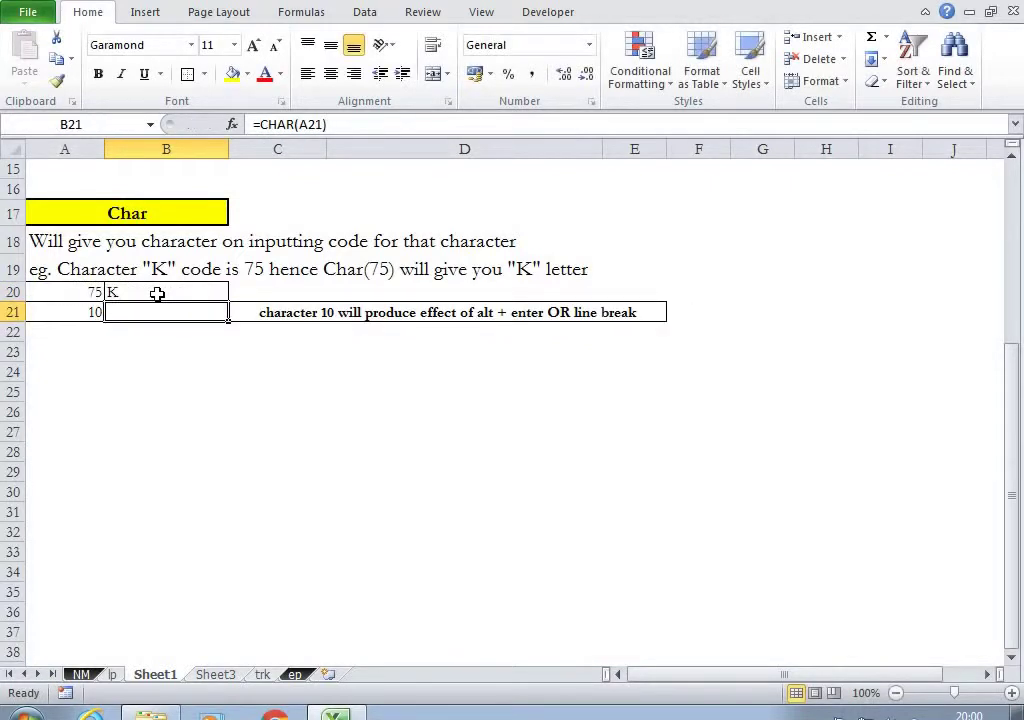
# Change the character code in A20 to 55 and keep that cell selected.
pyautogui.press('Up')
pyautogui.press('Left')
pyautogui.write('55')
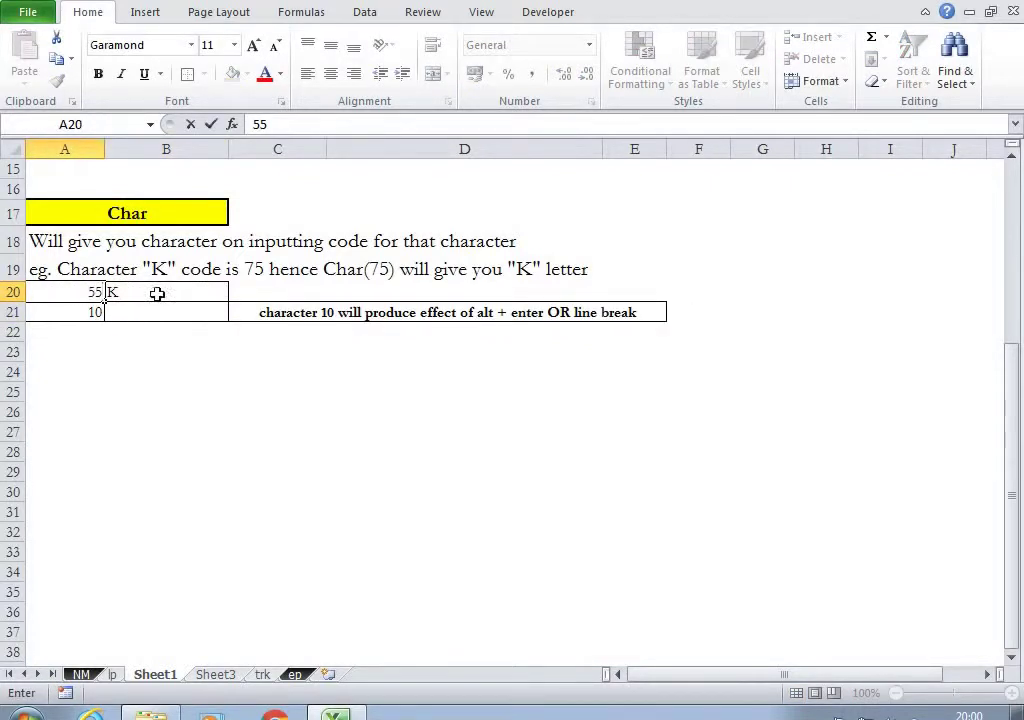
pyautogui.press('Return')
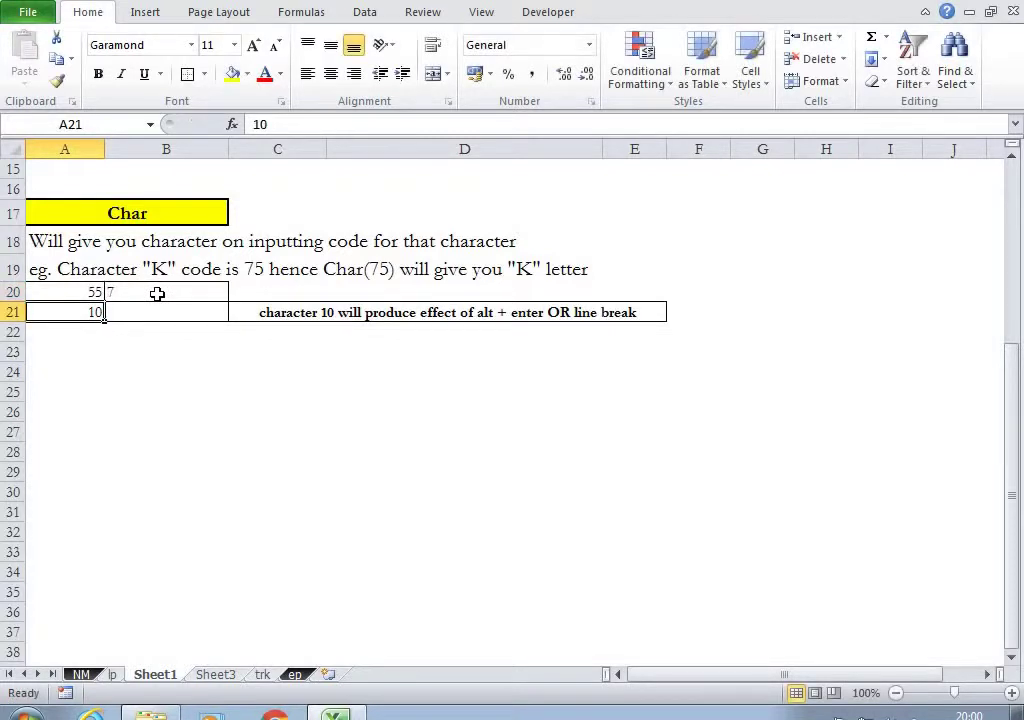
pyautogui.press('Up')
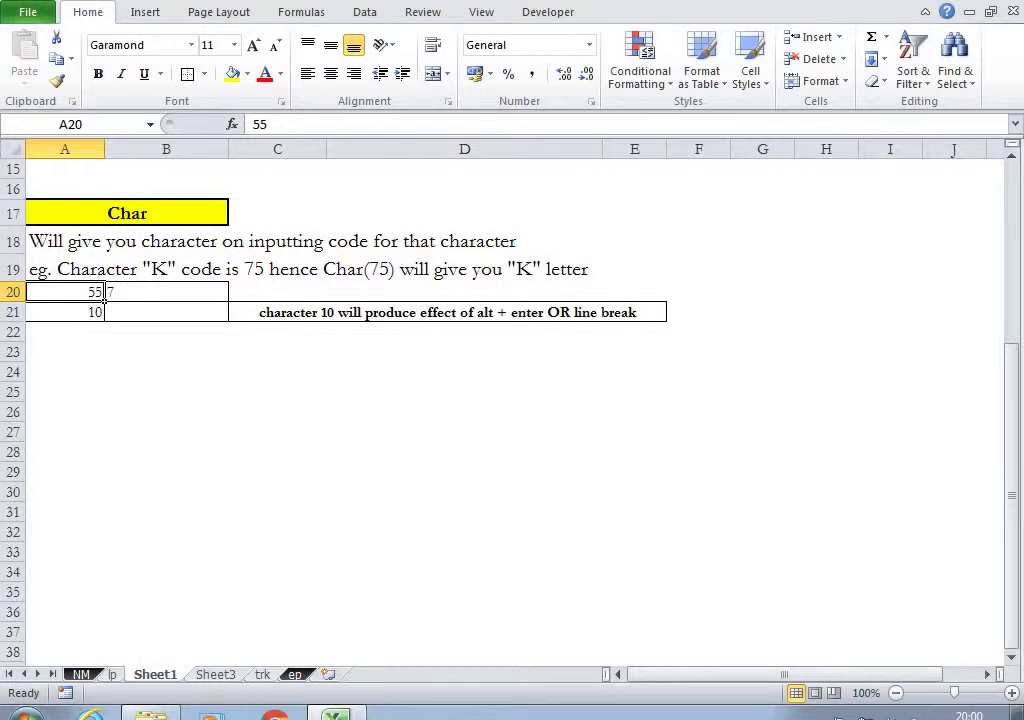
# Inspect the =CHAR(A21) formula in B21, which uses the line break code in A21.
pyautogui.click(75, 316)
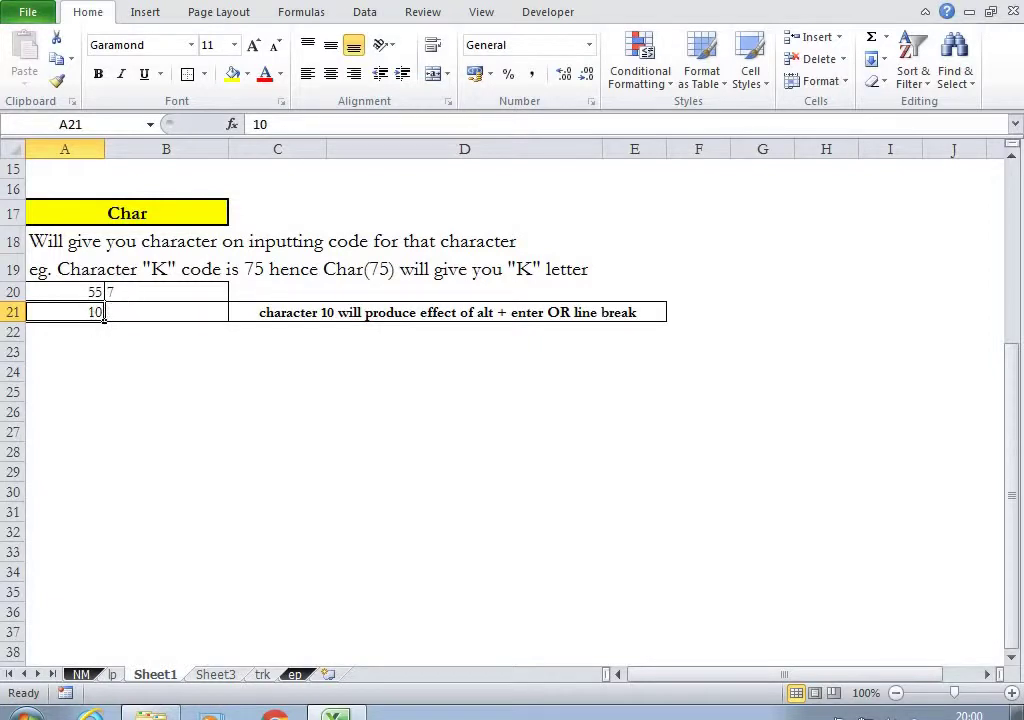
pyautogui.click(119, 311)
pyautogui.write('=CHAR(A21)')
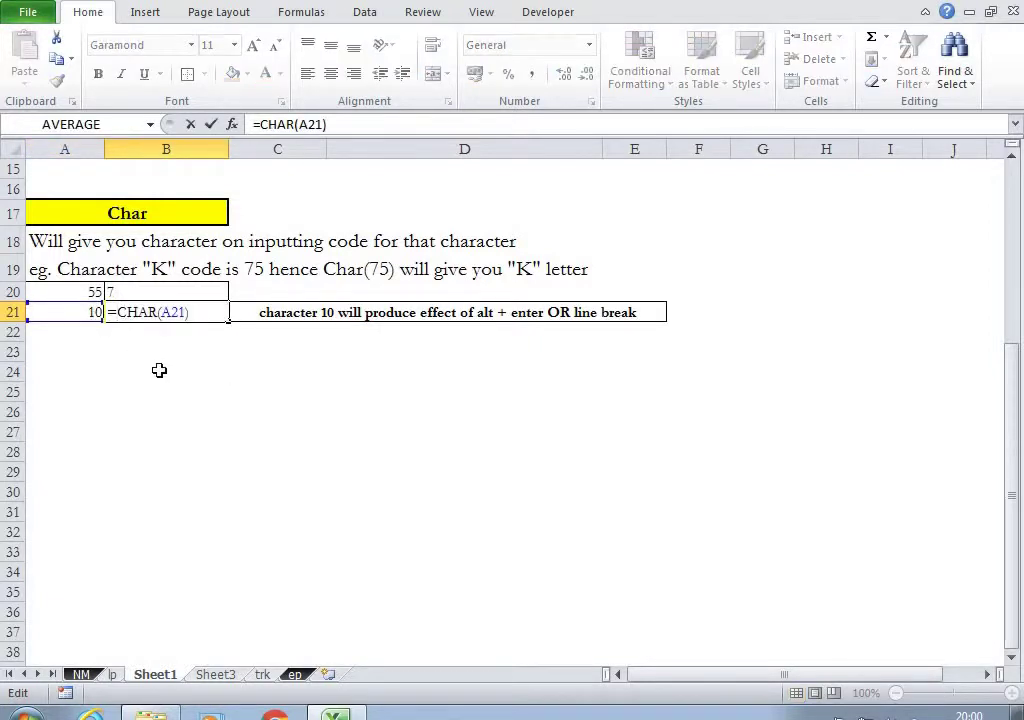
pyautogui.press('Return')
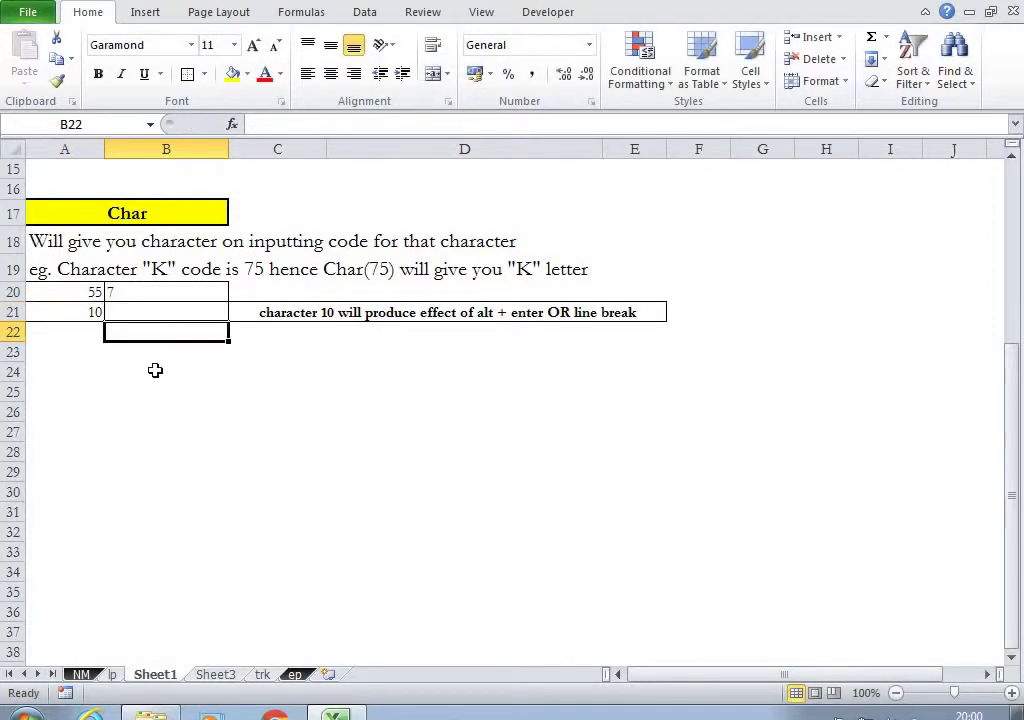
pyautogui.press('Up')
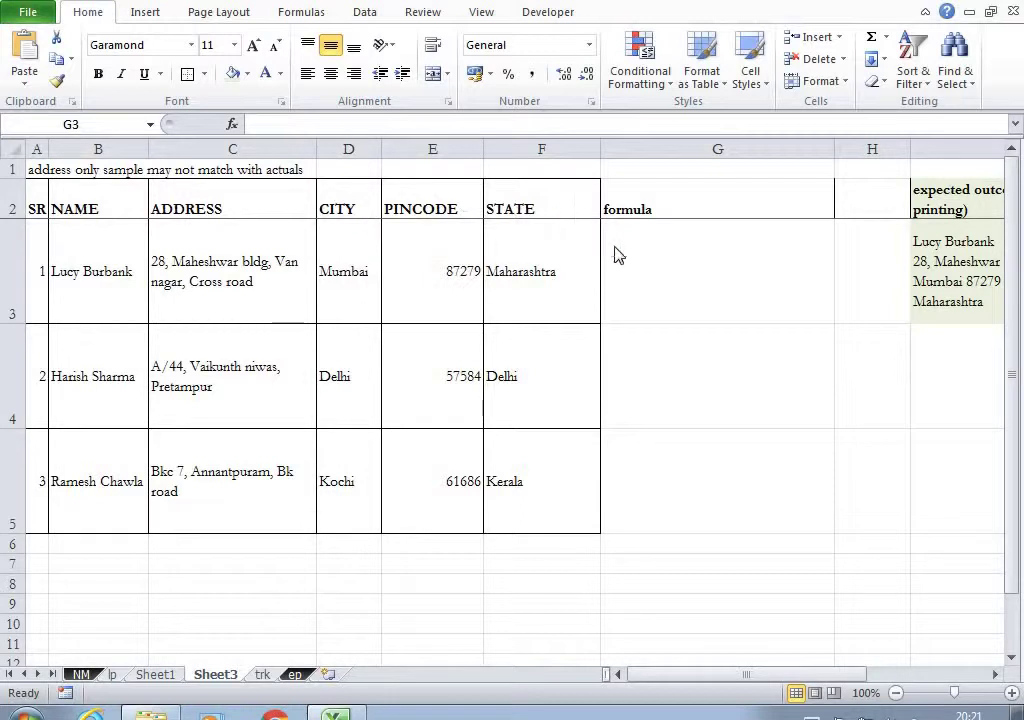
# On Sheet3, examine the expected multi-line letter address layout in I3 and its header in I2.
pyautogui.click(663, 256)
pyautogui.click(962, 281)
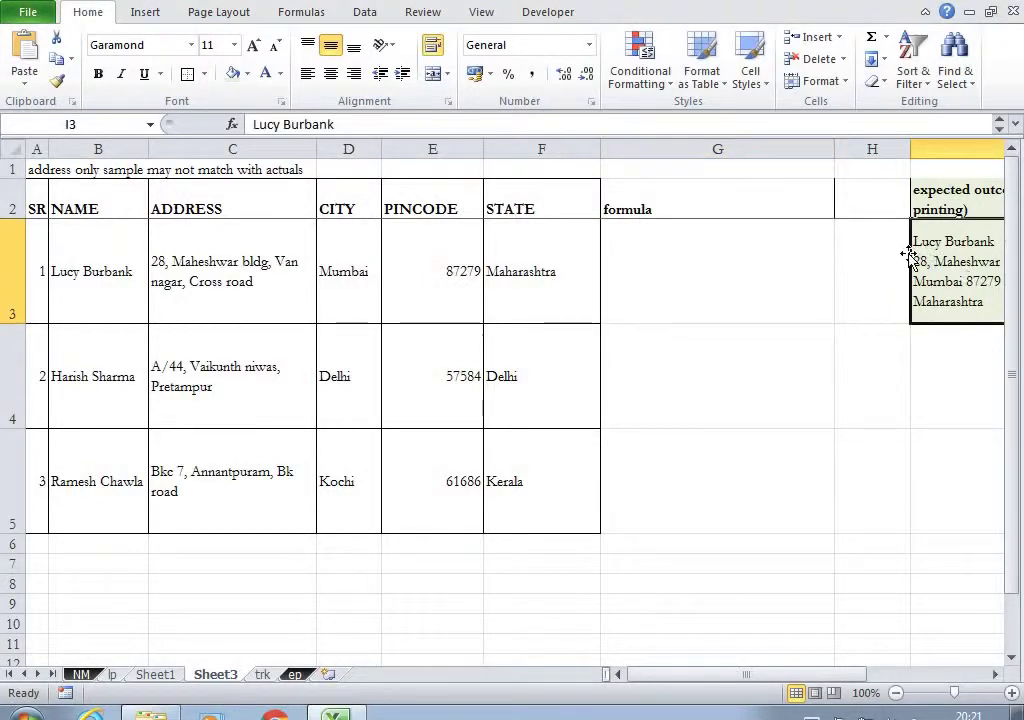
pyautogui.press('Right')
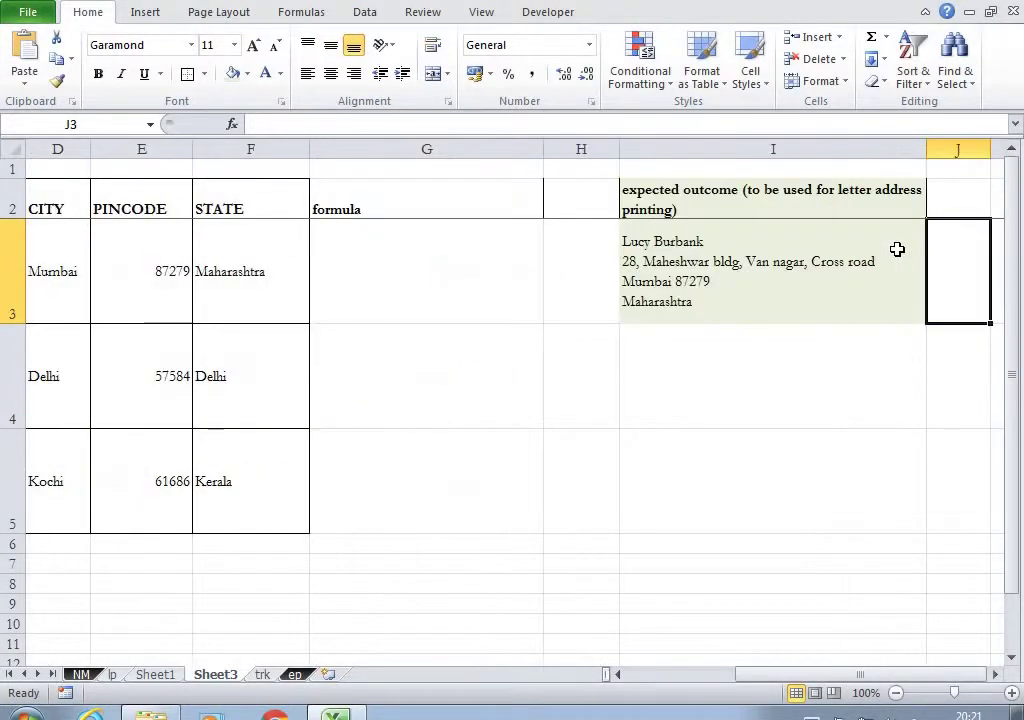
pyautogui.press('Left')
pyautogui.press('Left')
pyautogui.press('Right')
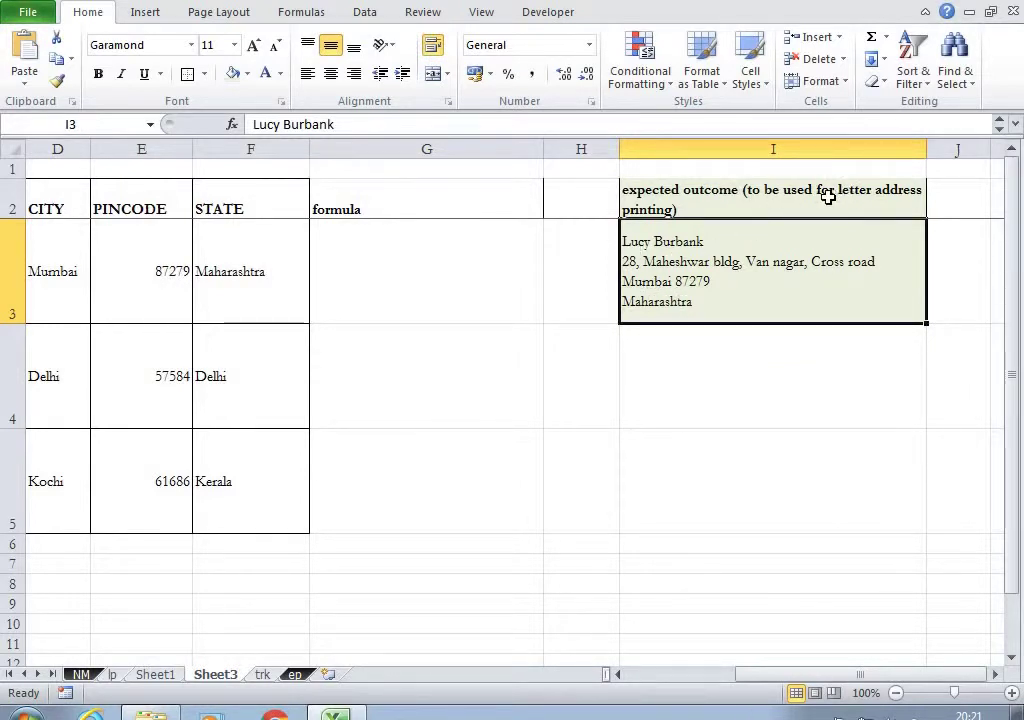
pyautogui.click(722, 197)
pyautogui.click(711, 252)
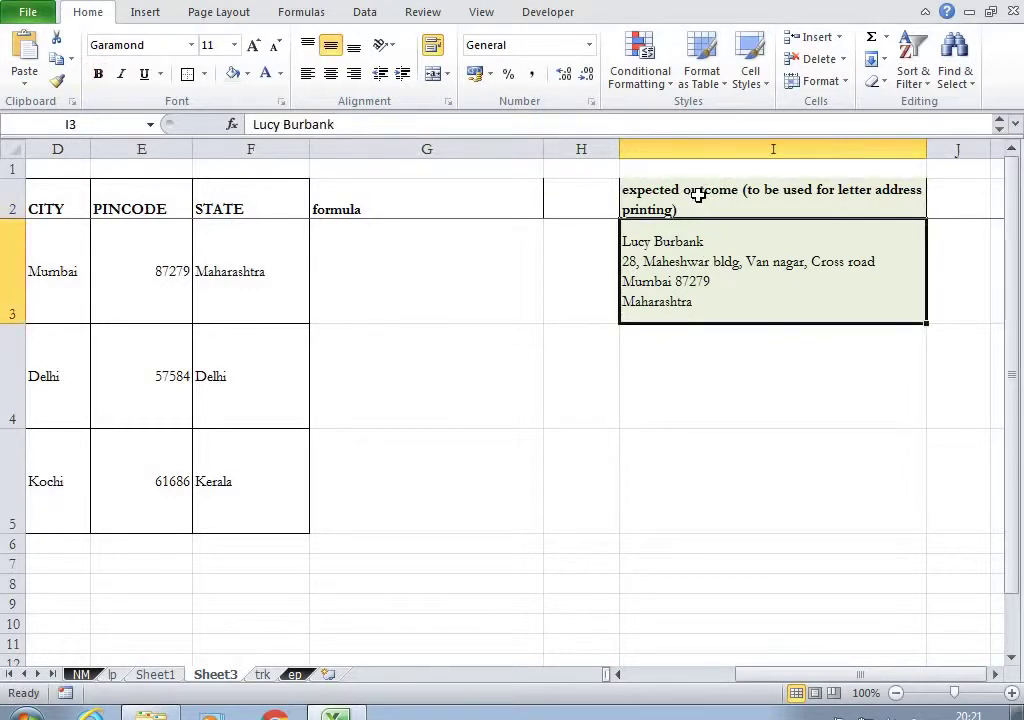
pyautogui.click(690, 210)
pyautogui.click(697, 281)
pyautogui.click(691, 213)
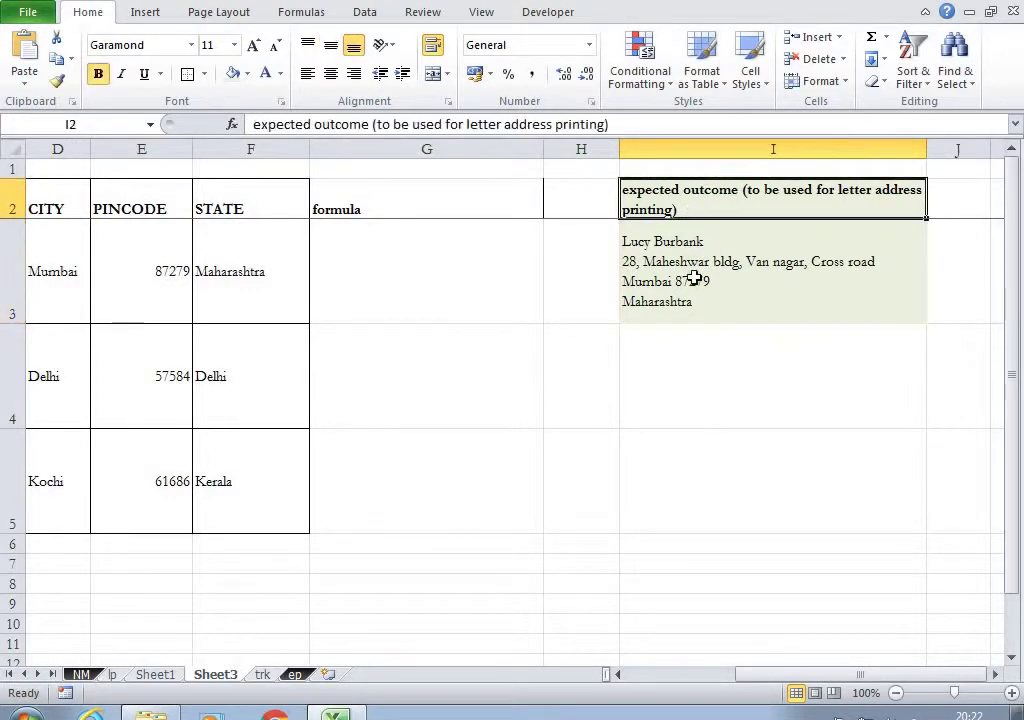
pyautogui.click(680, 270)
# Review the source fields along row 3 that make up the expected address, back to the name column.
pyautogui.press('Left')
pyautogui.press('Left')
pyautogui.press('Left')
pyautogui.press('Left')
pyautogui.press('Left')
pyautogui.press('Left')
pyautogui.press('Left')
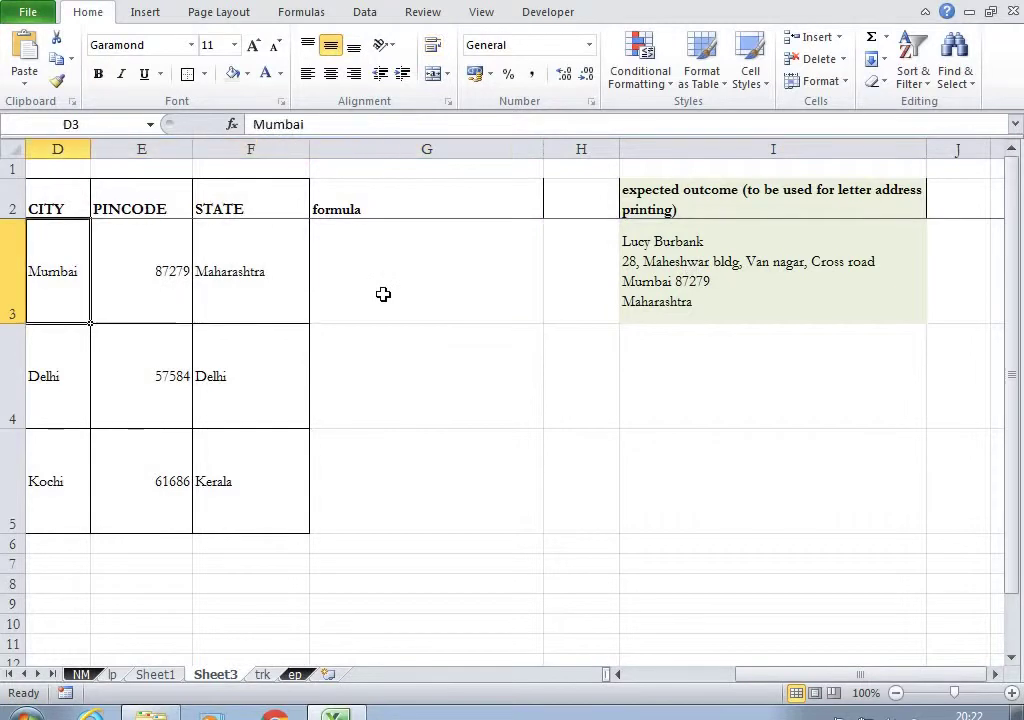
# Start a CONCATENATE formula in G3 with the name in B3 and the address in C3 as its first arguments.
pyautogui.press('Right')
pyautogui.press('Right')
pyautogui.press('Right')
pyautogui.press('Right')
pyautogui.press('Right')
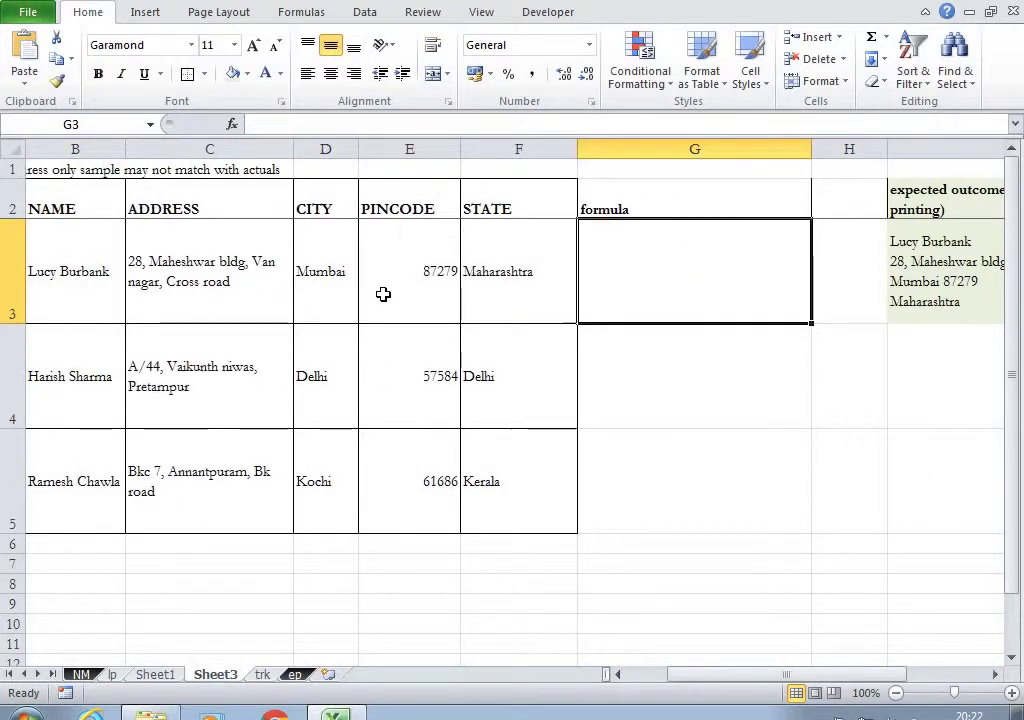
pyautogui.write('=')
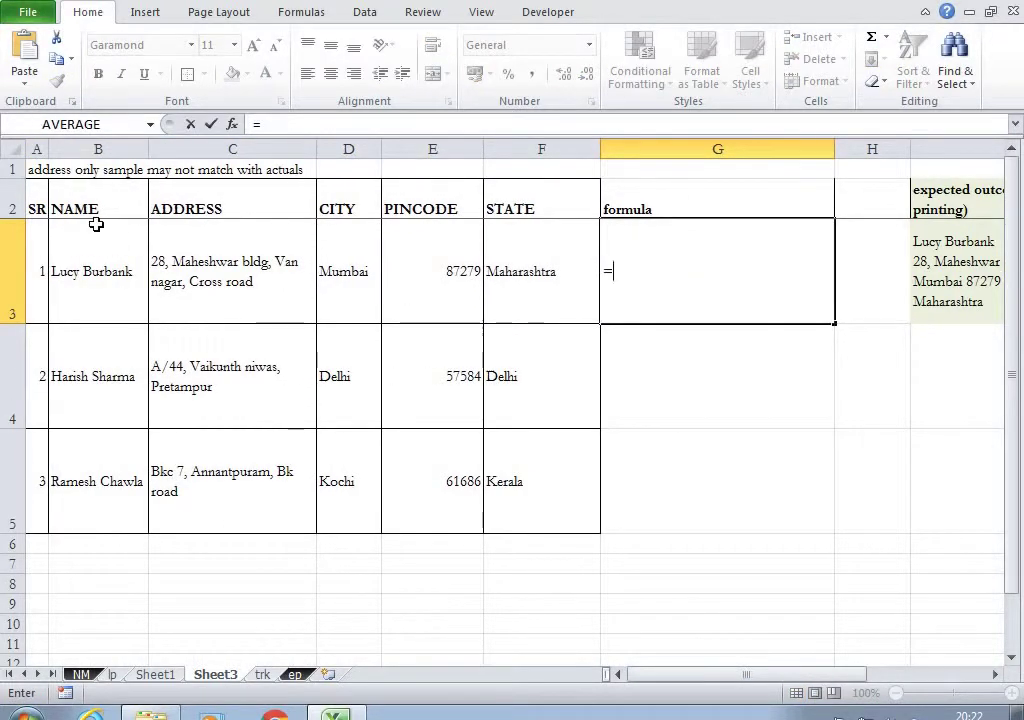
pyautogui.write('con')
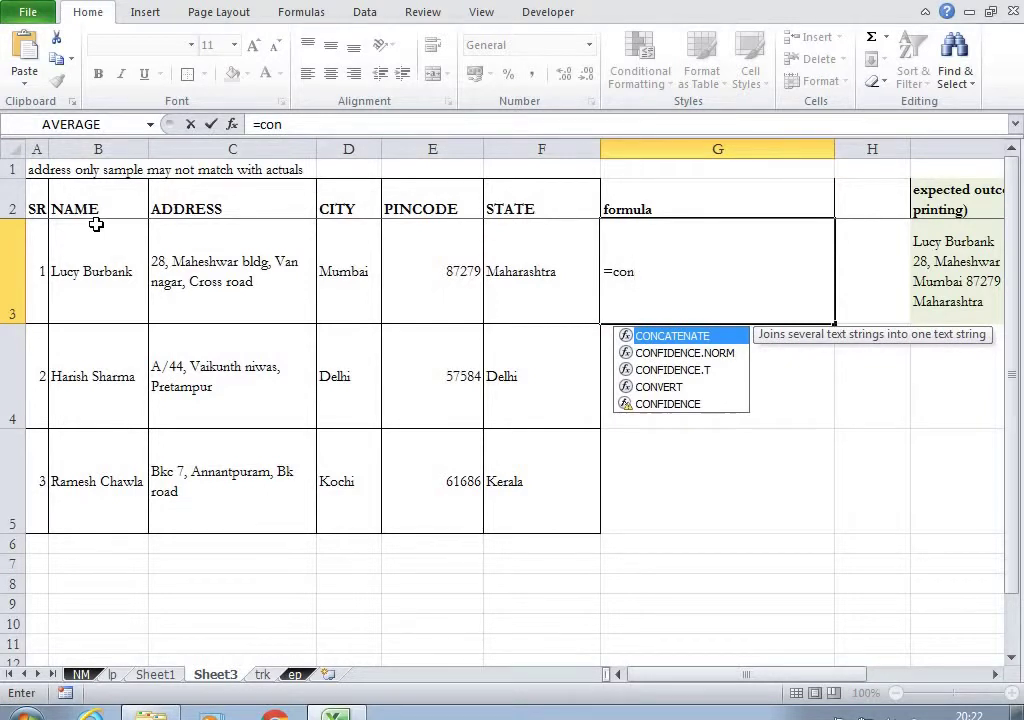
pyautogui.press('Tab')
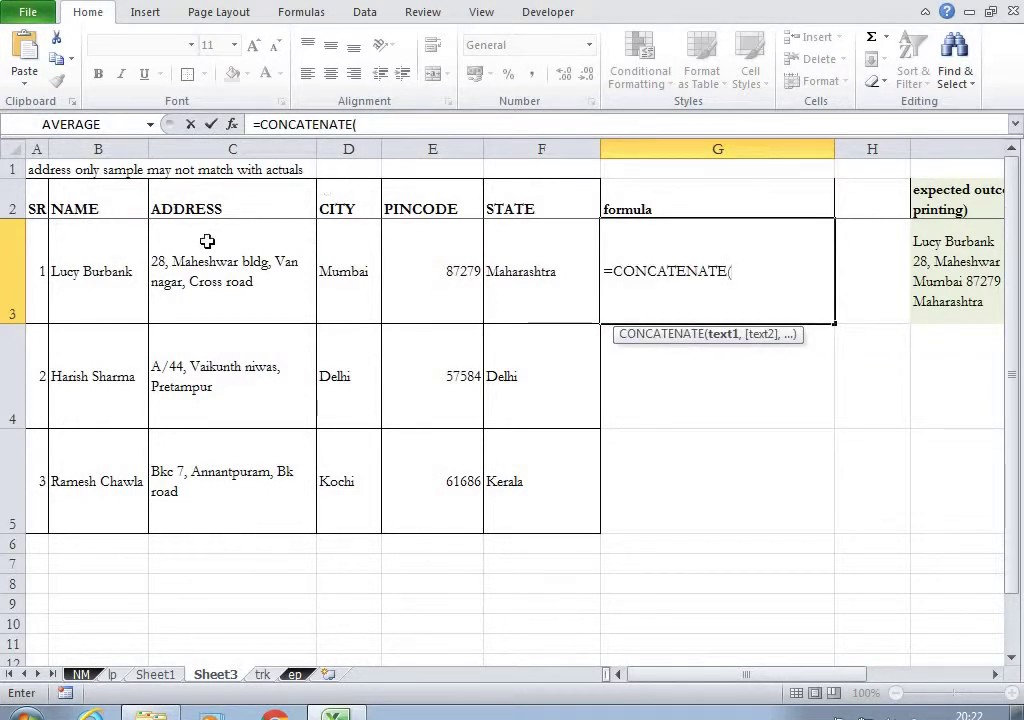
pyautogui.click(105, 276)
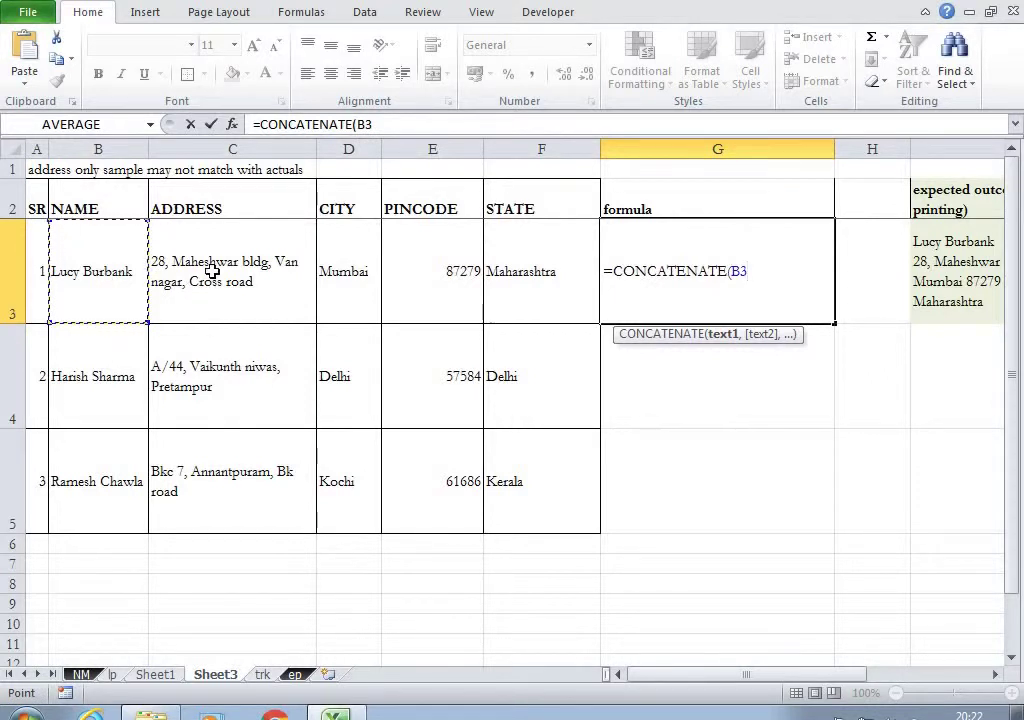
pyautogui.write(',')
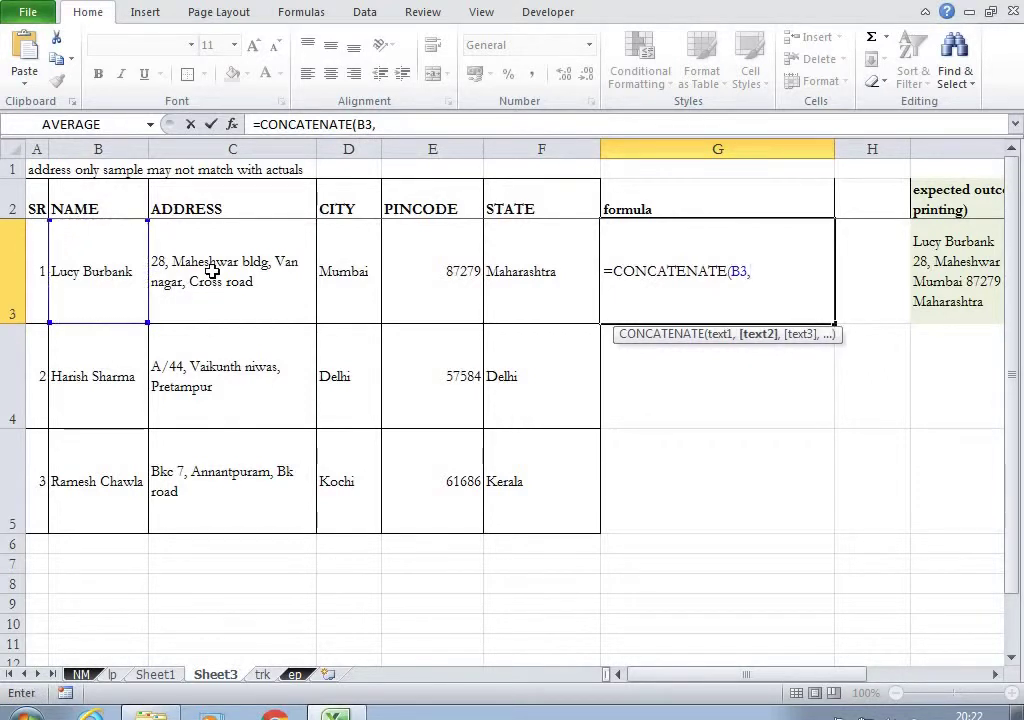
pyautogui.click(212, 270)
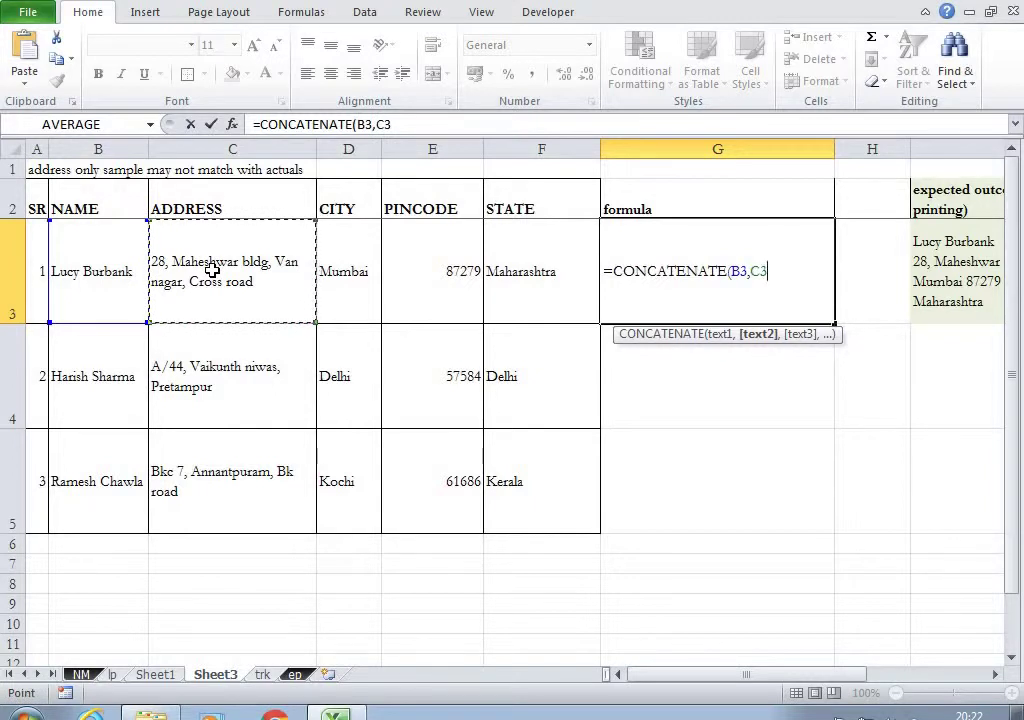
pyautogui.write(',')
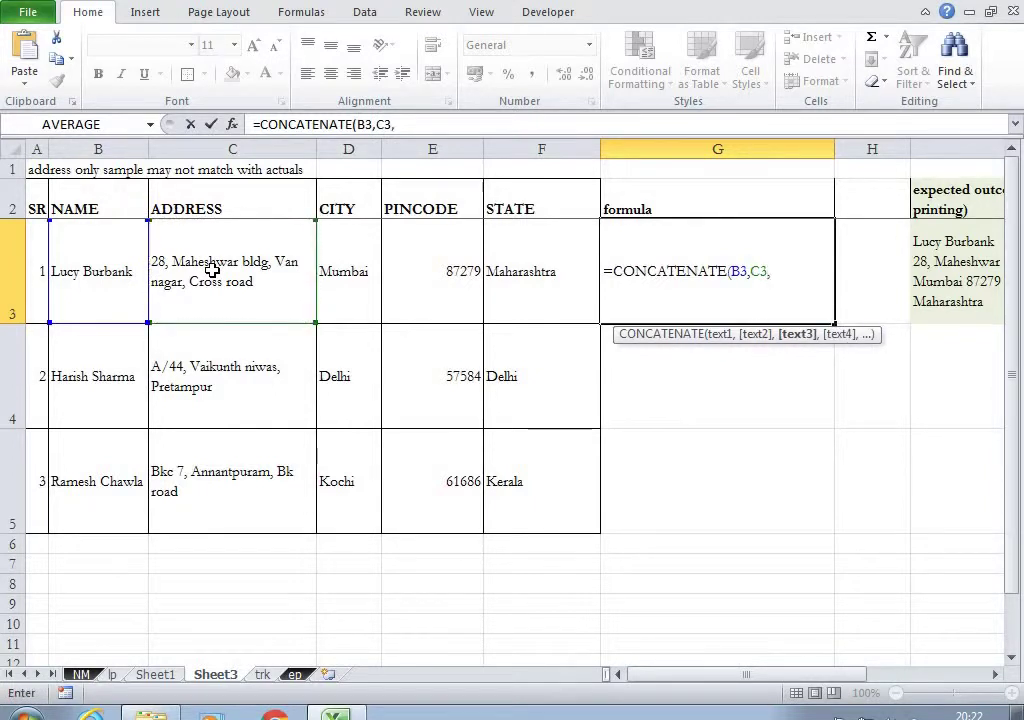
# Complete the G3 formula with the city in D3, pincode in E3 and state in F3.
pyautogui.click(364, 274)
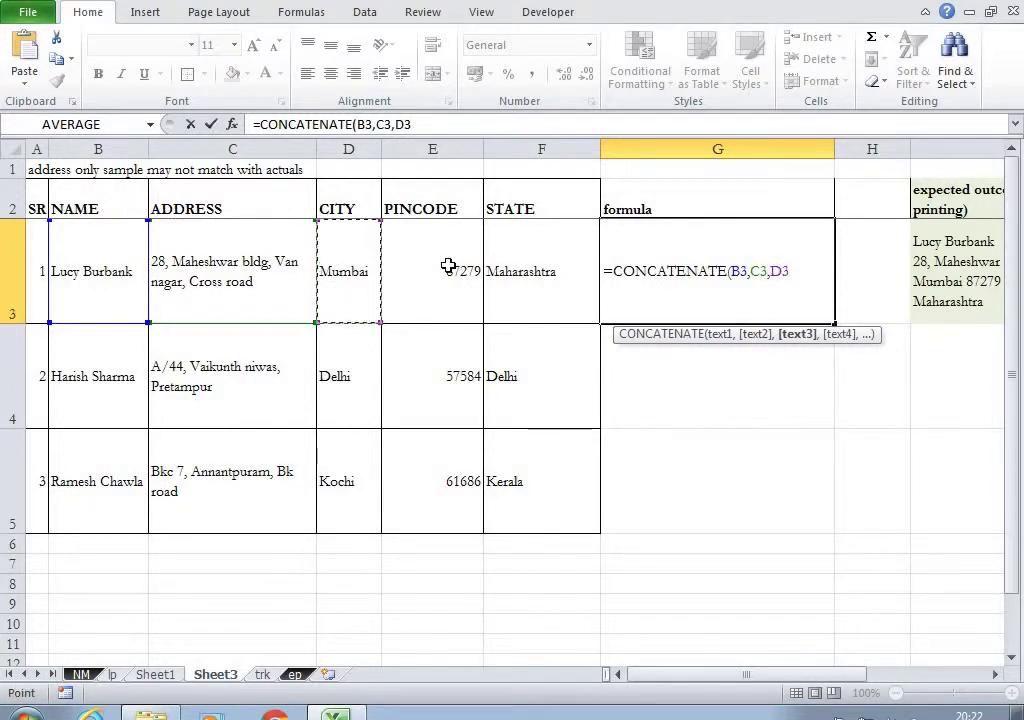
pyautogui.write('n')
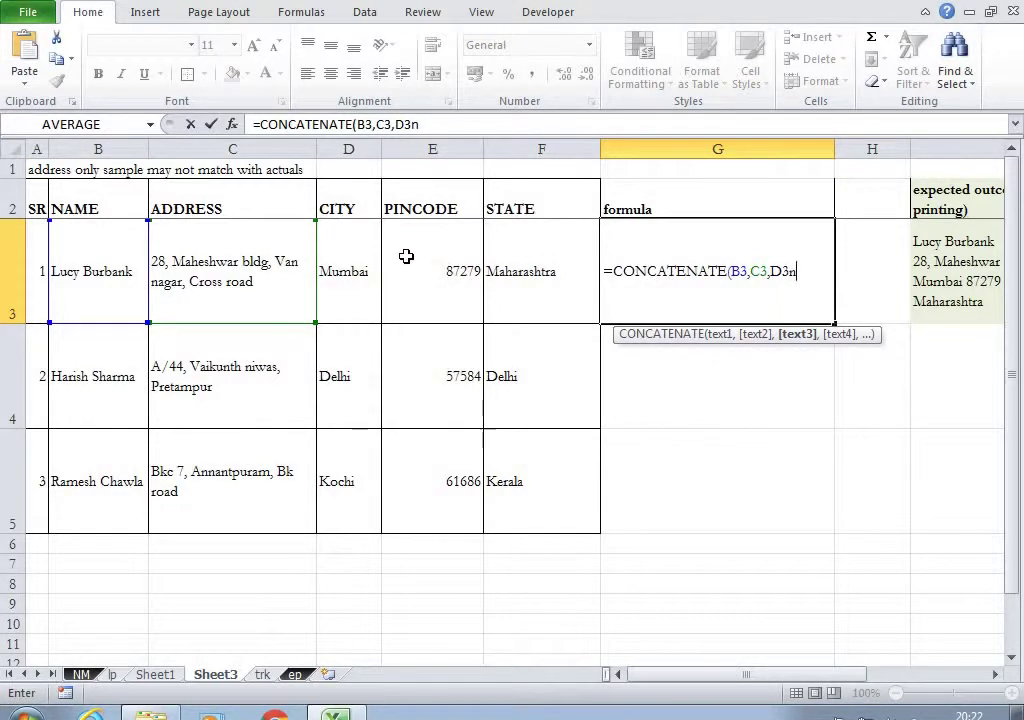
pyautogui.press('BackSpace')
pyautogui.write(',')
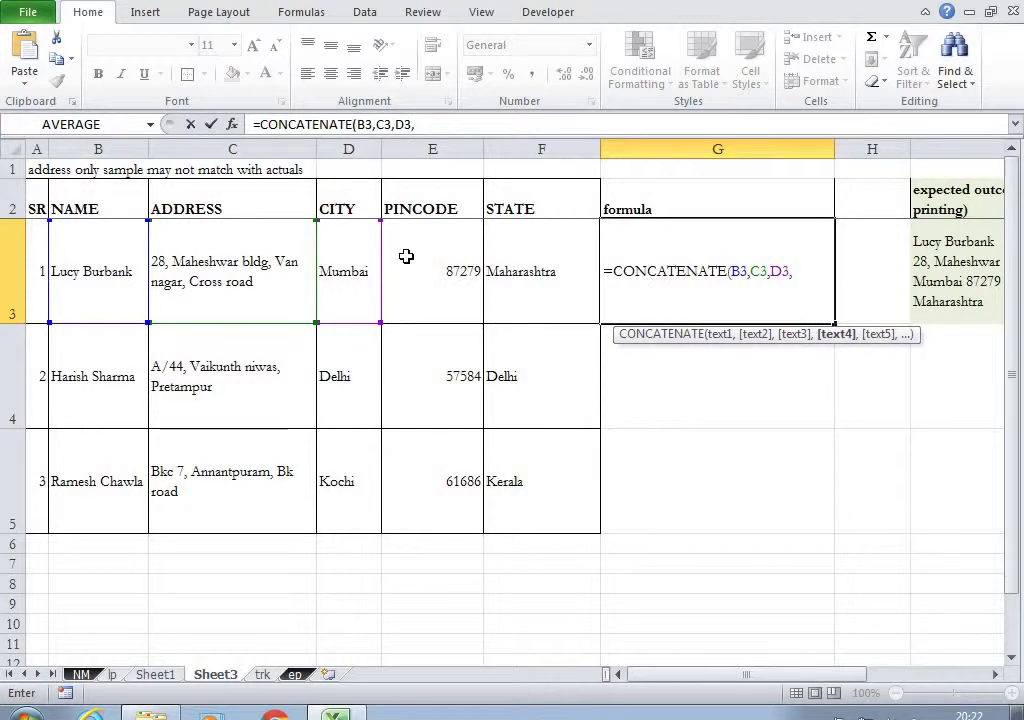
pyautogui.click(405, 255)
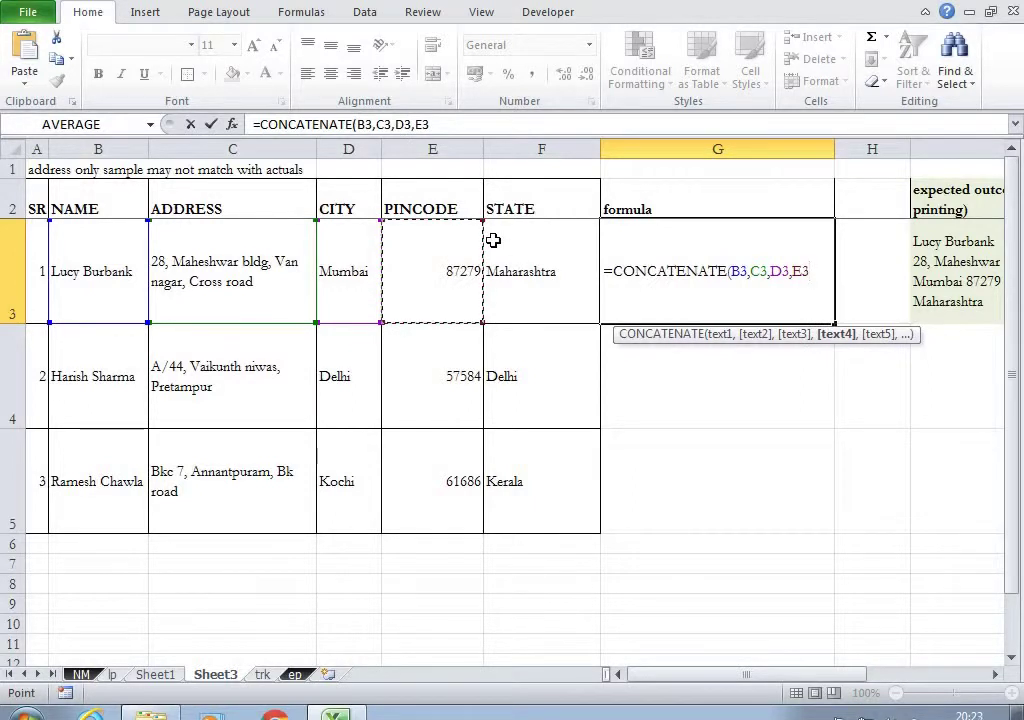
pyautogui.write(',')
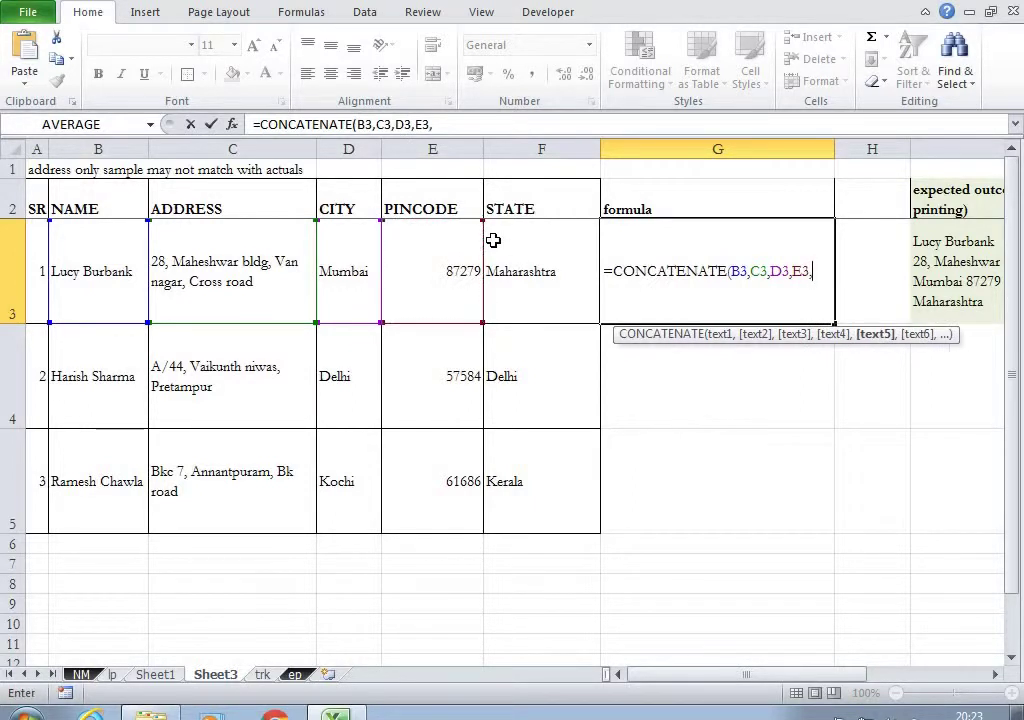
pyautogui.click(539, 243)
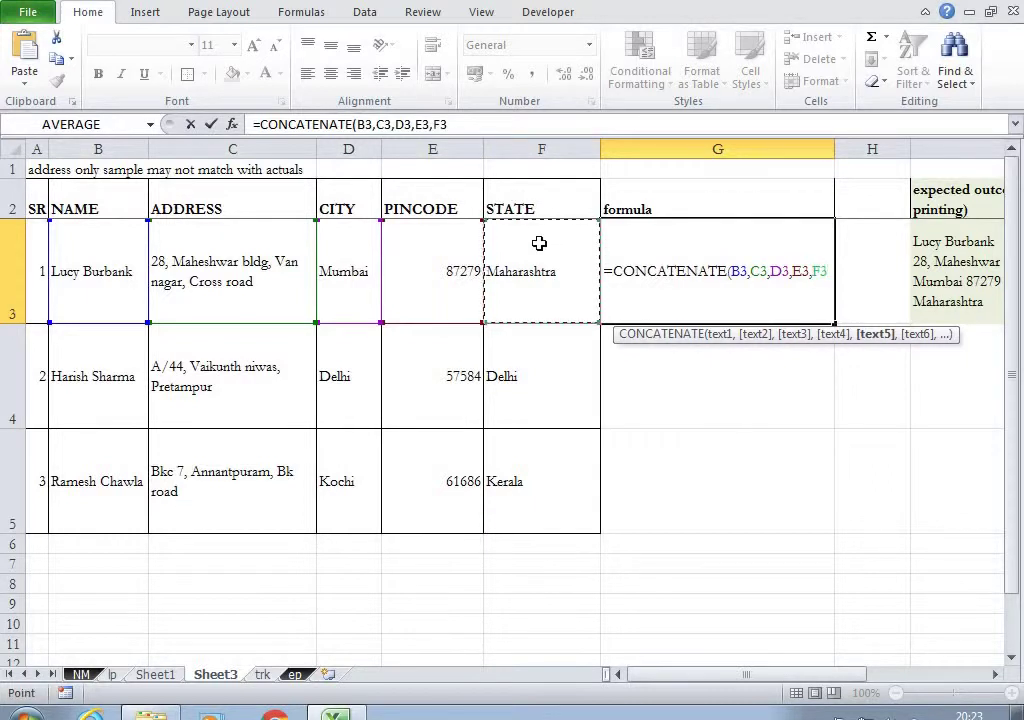
pyautogui.write(')')
pyautogui.press('Return')
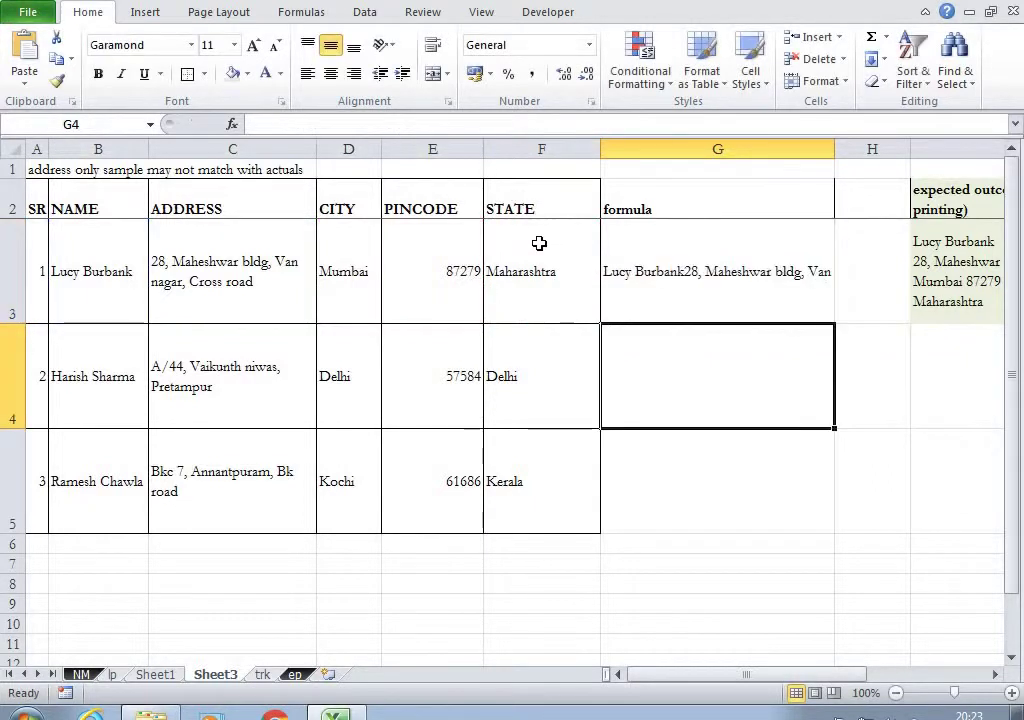
# Re-enter the formula in G3 as =CONCATENATE(B3,C3,D3,E3,F3), picking each source cell in row 3.
pyautogui.press('Up')
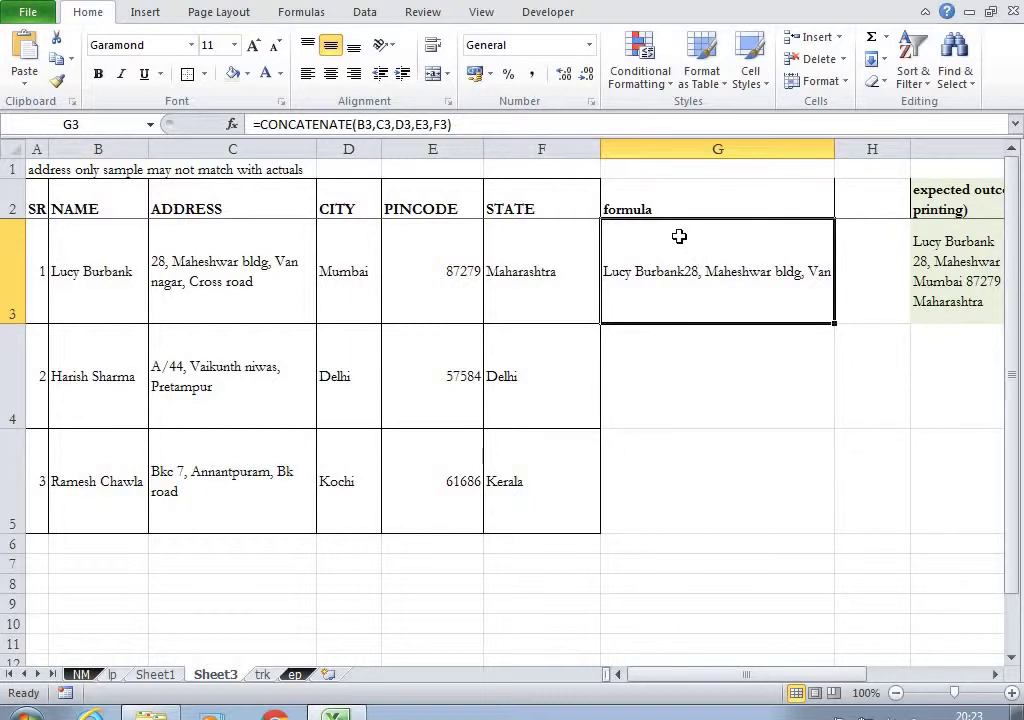
pyautogui.write('=')
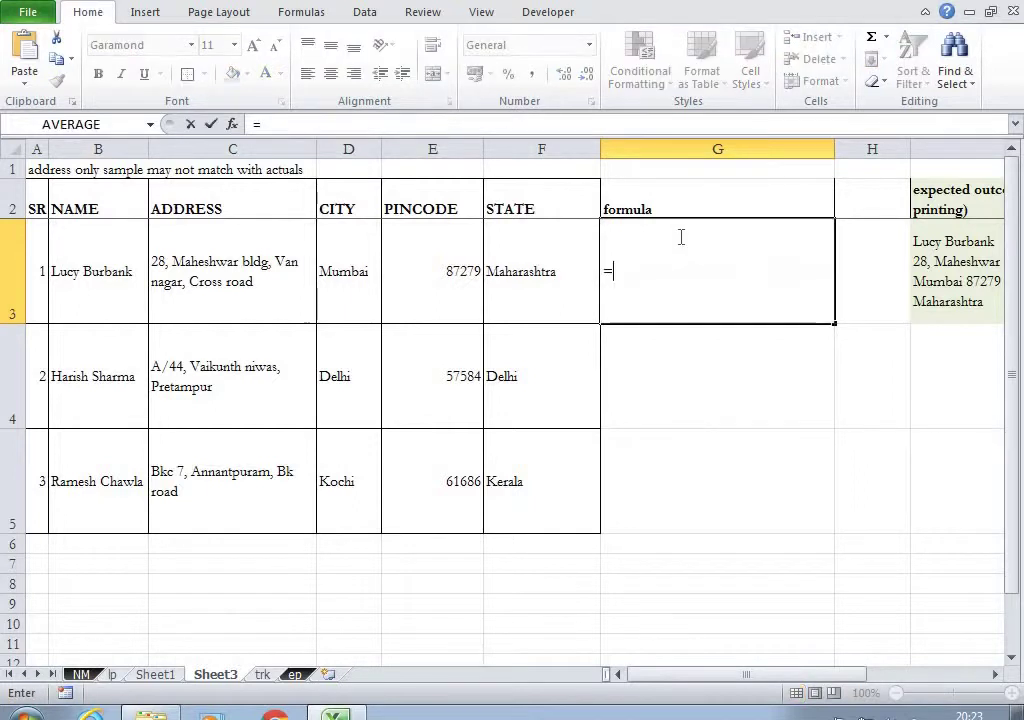
pyautogui.write('con')
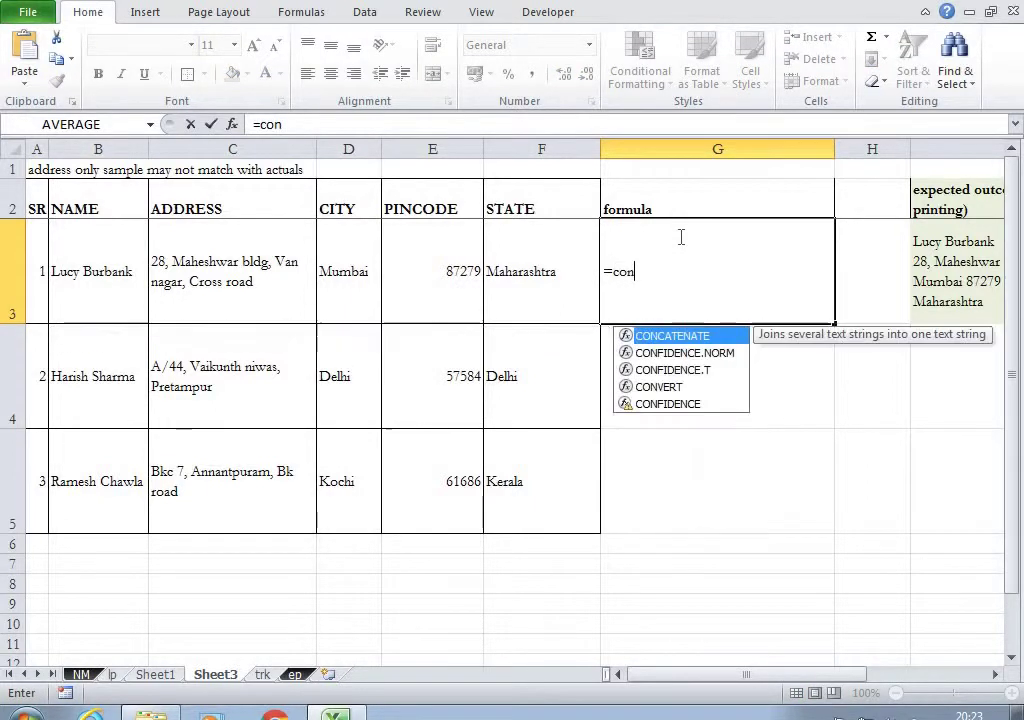
pyautogui.press('Tab')
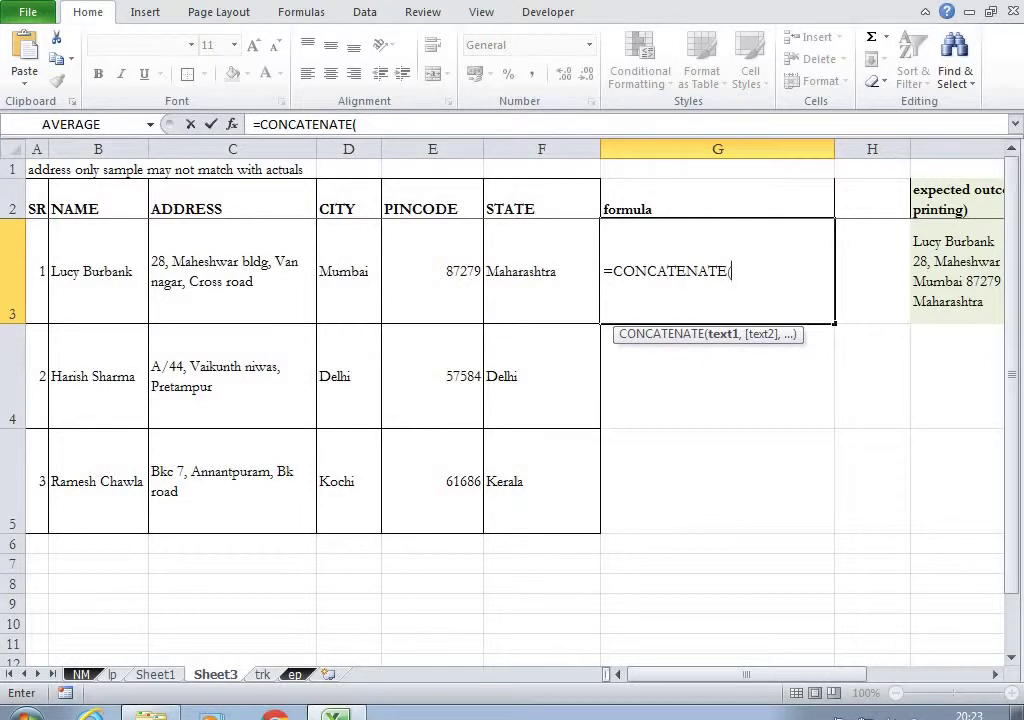
pyautogui.click(106, 268)
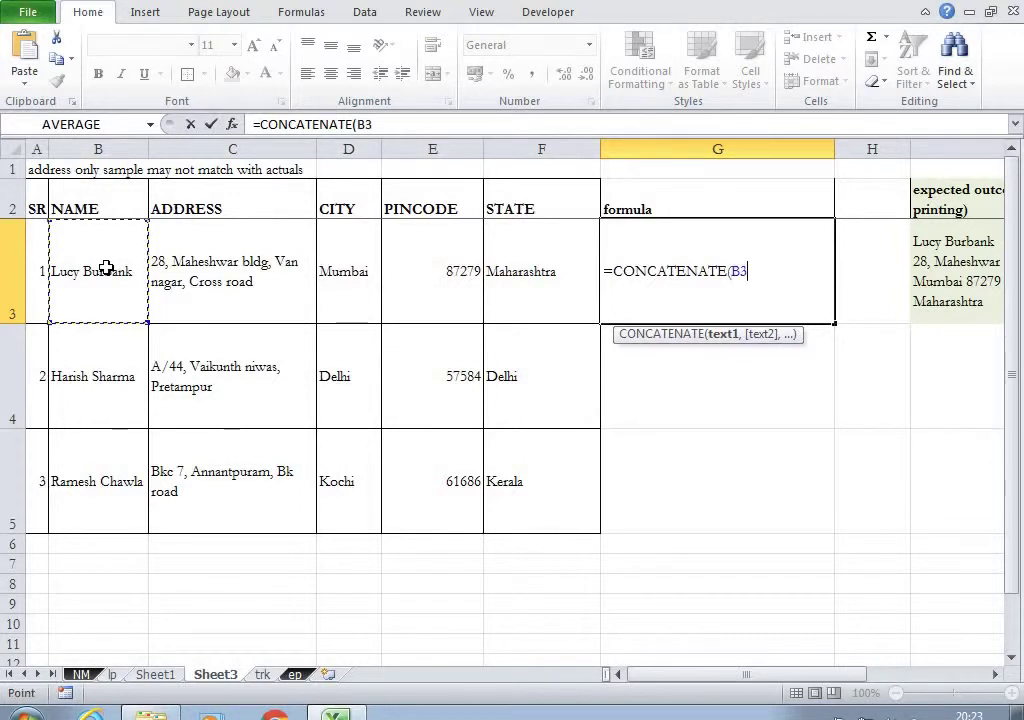
pyautogui.write(',')
pyautogui.click(250, 268)
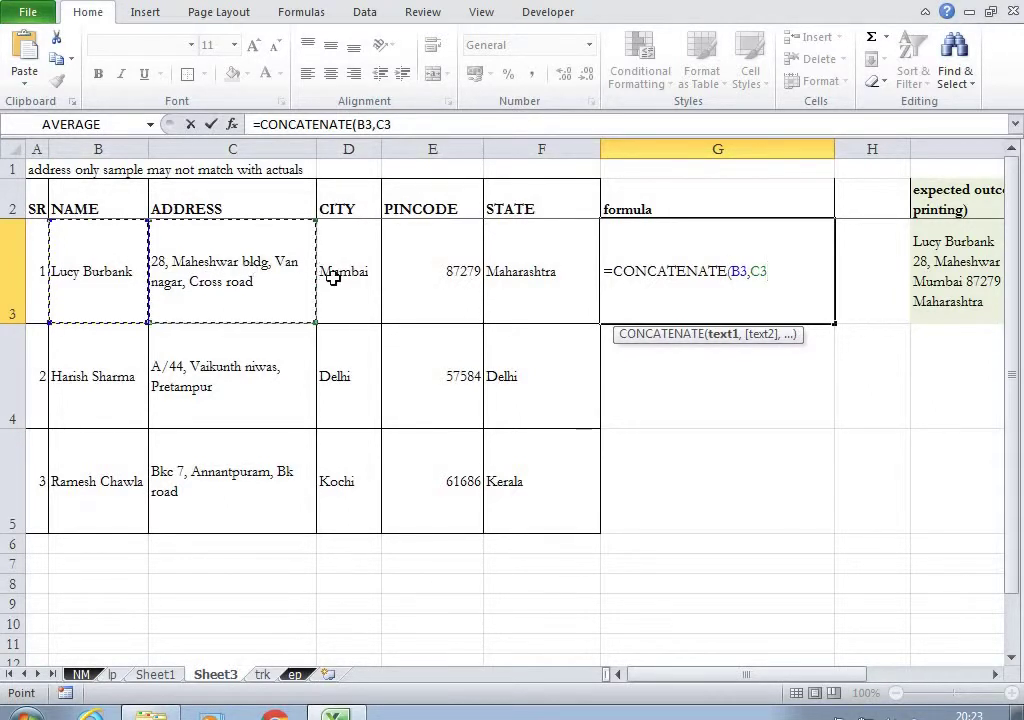
pyautogui.write(',')
pyautogui.click(345, 274)
pyautogui.write(',')
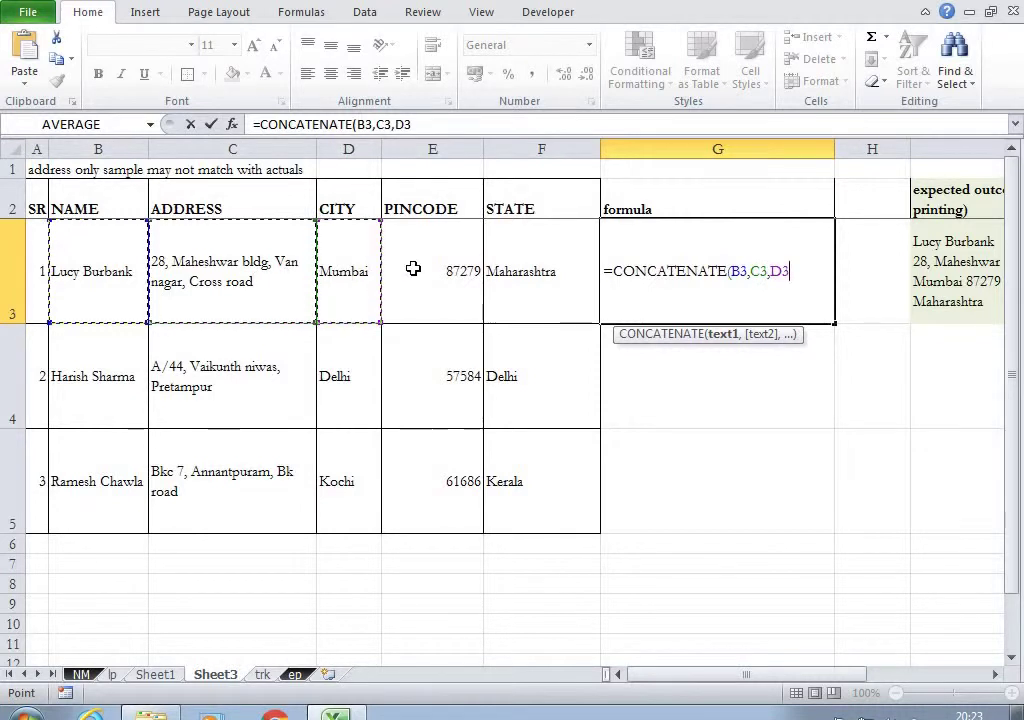
pyautogui.click(475, 268)
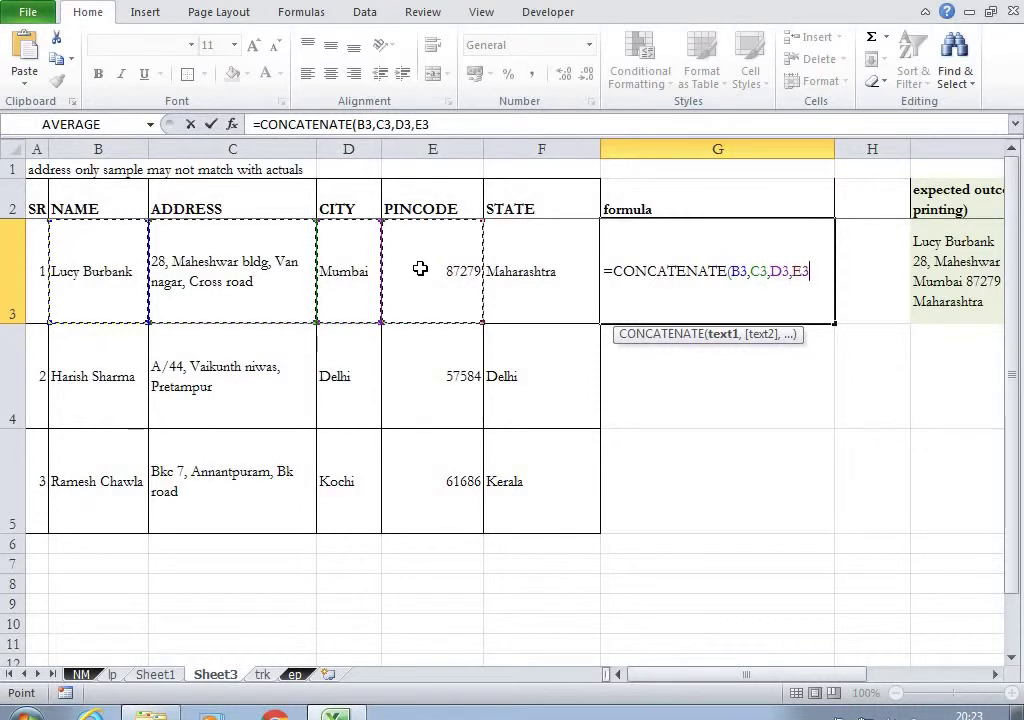
pyautogui.write(',')
pyautogui.click(534, 271)
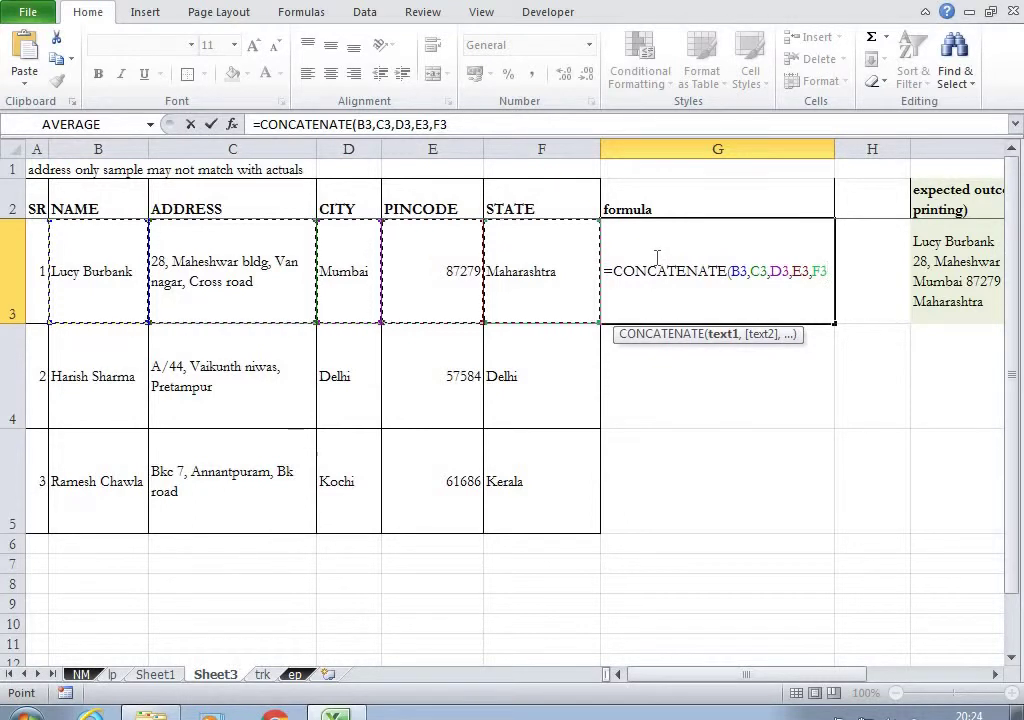
pyautogui.press('Return')
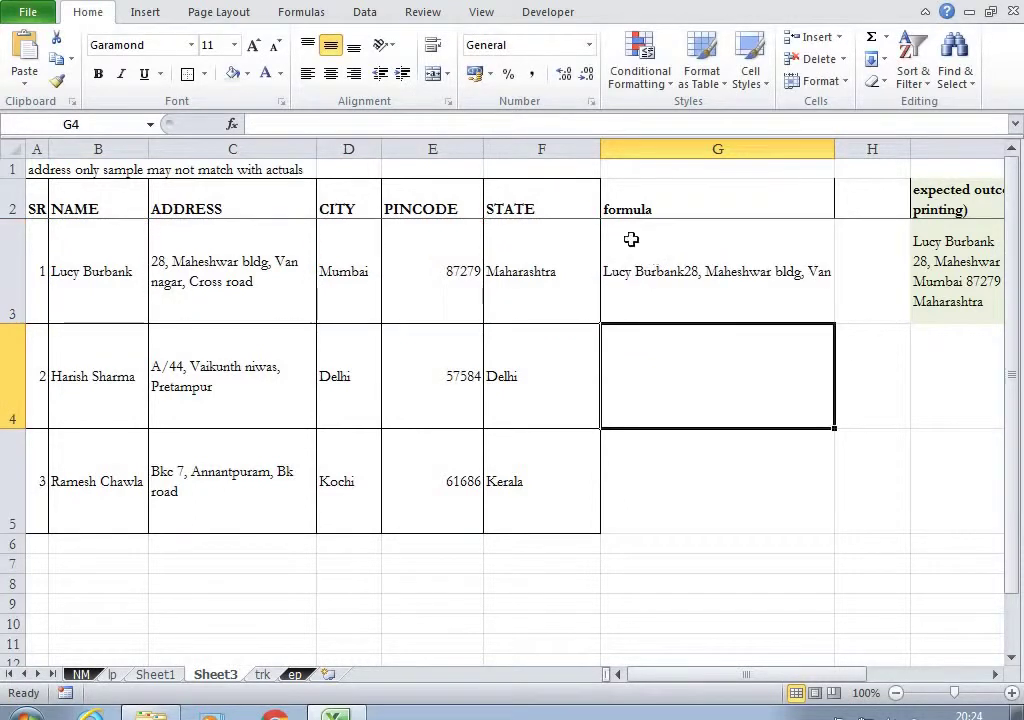
# Insert CHAR(10) between B3 and C3 in the G3 formula and turn on text wrapping for the cell.
pyautogui.click(678, 283)
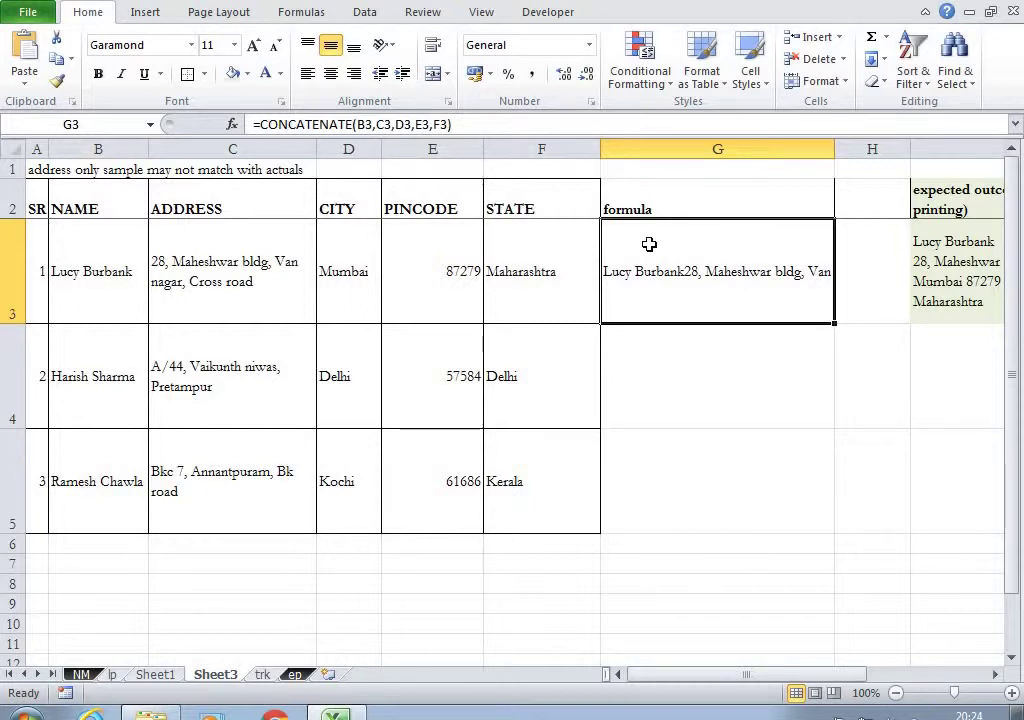
pyautogui.doubleClick(658, 252)
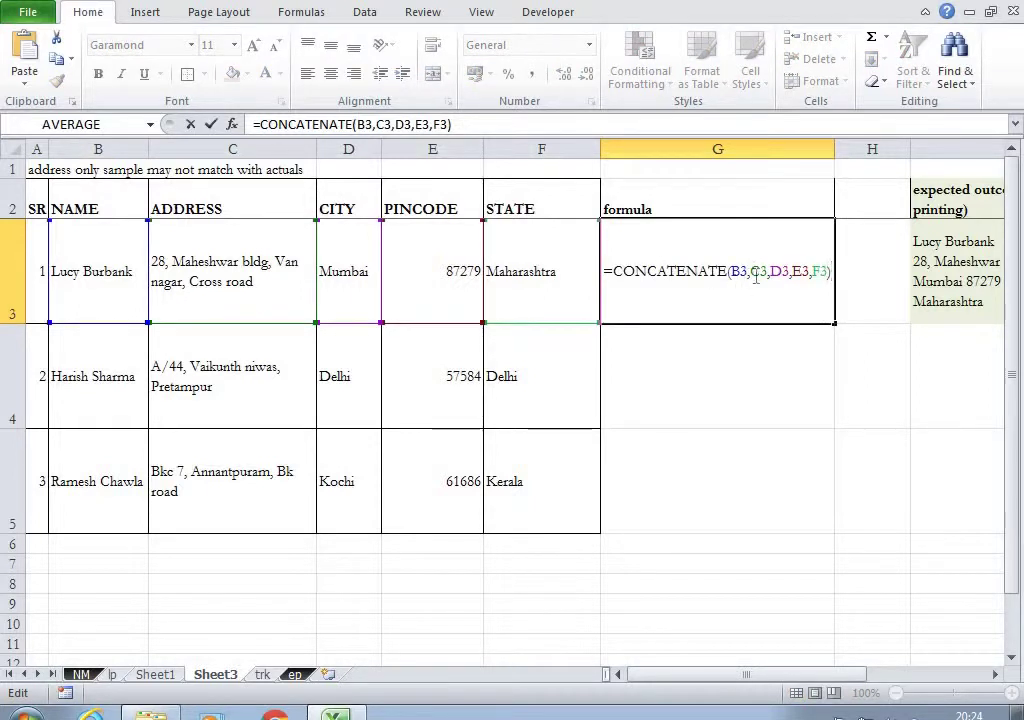
pyautogui.click(749, 272)
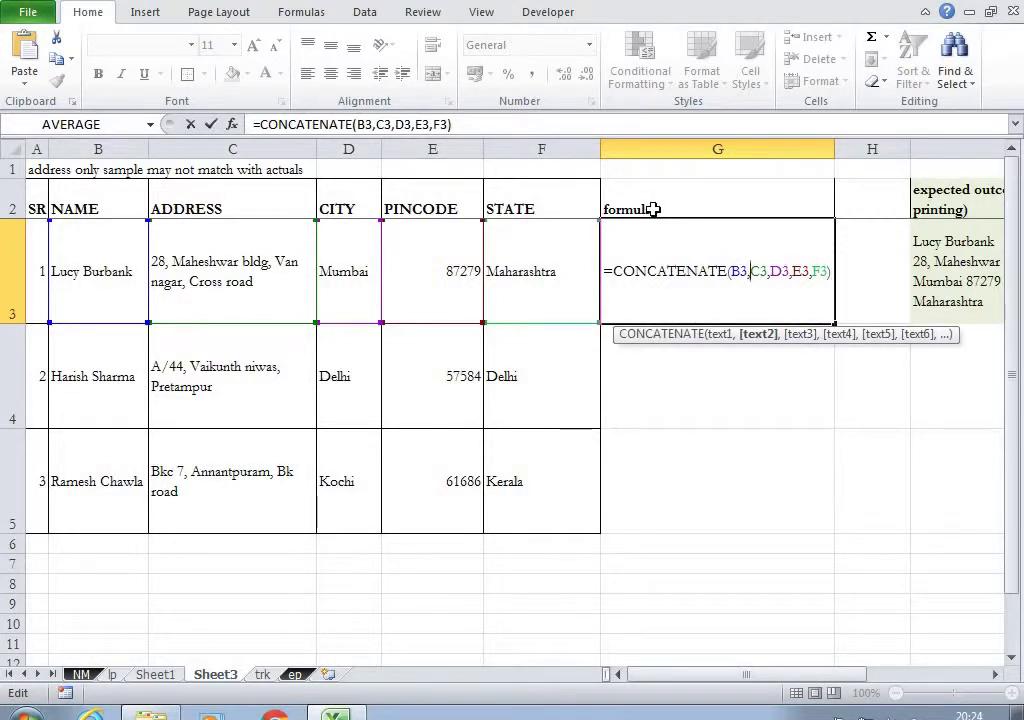
pyautogui.write('cha')
pyautogui.press('Tab')
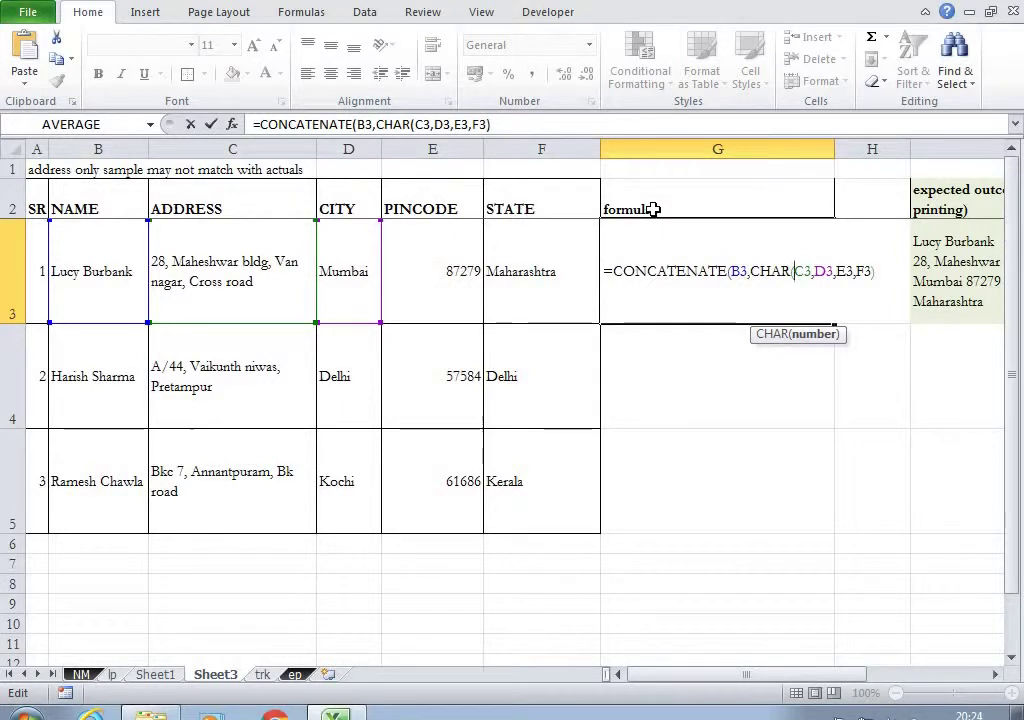
pyautogui.write('10')
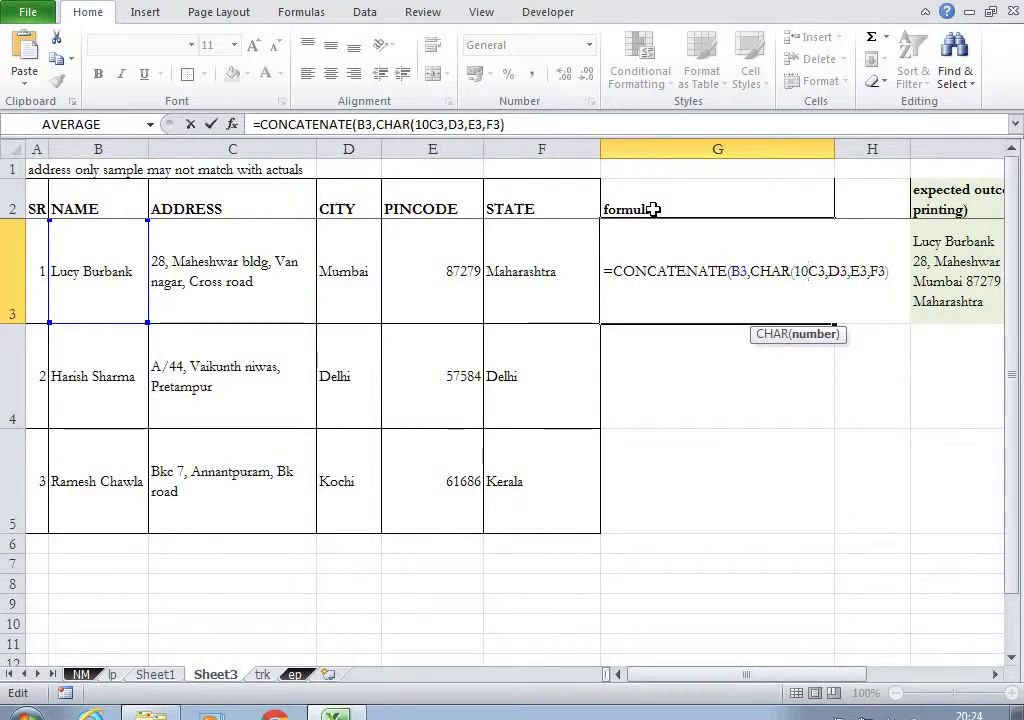
pyautogui.write('),')
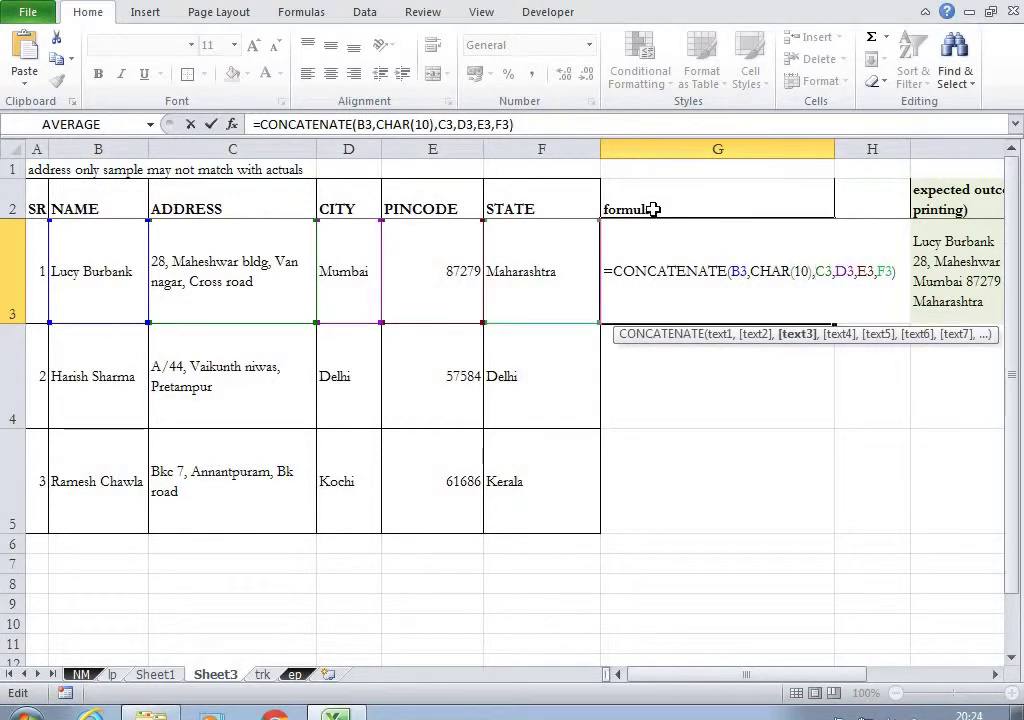
pyautogui.press('Return')
pyautogui.press('Up')
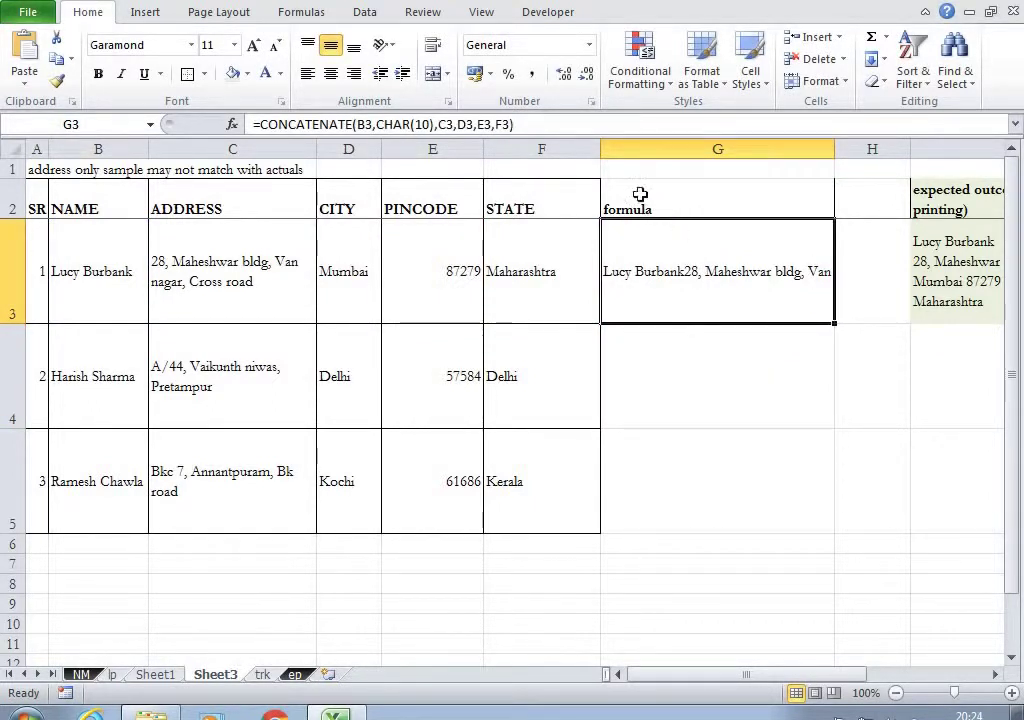
pyautogui.click(440, 50)
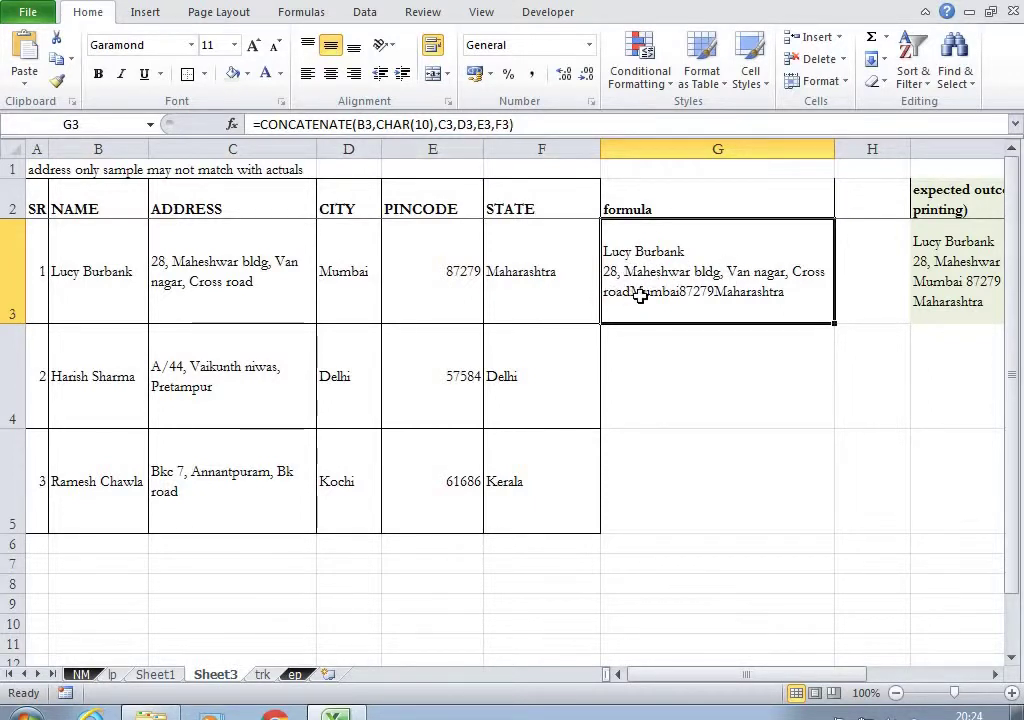
# Insert CHAR(10) between C3 and D3 in the G3 formula and widen column G so the street address fits on one line.
pyautogui.doubleClick(705, 260)
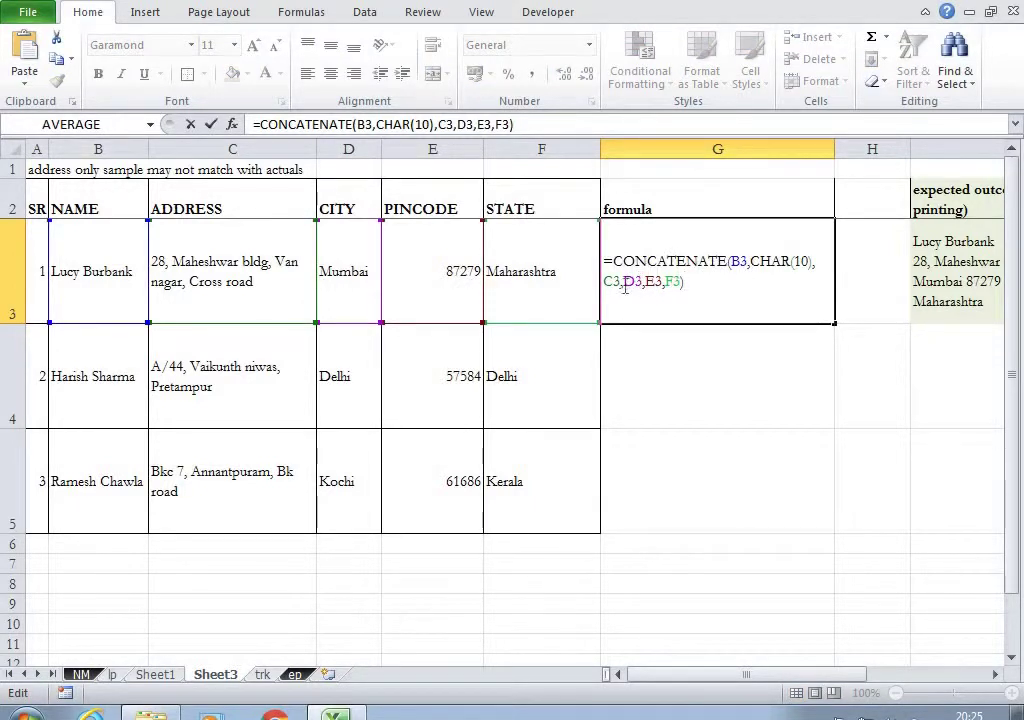
pyautogui.click(625, 286)
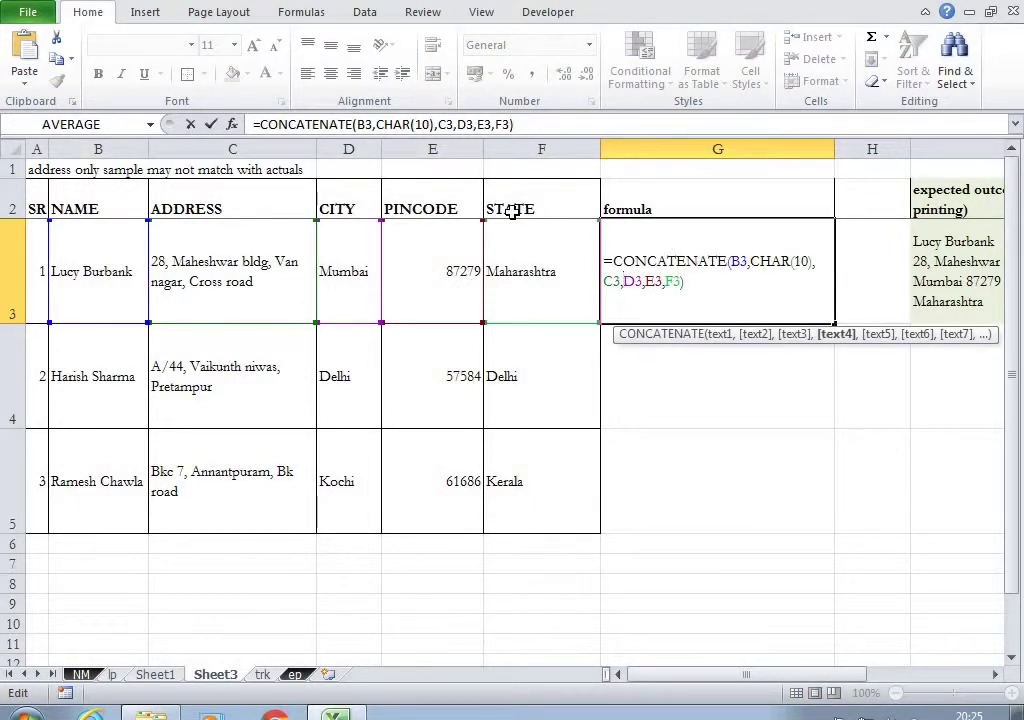
pyautogui.write('cha')
pyautogui.press('Tab')
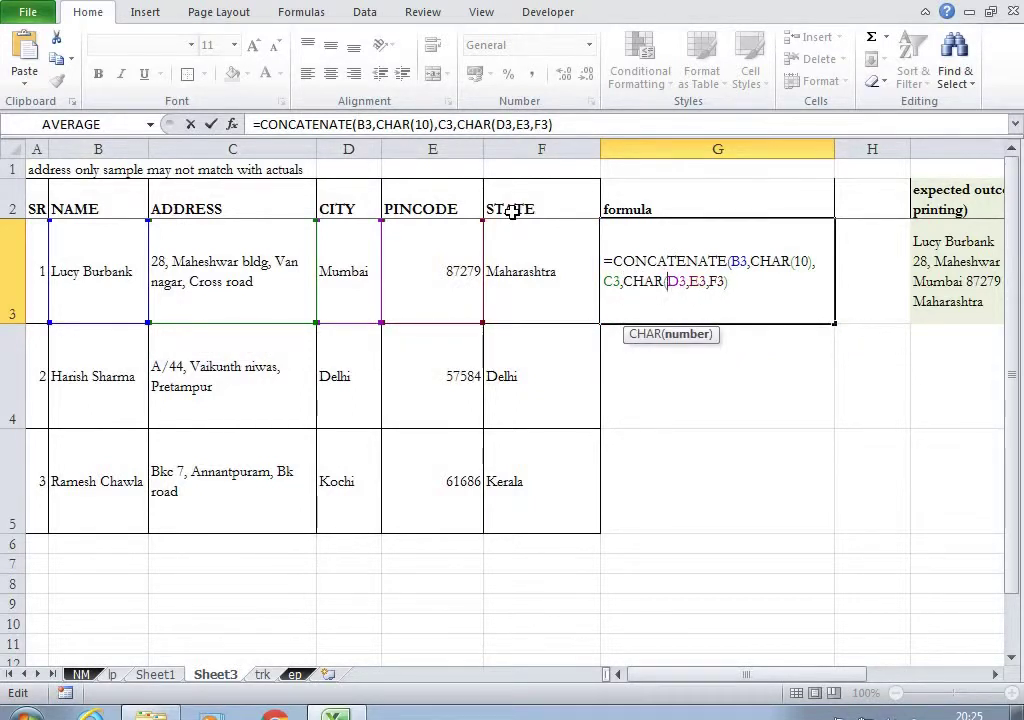
pyautogui.write('10')
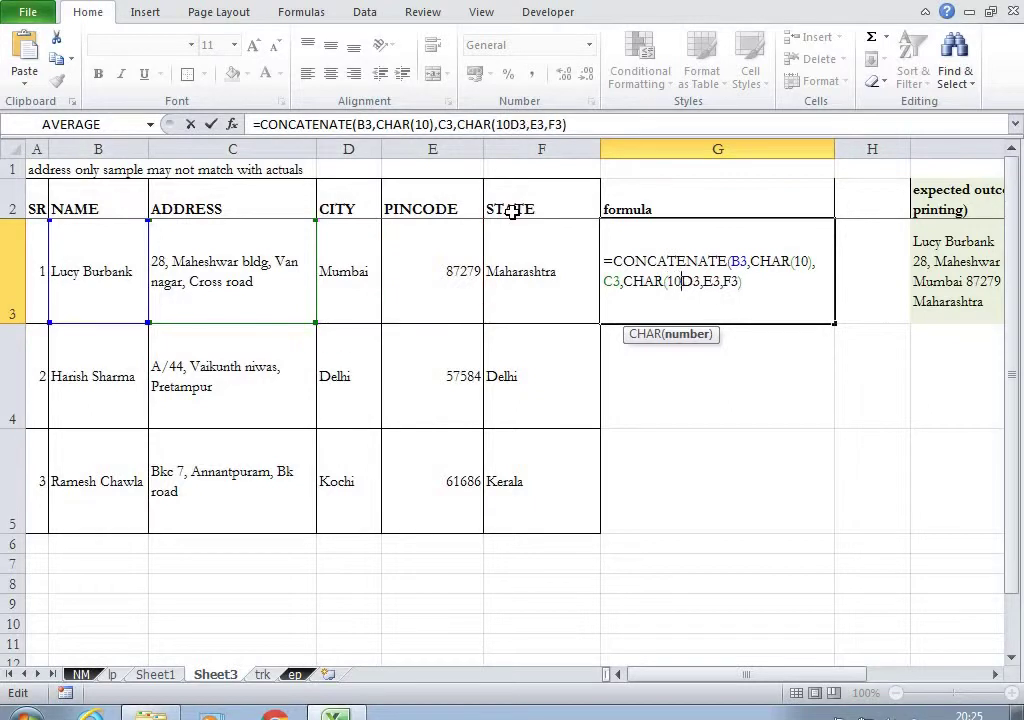
pyautogui.write('),')
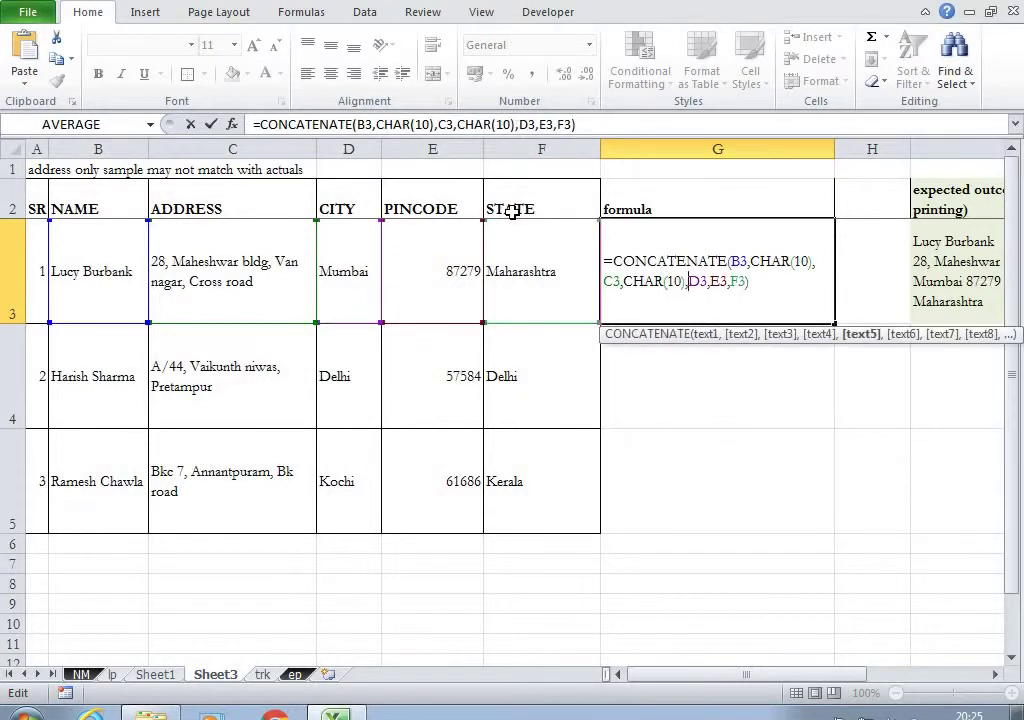
pyautogui.press('Return')
pyautogui.press('Up')
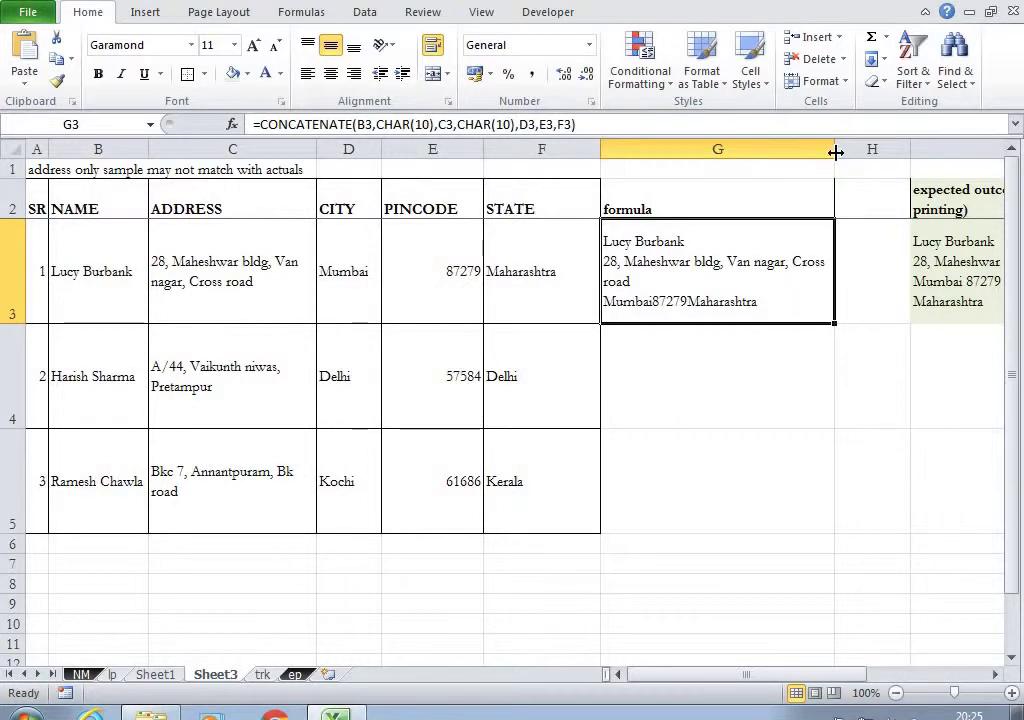
pyautogui.moveTo(836, 150); pyautogui.dragTo(878, 149)
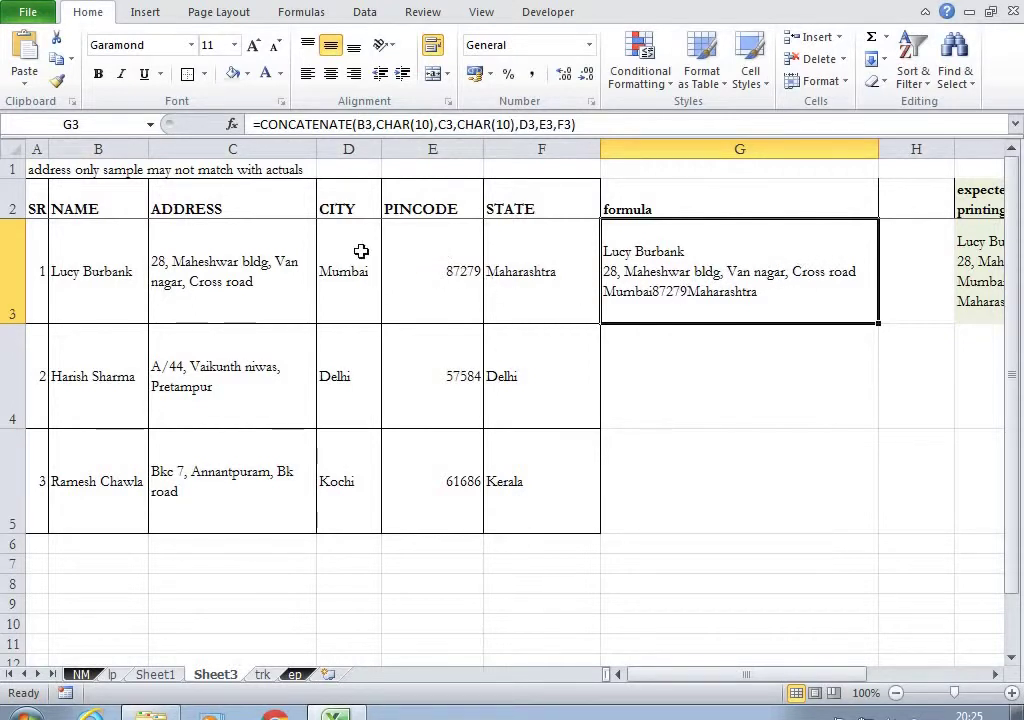
pyautogui.doubleClick(755, 291)
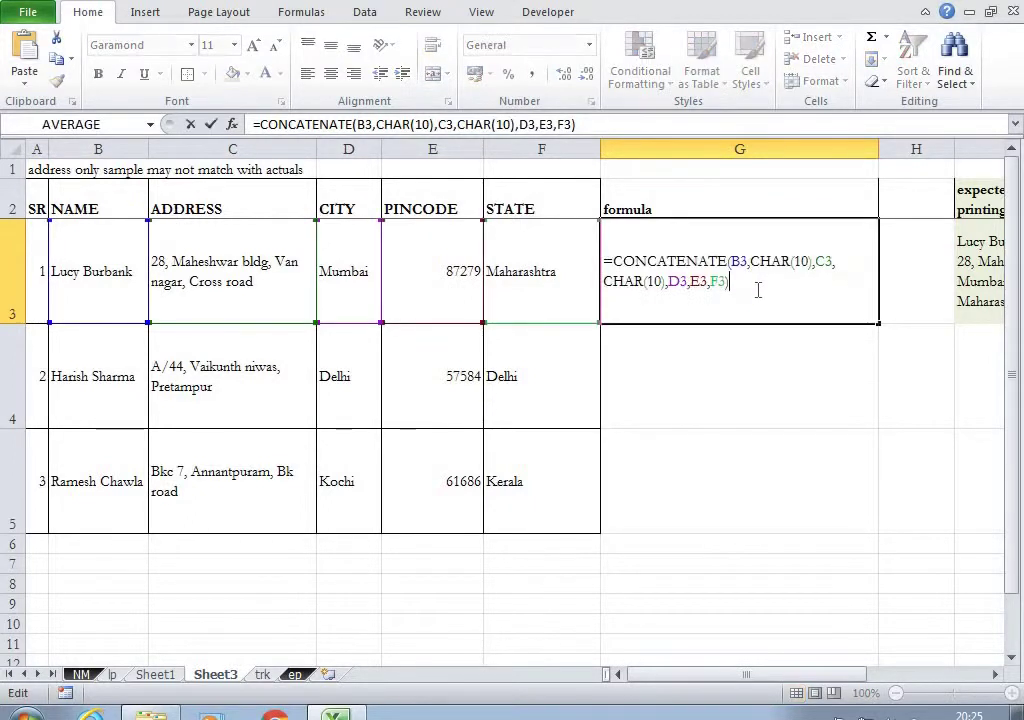
pyautogui.click(691, 285)
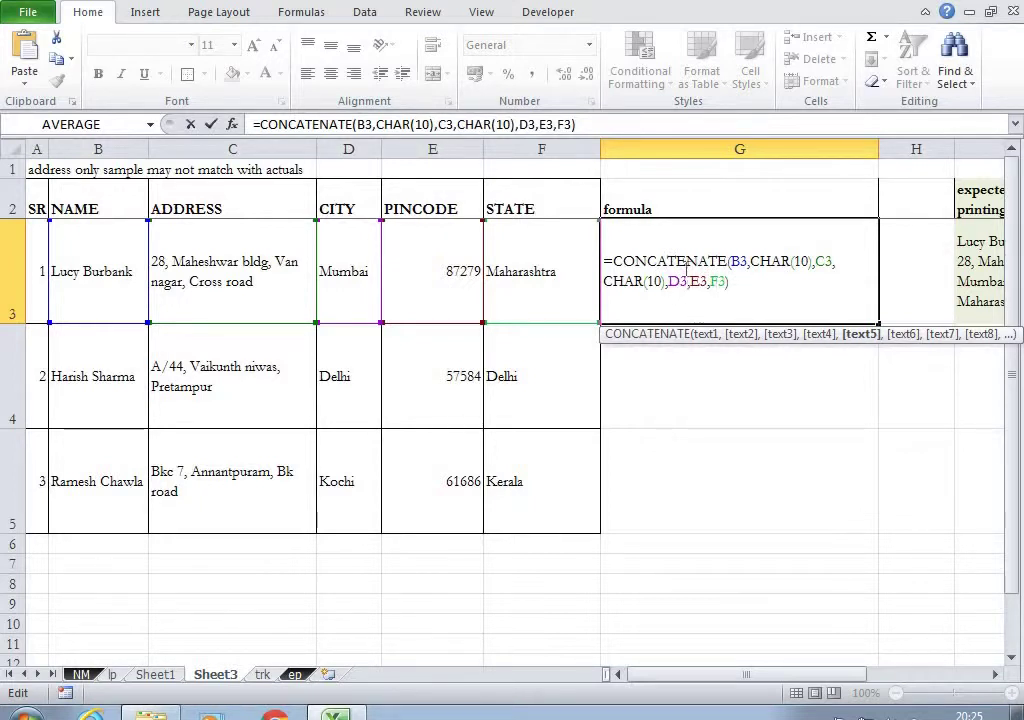
pyautogui.hotkey('ctrl', 'Return')
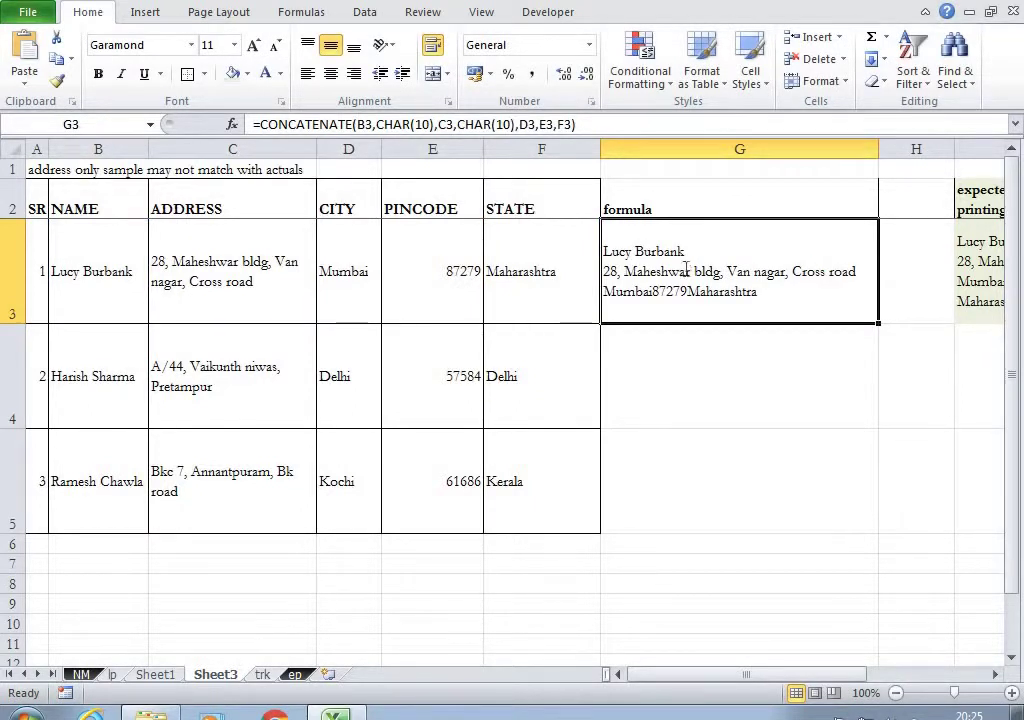
pyautogui.press('F2')
pyautogui.hotkey('ctrl', 'Return')
pyautogui.press('F2')
pyautogui.hotkey('ctrl', 'Return')
pyautogui.press('F2')
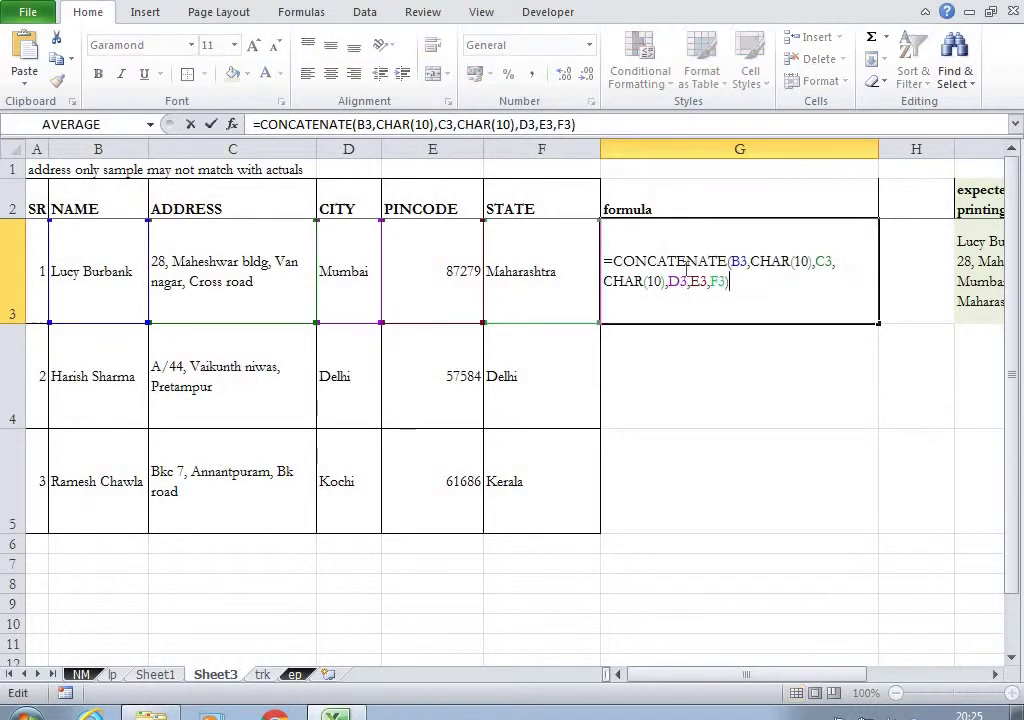
pyautogui.hotkey('ctrl', 'Return')
# Undo the recent G3 edits and formatting back to the plain formula =CONCATENATE(B3,C3,D3,E3,F3).
pyautogui.hotkey('ctrl', 'z')
pyautogui.hotkey('ctrl', 'z')
pyautogui.hotkey('ctrl', 'z')
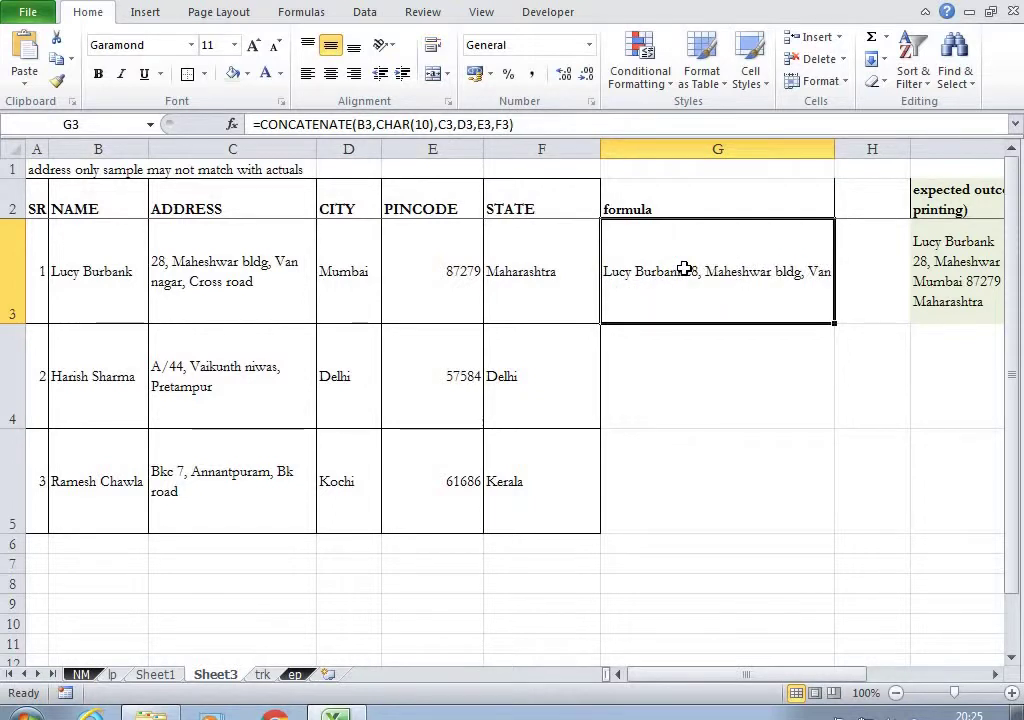
pyautogui.hotkey('ctrl', 'z')
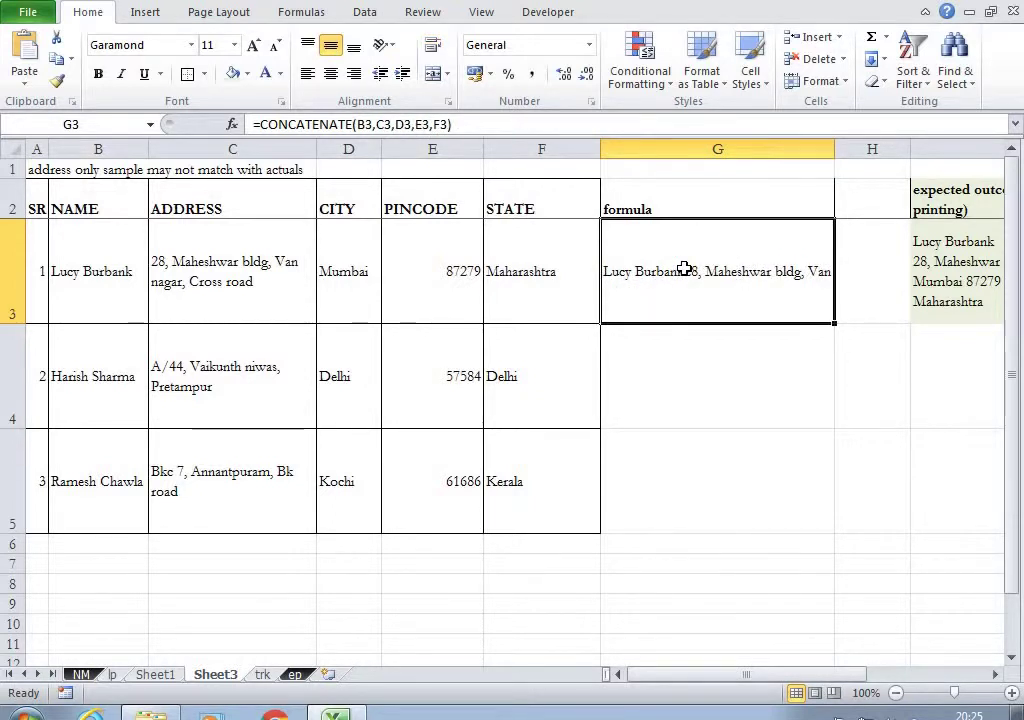
# Turn the G3 formula into plain text by adding an apostrophe before the equals sign.
pyautogui.doubleClick(684, 269)
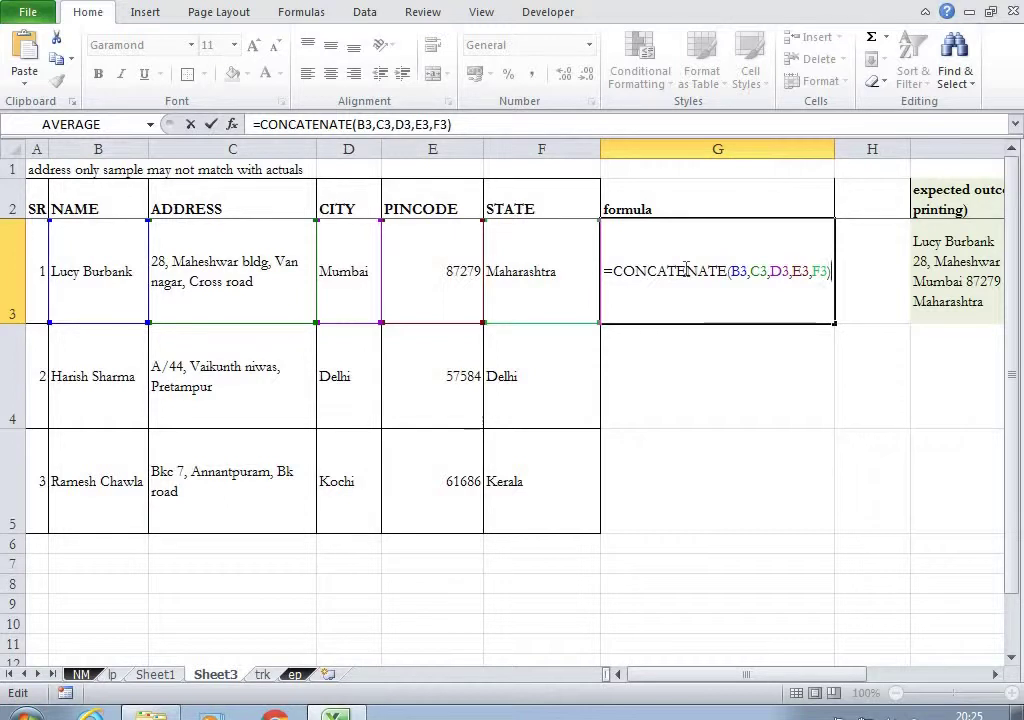
pyautogui.press('Home')
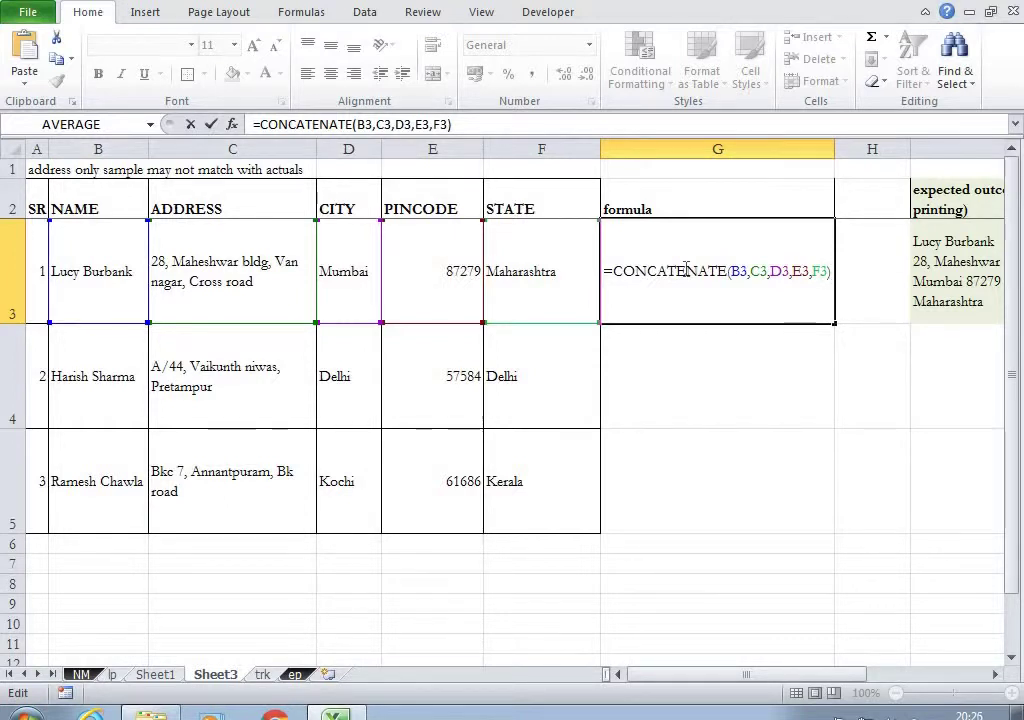
pyautogui.write("'")
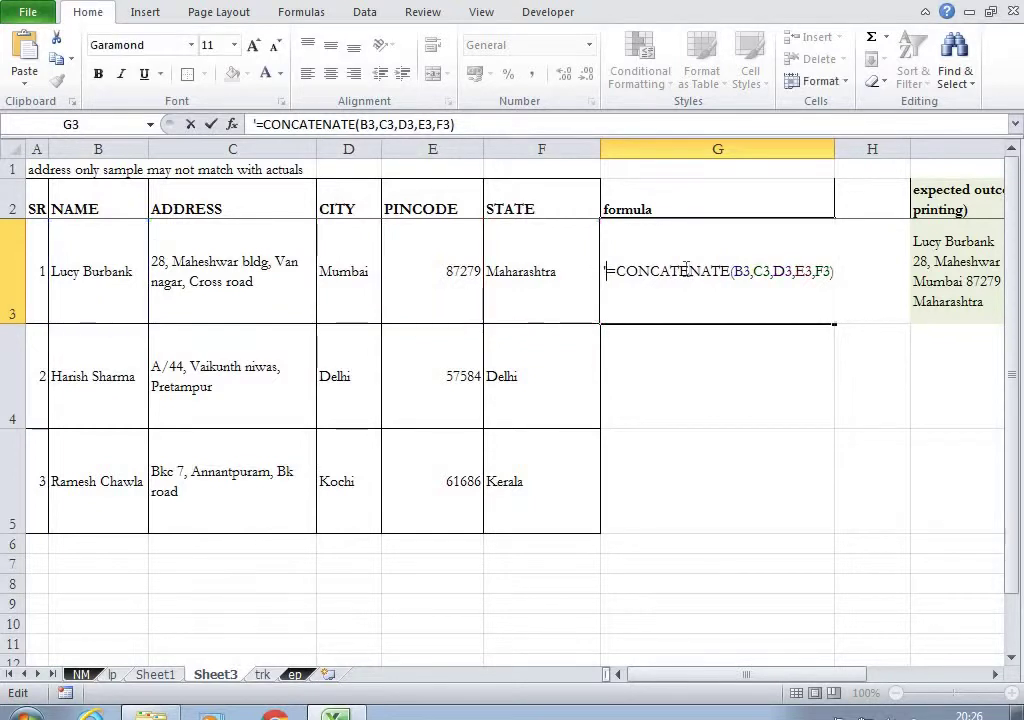
pyautogui.hotkey('ctrl', 'Return')
# Replace every comma in G3:G4 with ",char(10)," using Find and Replace.
pyautogui.hotkey('shift', 'Down')
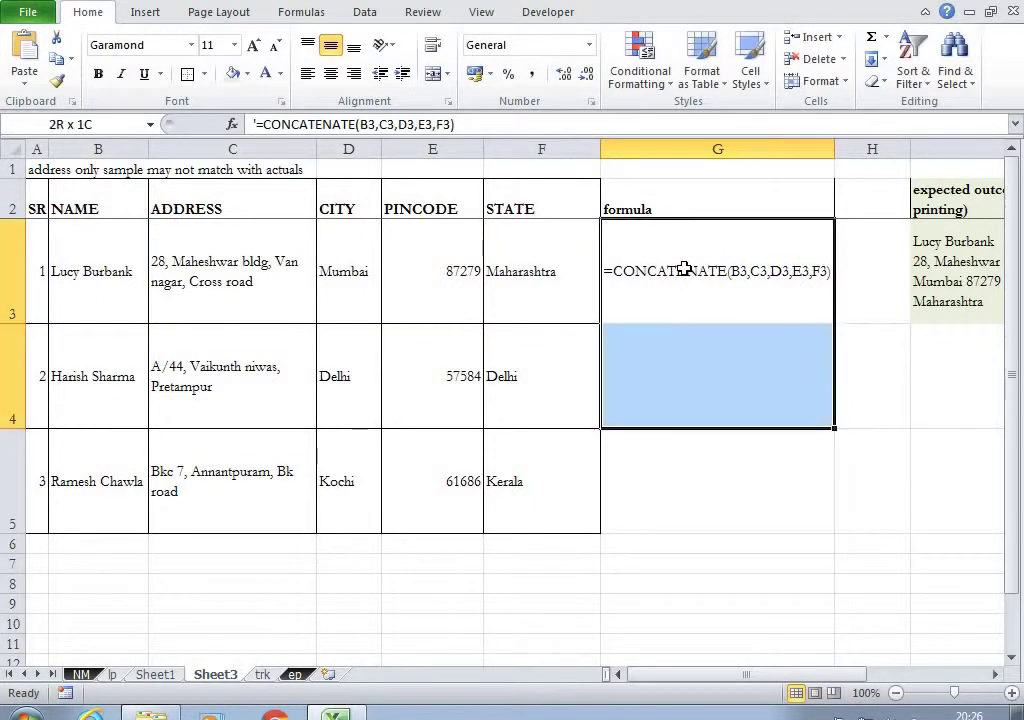
pyautogui.hotkey('ctrl', 'h')
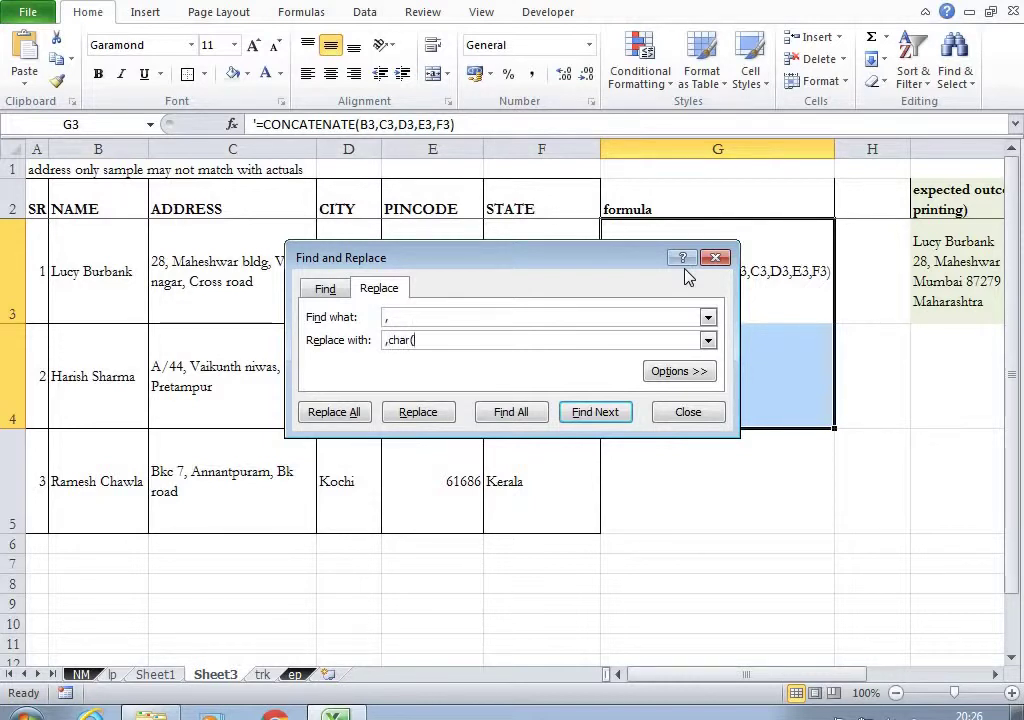
pyautogui.write('10),')
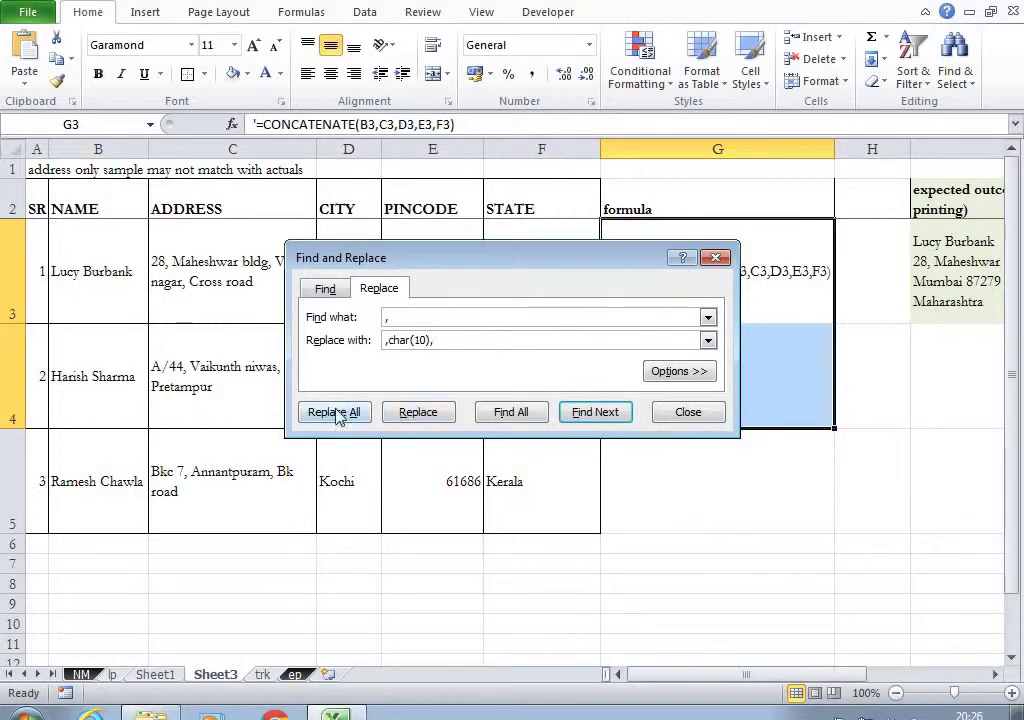
pyautogui.click(335, 412)
pyautogui.click(500, 398)
pyautogui.press('Escape')
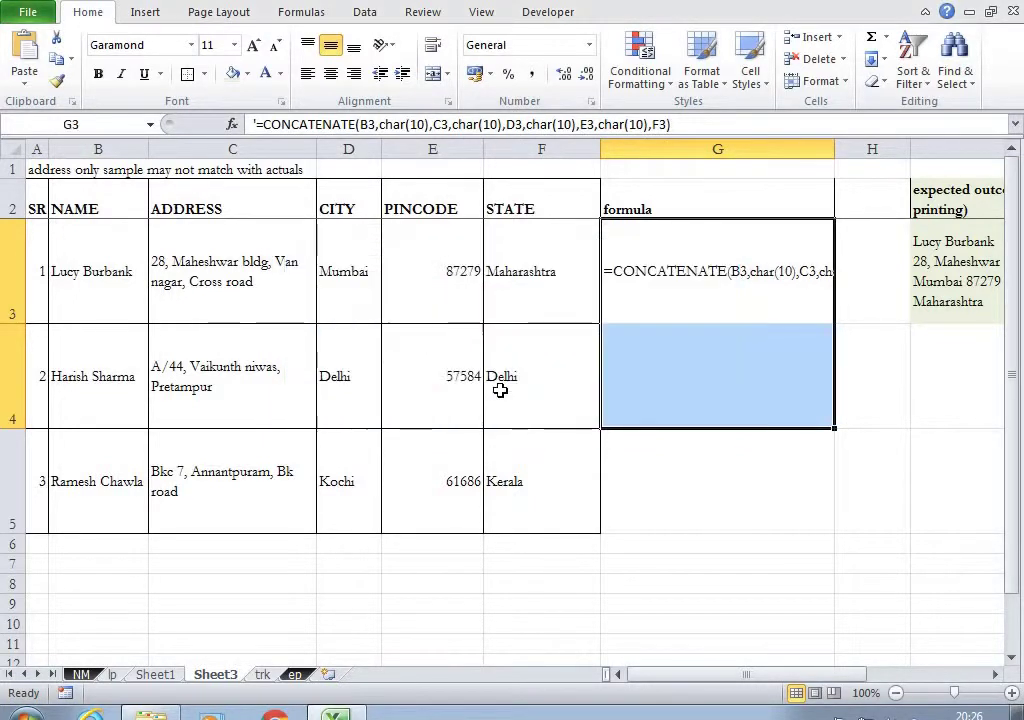
# Remove the leading apostrophe from G3 to turn the text back into a working formula.
pyautogui.press('Up')
pyautogui.press('Down')
pyautogui.press('F2')
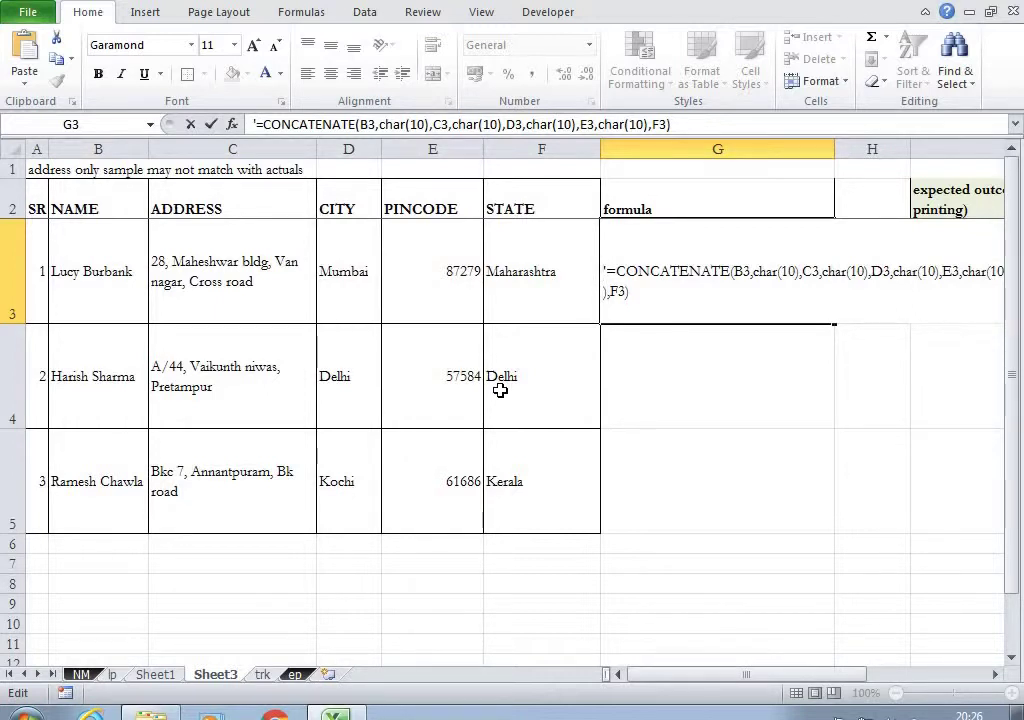
pyautogui.press('Delete')
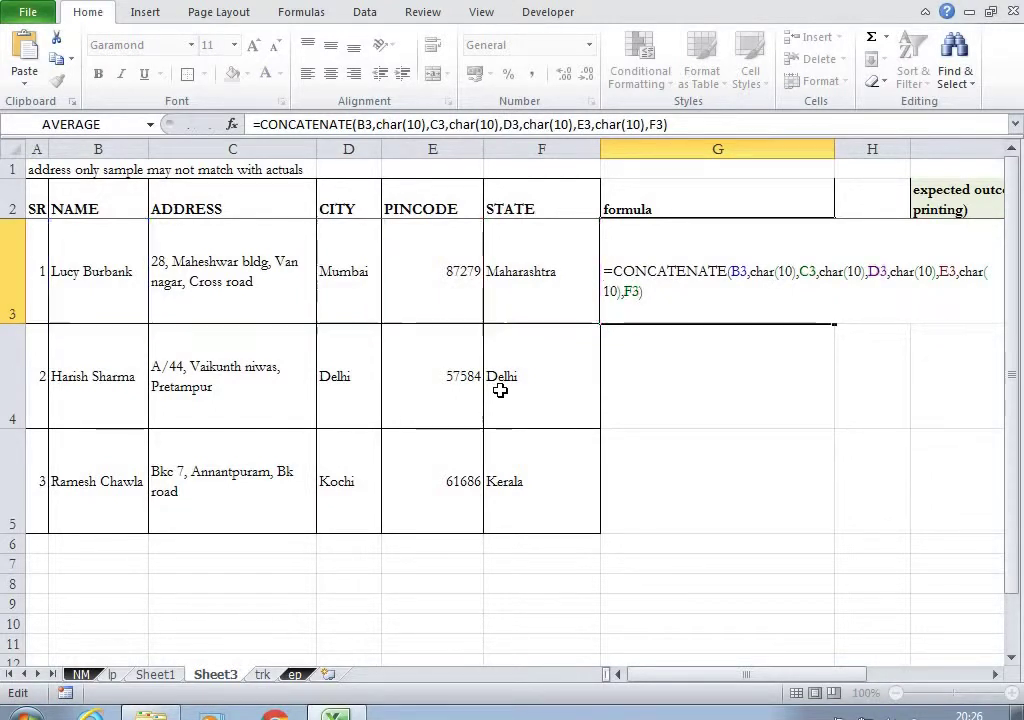
pyautogui.press('Return')
pyautogui.press('Up')
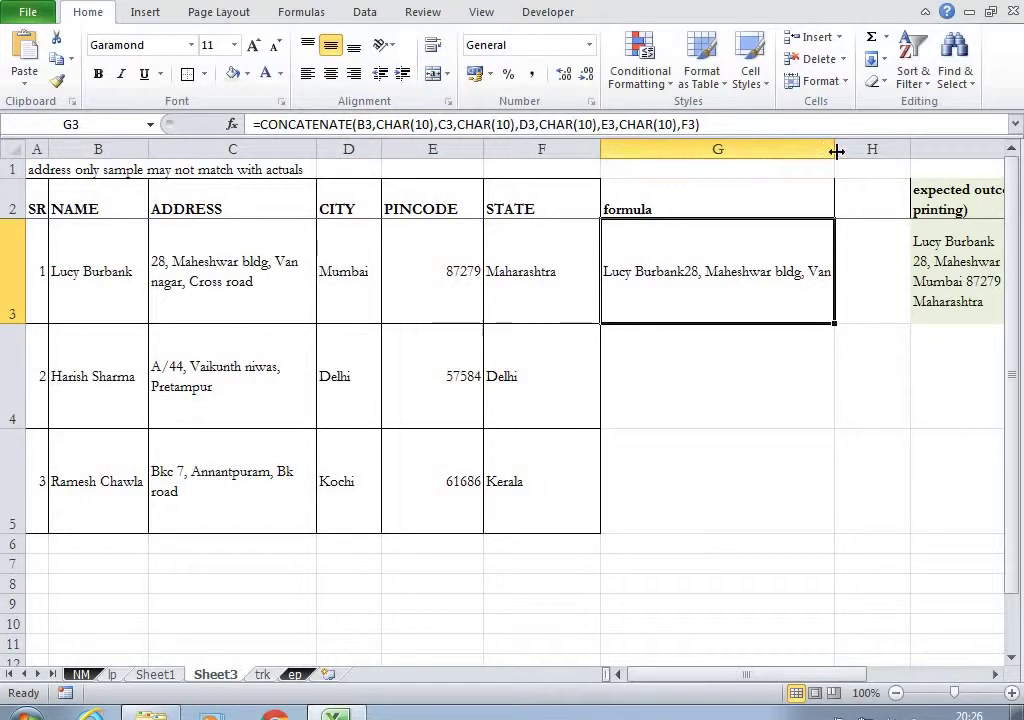
# Turn on text wrapping for G3 and enlarge row 3 and column G to fit all the address lines.
pyautogui.moveTo(836, 151); pyautogui.dragTo(850, 151)
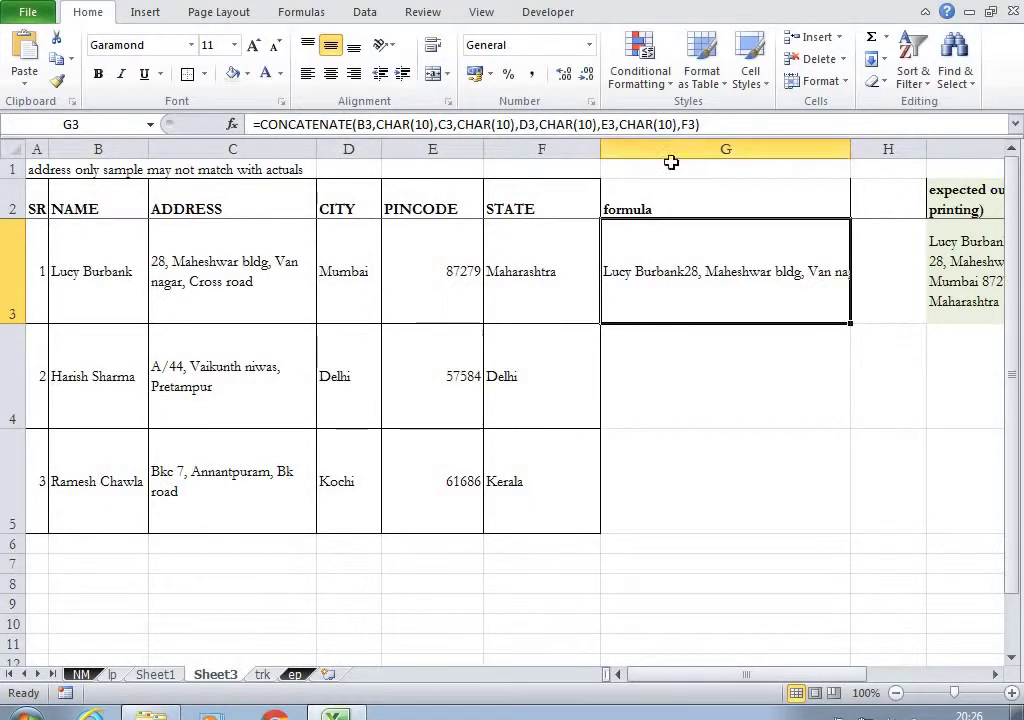
pyautogui.click(433, 46)
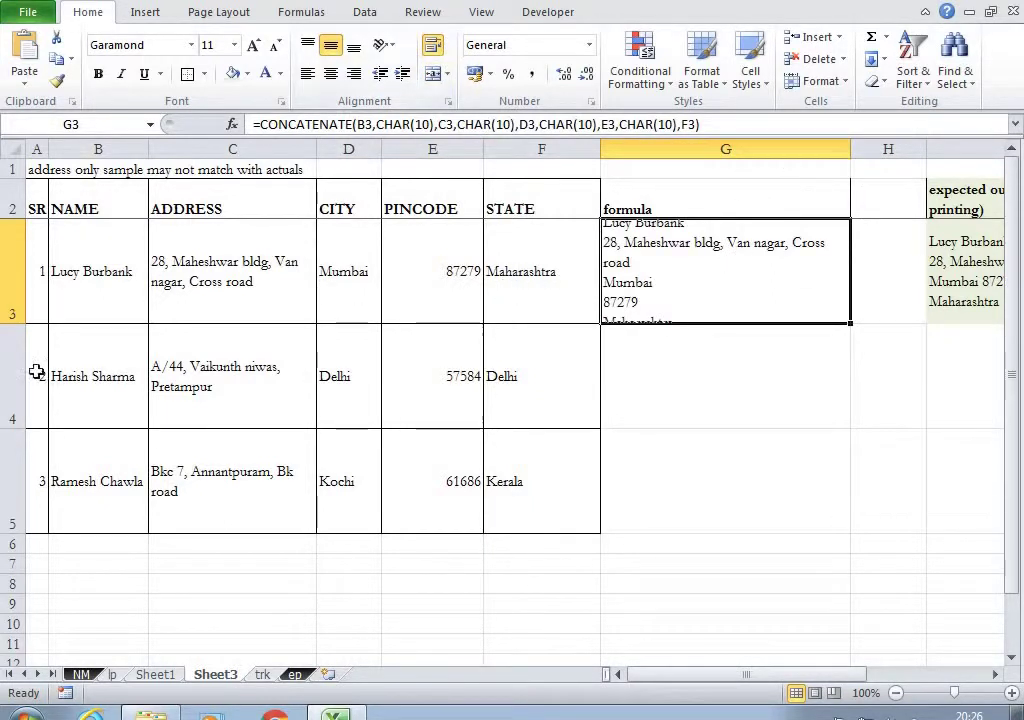
pyautogui.moveTo(19, 321); pyautogui.dragTo(22, 357)
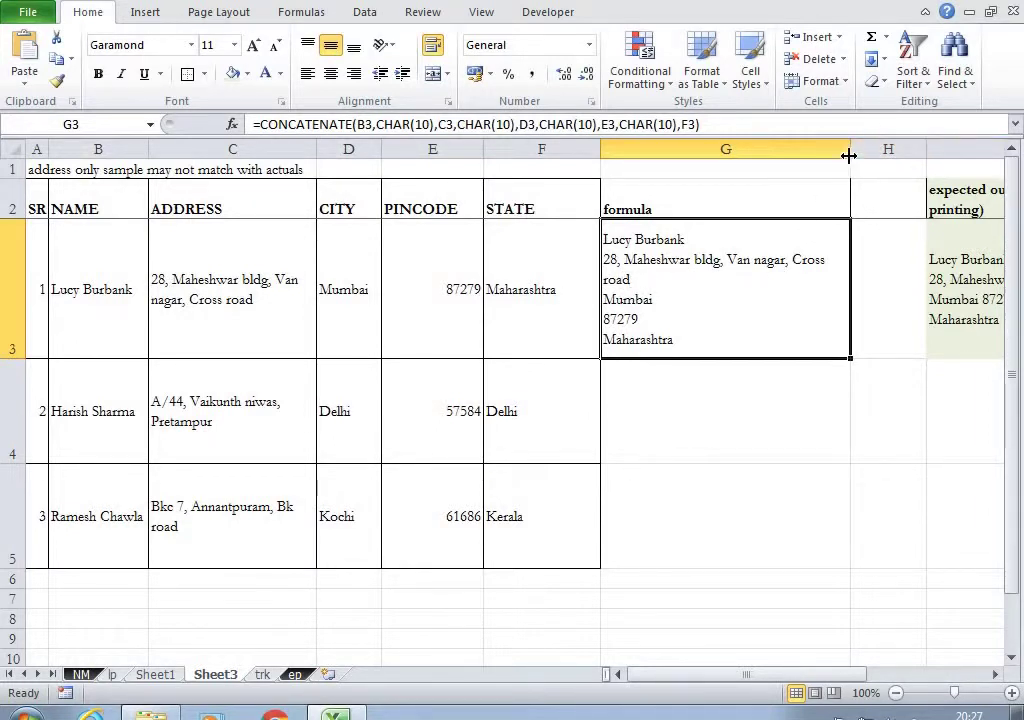
pyautogui.moveTo(848, 156); pyautogui.dragTo(899, 157)
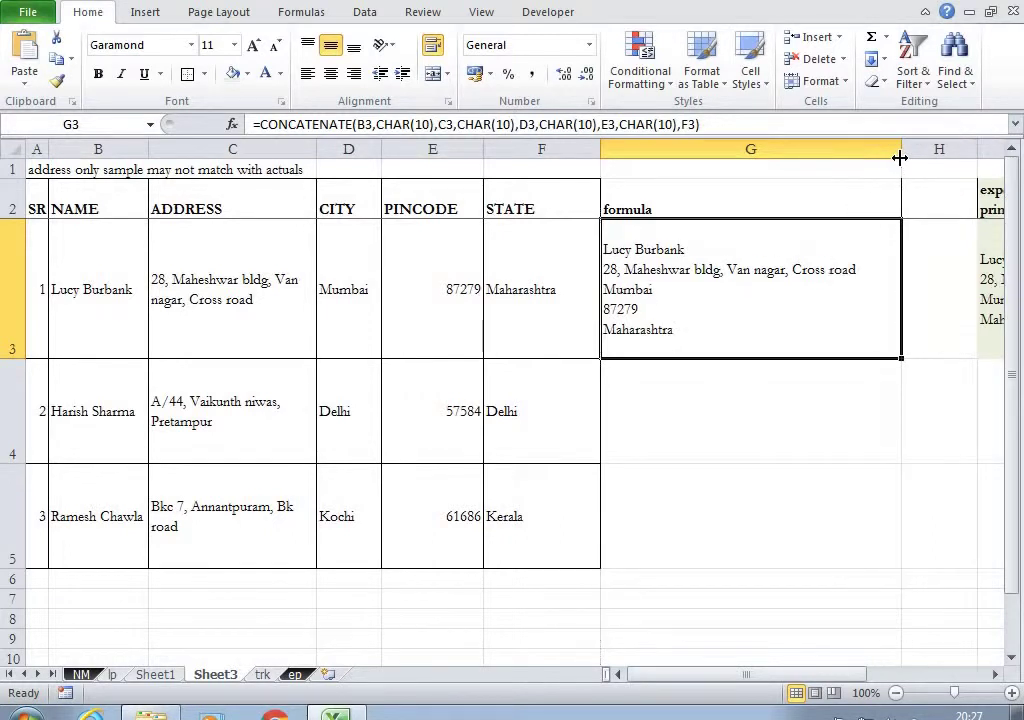
pyautogui.click(982, 300)
pyautogui.click(670, 314)
pyautogui.press('pagedown')
pyautogui.press('Up')
pyautogui.press('Up')
pyautogui.press('Up')
pyautogui.press('Up')
pyautogui.press('Up')
pyautogui.press('Up')
pyautogui.press('Up')
pyautogui.press('Up')
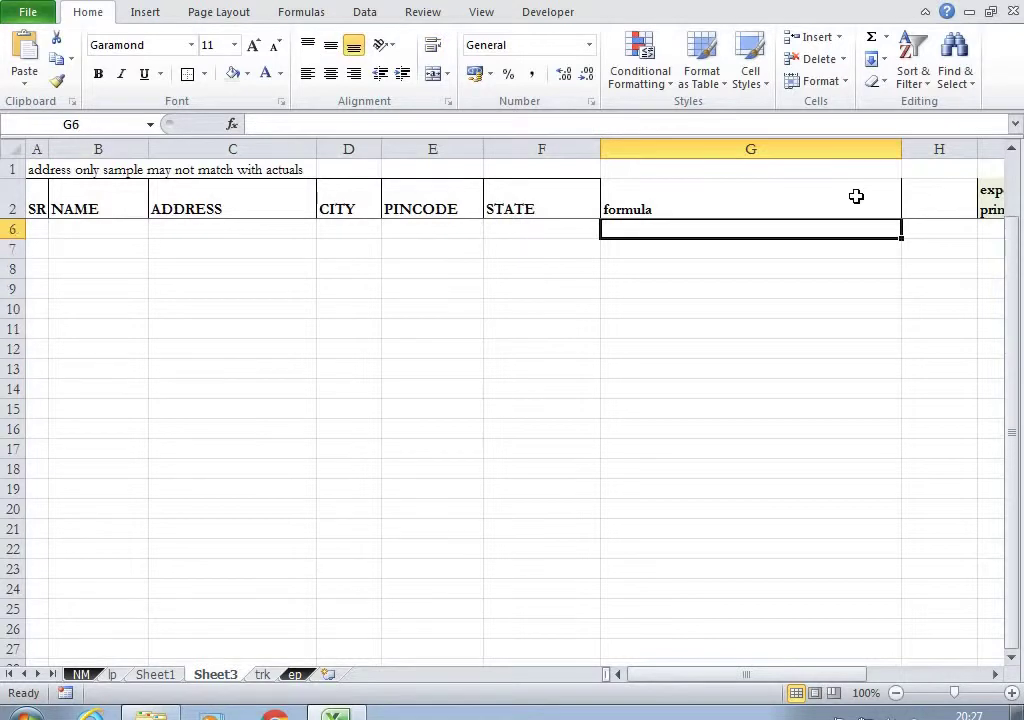
pyautogui.press('Down')
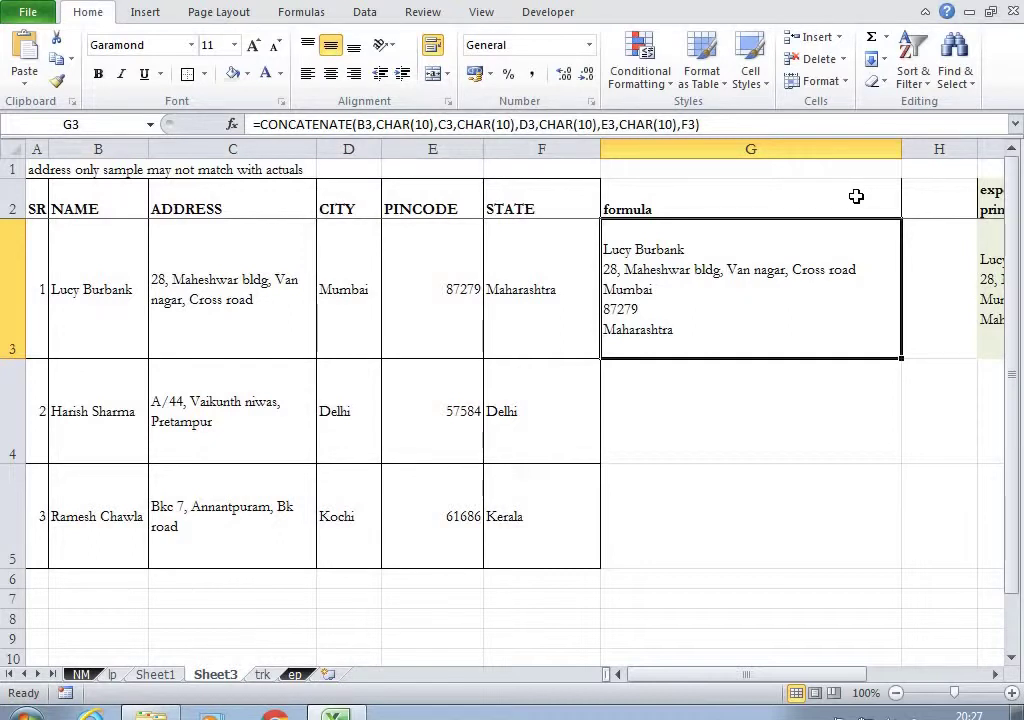
# Widen column G slightly and set the font colour of the CONCATENATE formula in H3 to Automatic.
pyautogui.moveTo(903, 150); pyautogui.dragTo(908, 152)
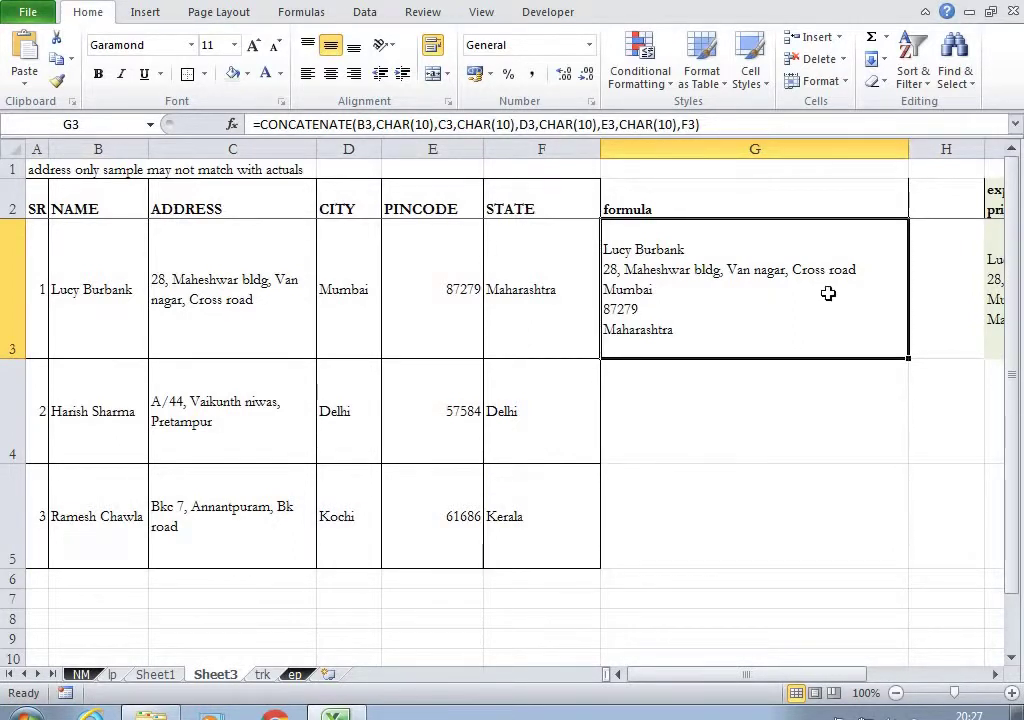
pyautogui.click(956, 293)
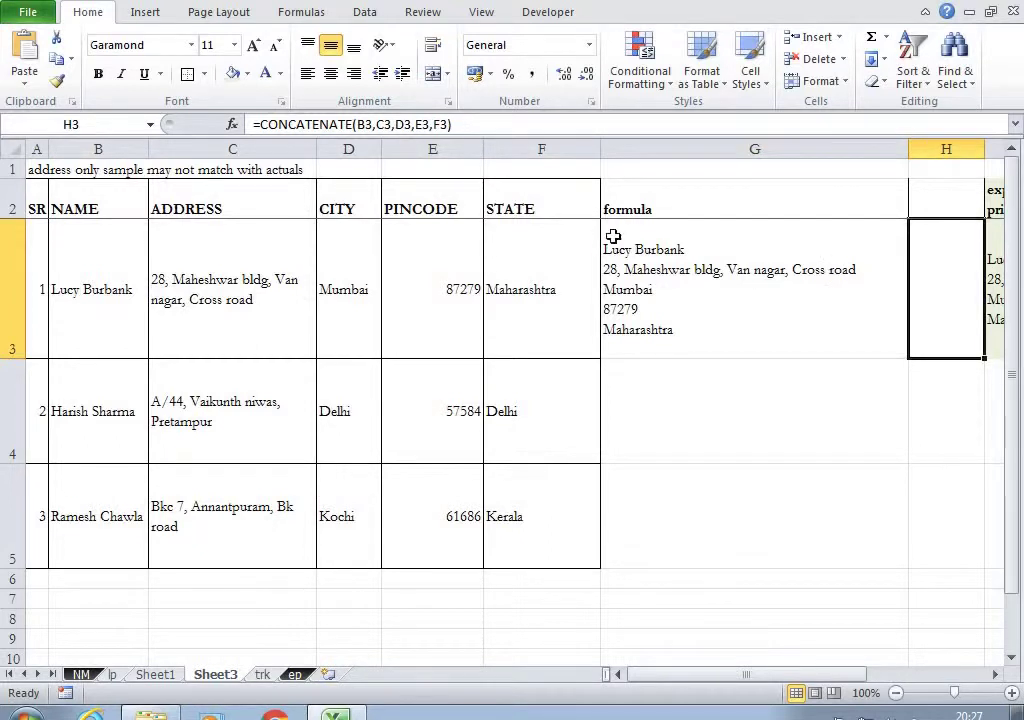
pyautogui.press('F2')
pyautogui.press('Escape')
pyautogui.click(280, 74)
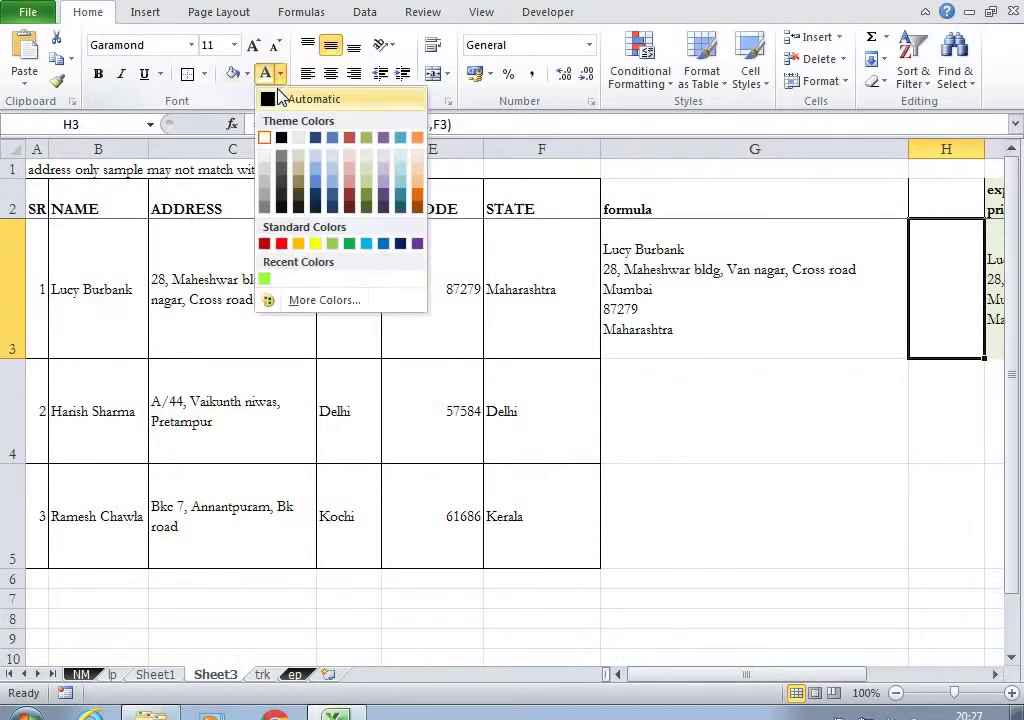
pyautogui.click(280, 98)
pyautogui.press('F2')
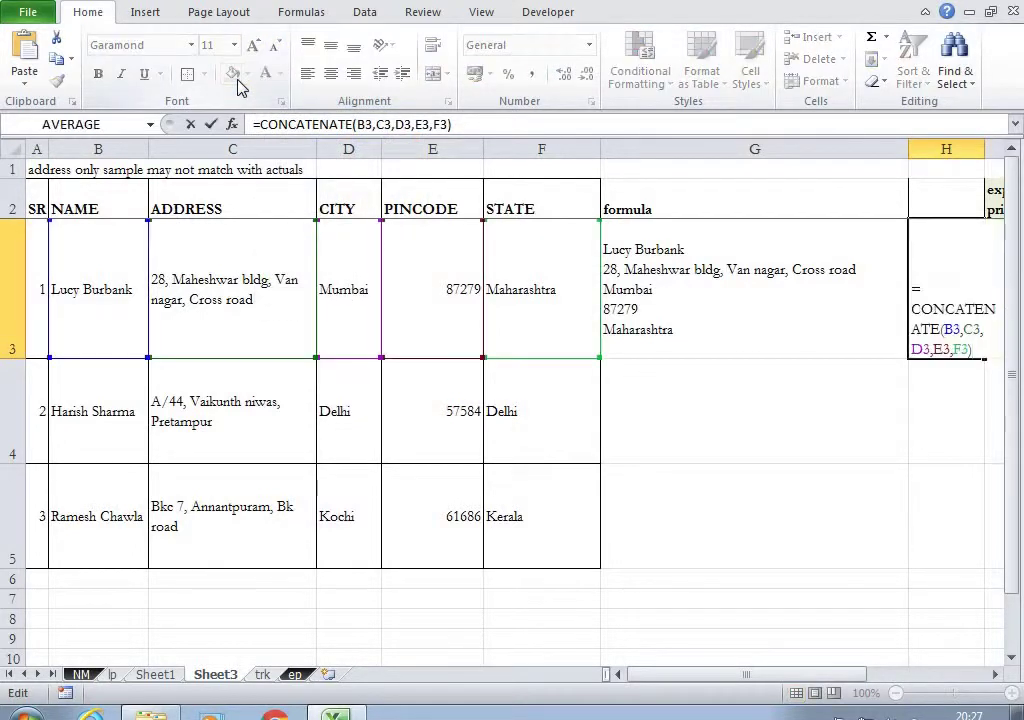
pyautogui.press('Escape')
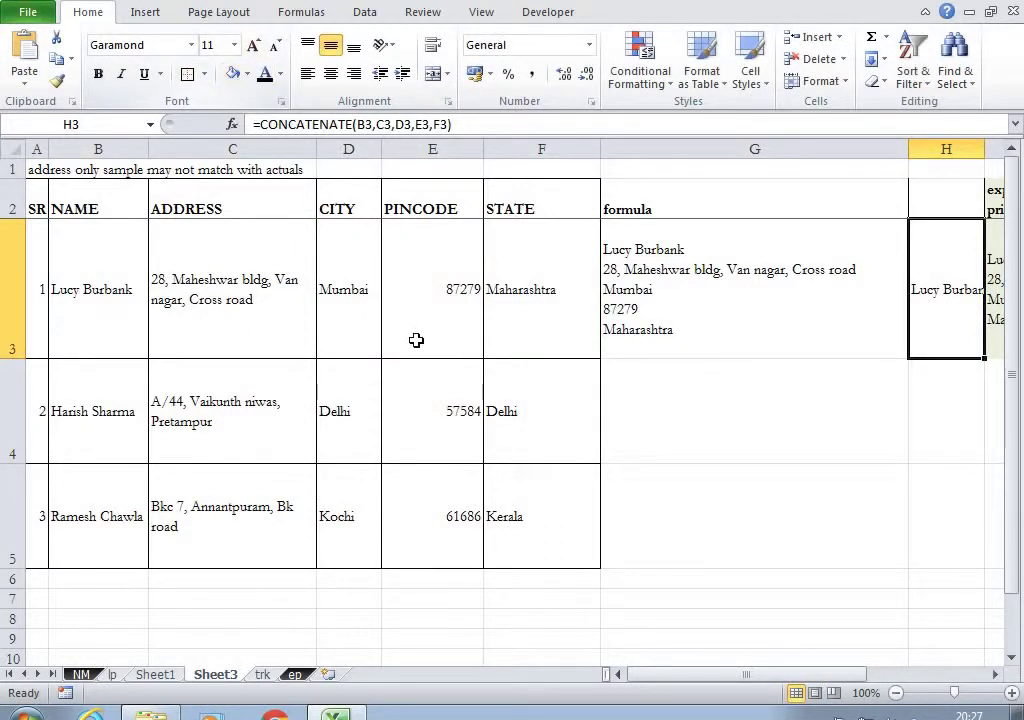
pyautogui.moveTo(826, 681); pyautogui.dragTo(947, 680)
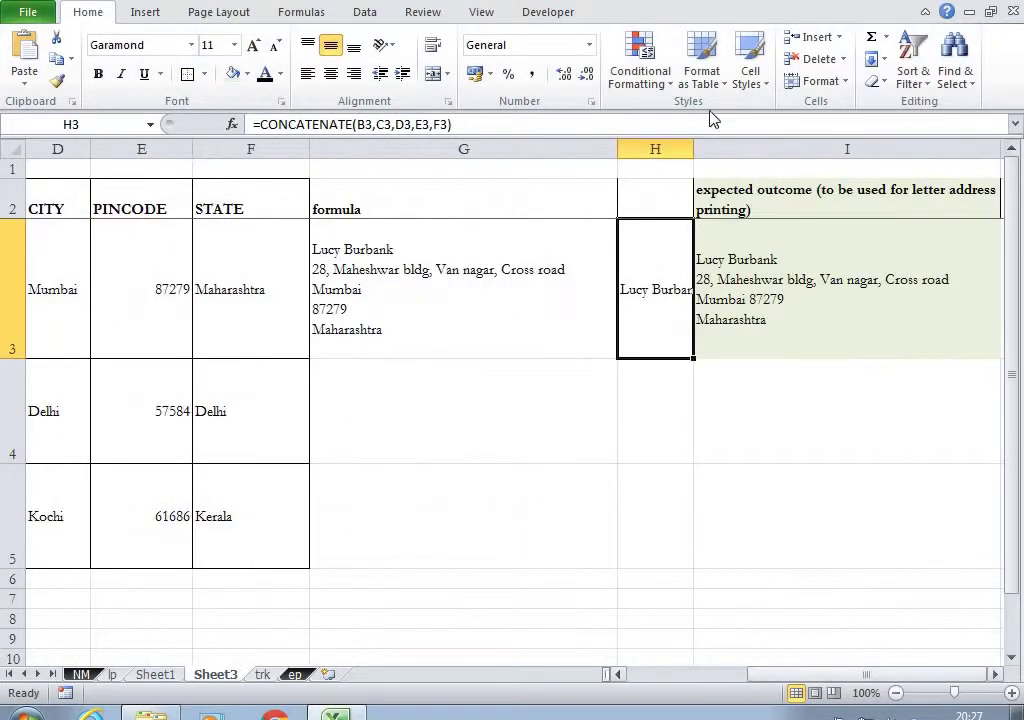
# Widen column H and turn on text wrapping for the CONCATENATE formula in H3.
pyautogui.moveTo(697, 148); pyautogui.dragTo(975, 170)
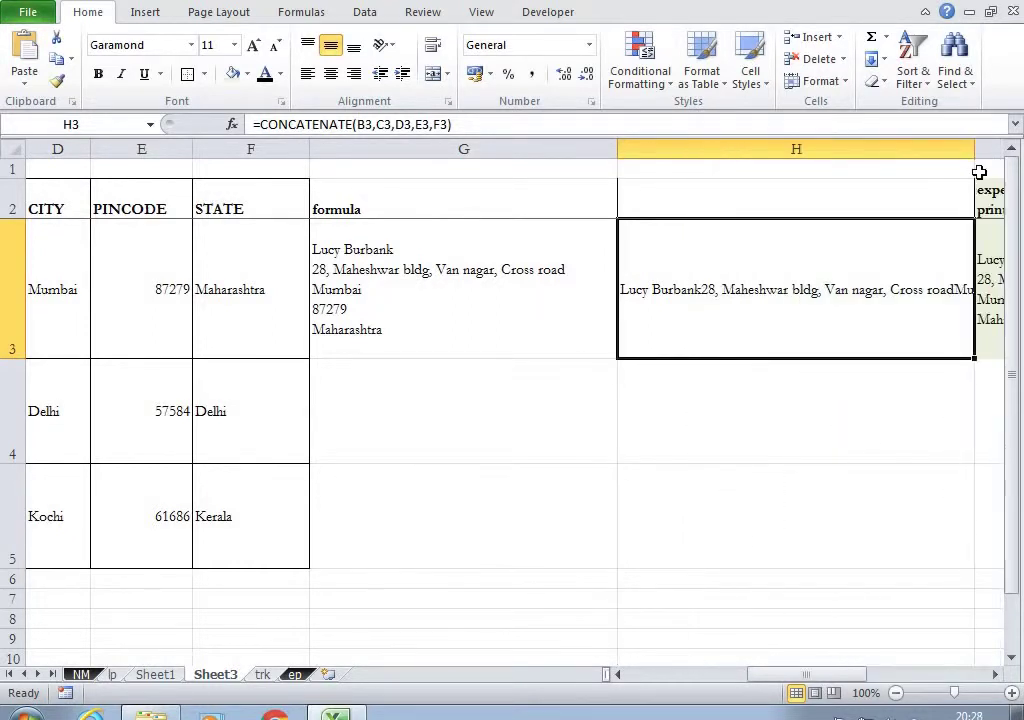
pyautogui.click(436, 45)
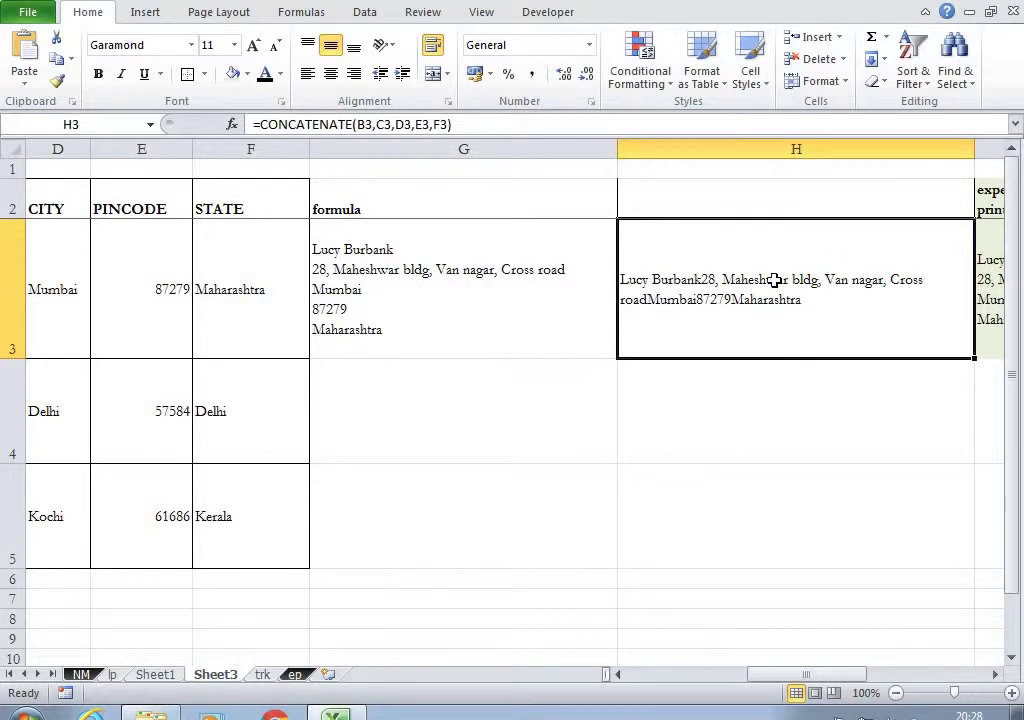
pyautogui.moveTo(974, 148); pyautogui.dragTo(950, 148)
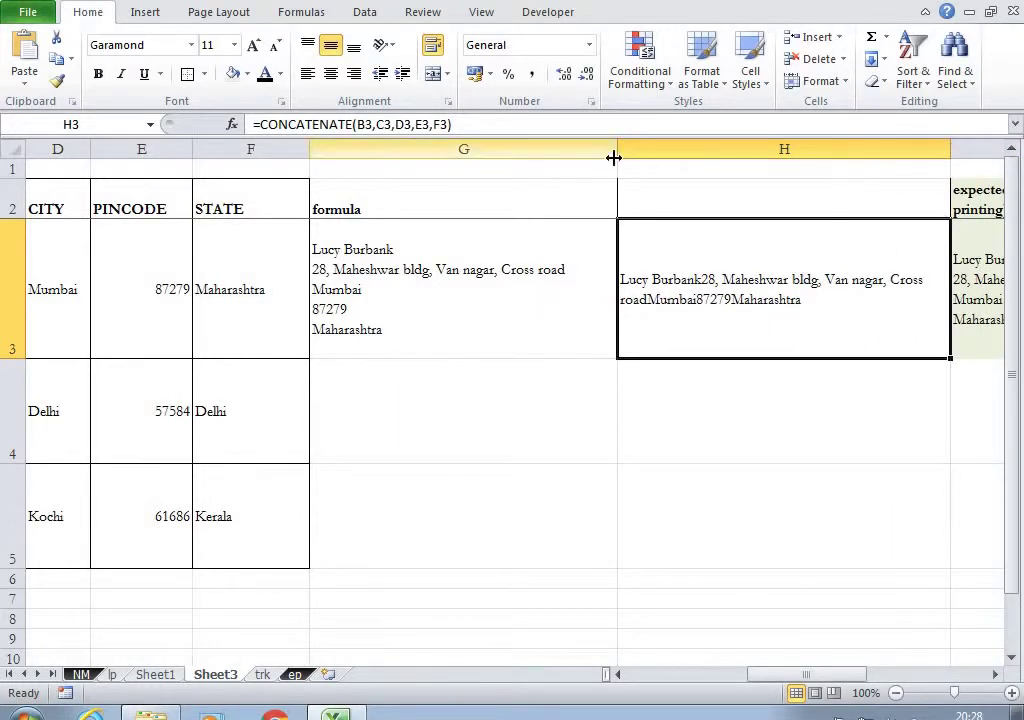
# Narrow column G to test how the G3 address wraps, and widen it until the street address fits on one line.
pyautogui.moveTo(617, 148); pyautogui.dragTo(524, 152)
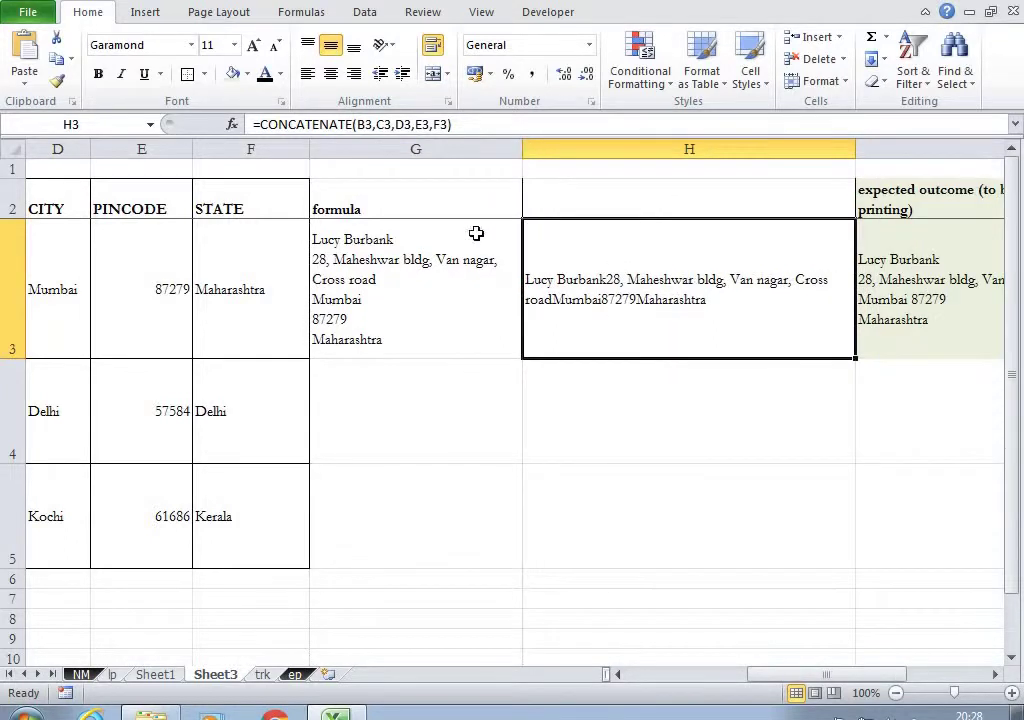
pyautogui.click(382, 272)
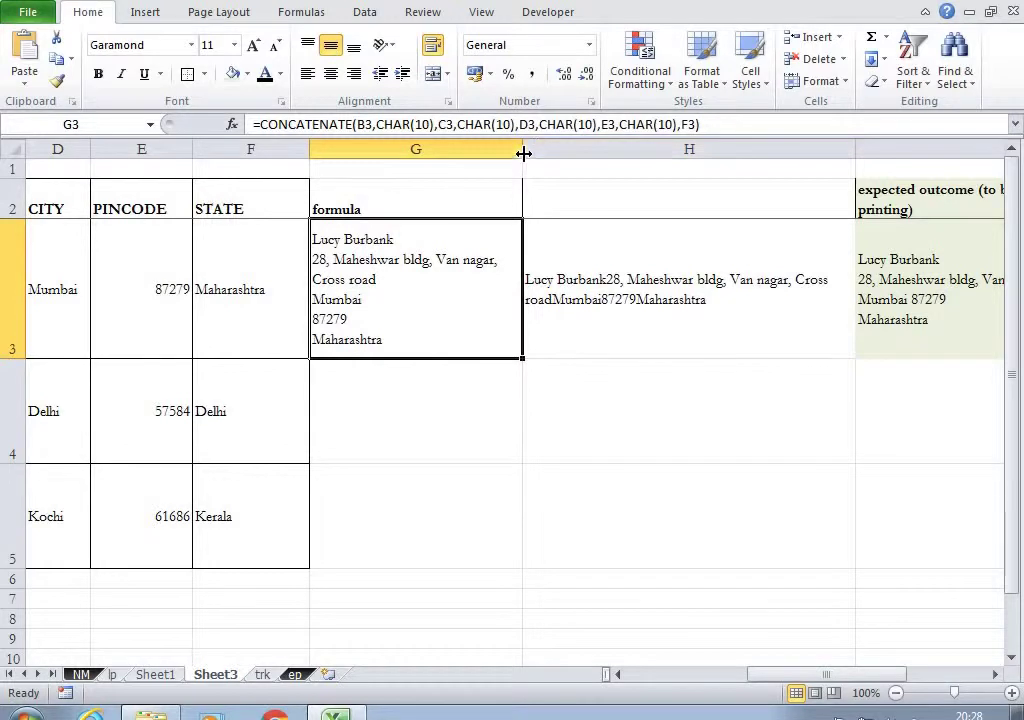
pyautogui.moveTo(523, 153); pyautogui.dragTo(663, 151)
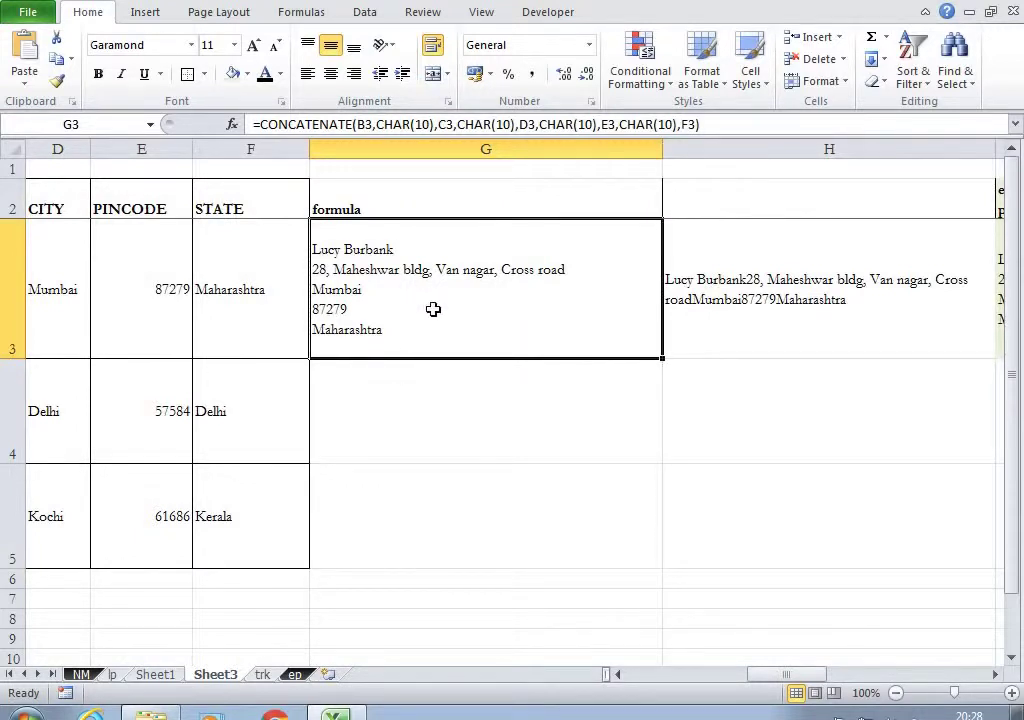
# Compare the CHAR(10) formula and its result in G3 with the plain CONCATENATE formula in H3.
pyautogui.click(772, 298)
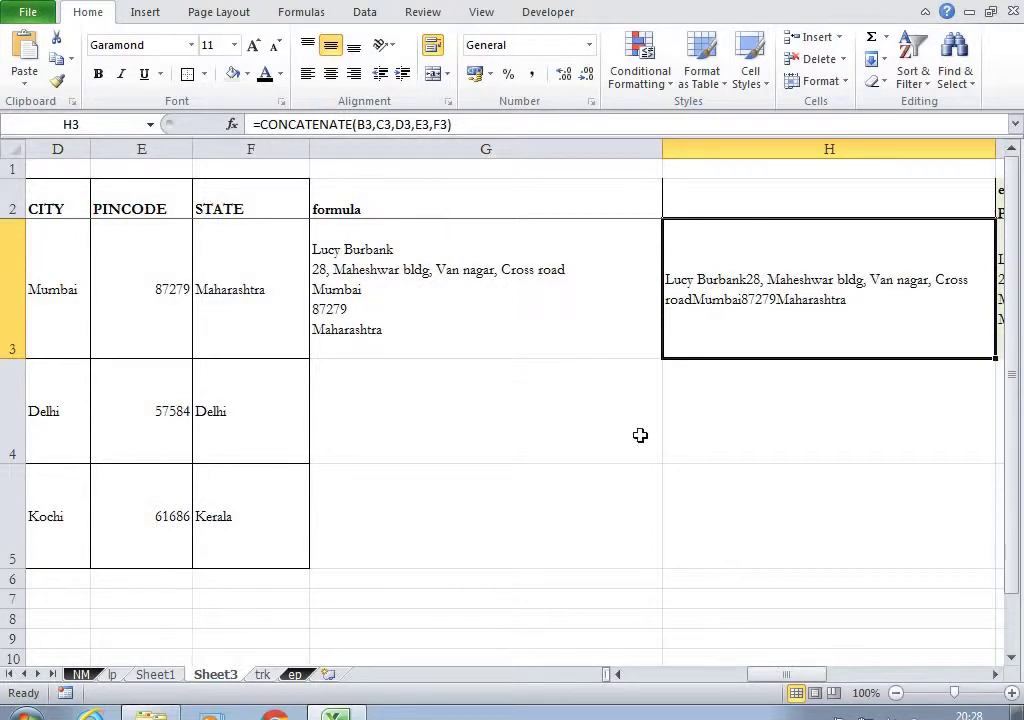
pyautogui.click(498, 329)
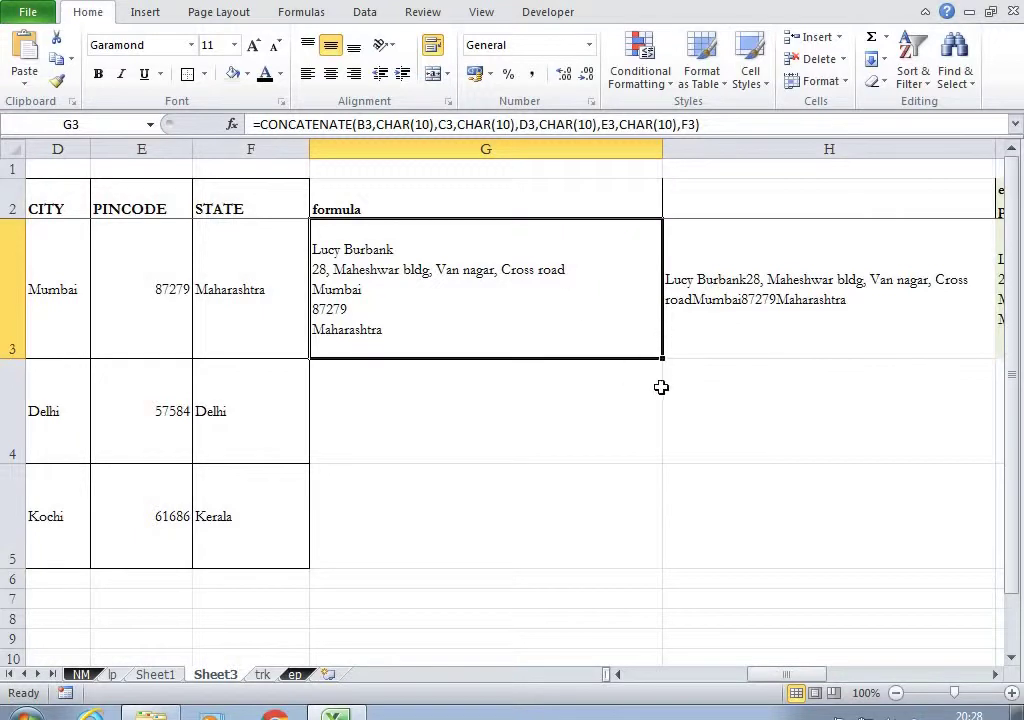
pyautogui.click(748, 303)
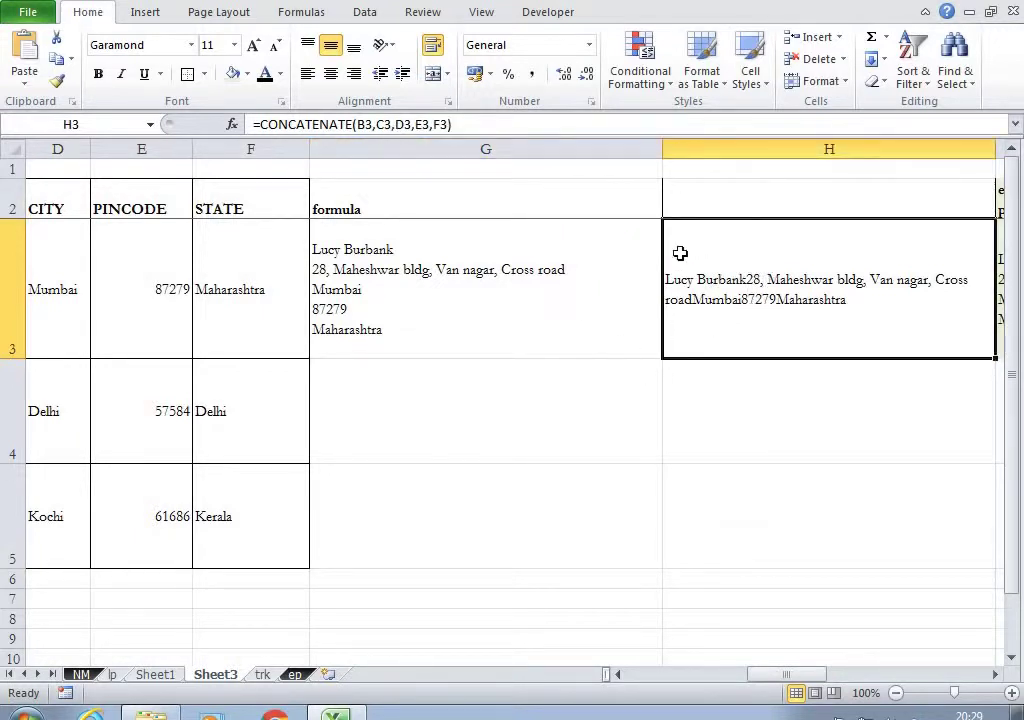
pyautogui.press('Left')
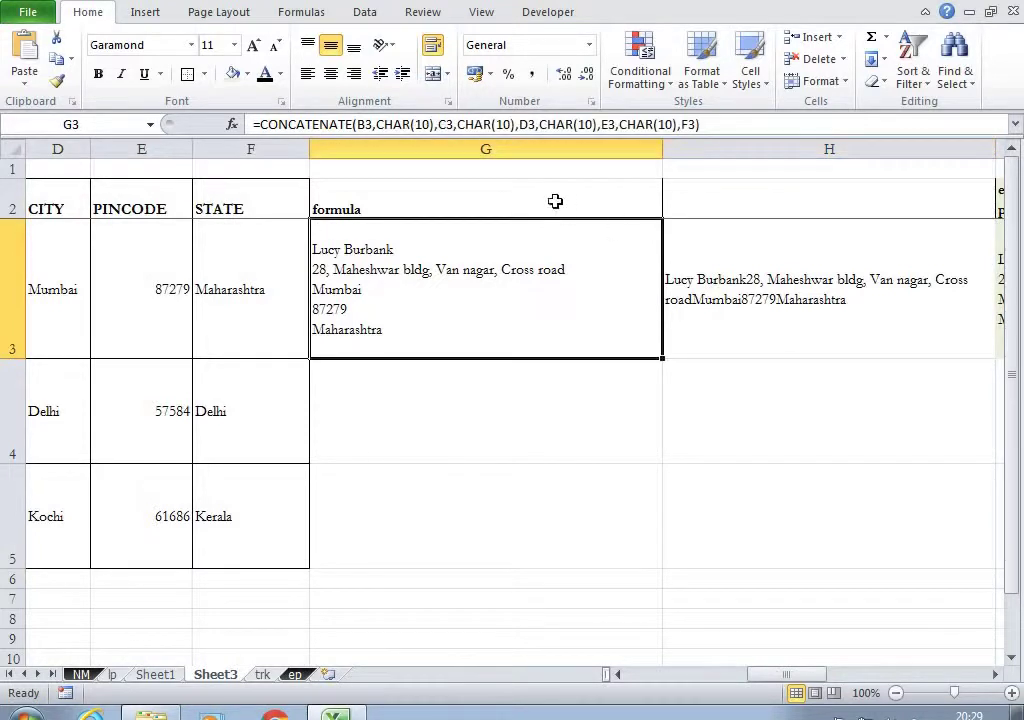
pyautogui.press('Right')
pyautogui.press('Left')
pyautogui.press('Right')
# Fill the CONCATENATE formula with CHAR(10) from G3 down through G5.
pyautogui.press('Left')
pyautogui.moveTo(663, 360); pyautogui.dragTo(650, 562)
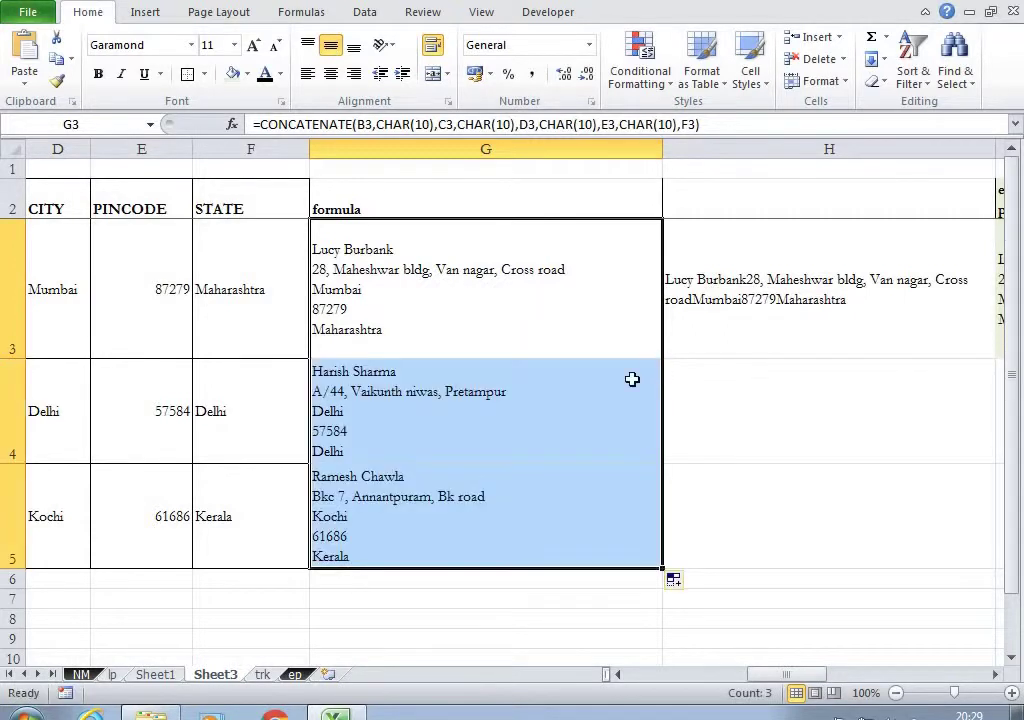
# Examine the source fields in row 4 against the combined multi-line address in G4.
pyautogui.click(544, 398)
pyautogui.press('Left')
pyautogui.press('Left')
pyautogui.press('Left')
pyautogui.press('Left')
pyautogui.press('Left')
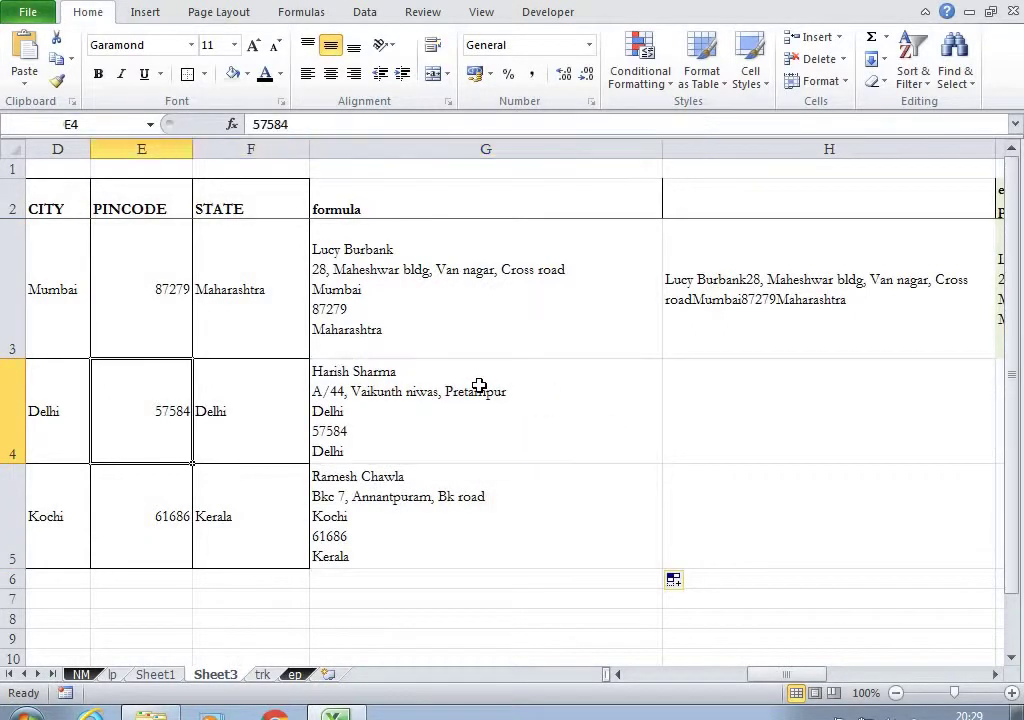
pyautogui.press('Right')
pyautogui.press('Right')
pyautogui.press('Right')
pyautogui.press('Right')
pyautogui.press('Left')
pyautogui.press('Left')
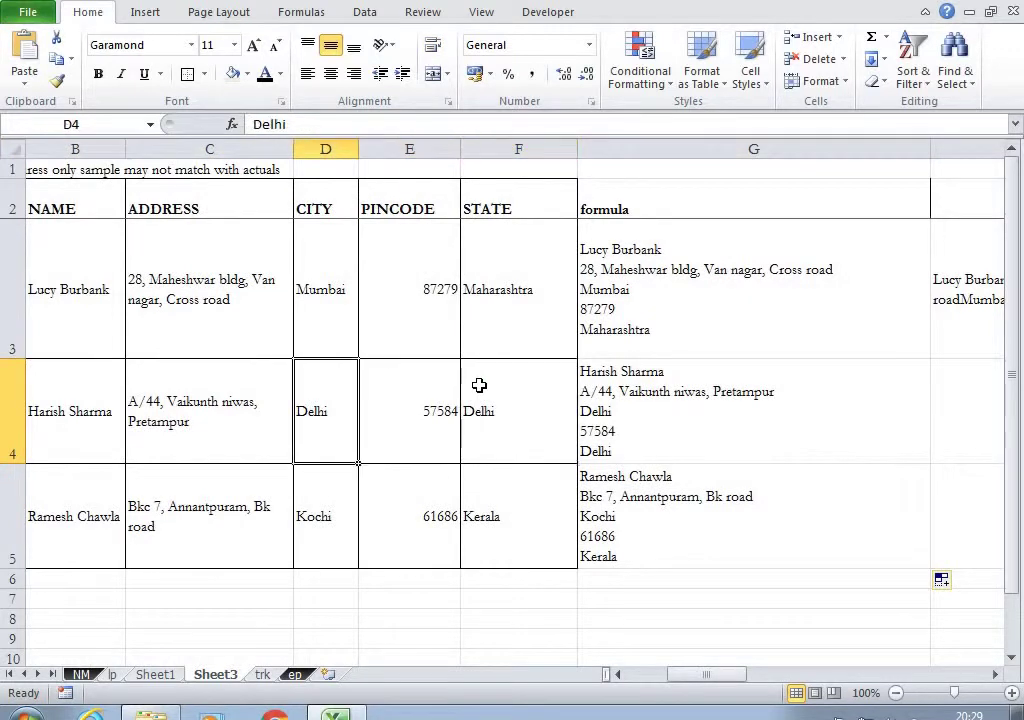
pyautogui.press('Right')
pyautogui.press('Right')
pyautogui.press('Right')
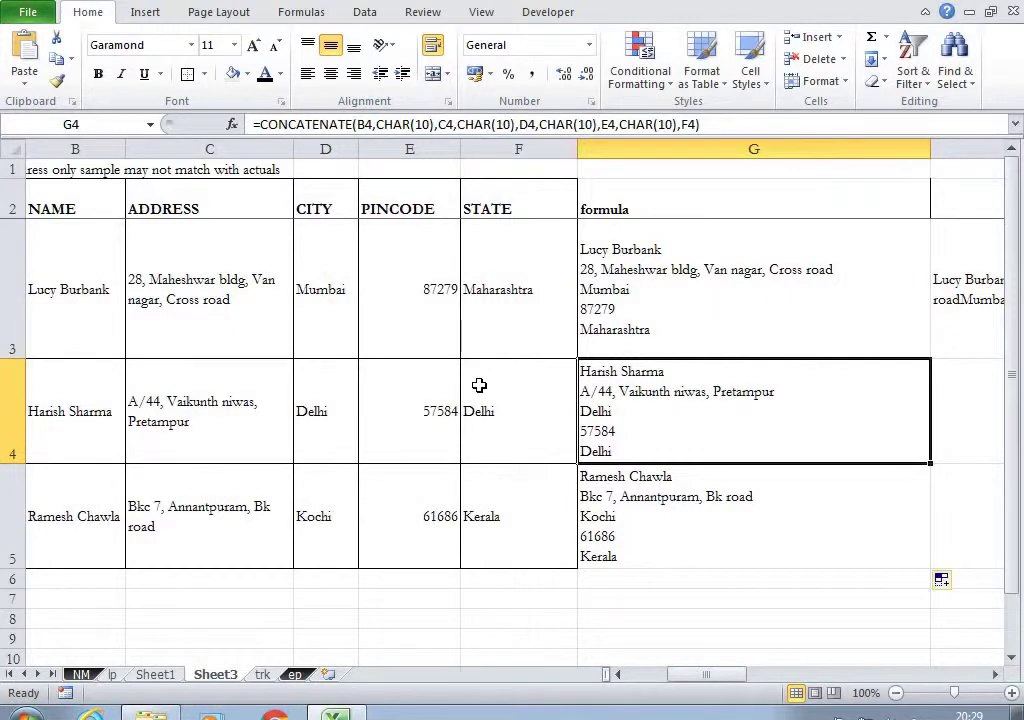
# Cut the G3 formula, paste it into header cell G2, and undo the move.
pyautogui.press('Up')
pyautogui.press('Up')
pyautogui.press('Down')
pyautogui.hotkey('ctrl', 'c')
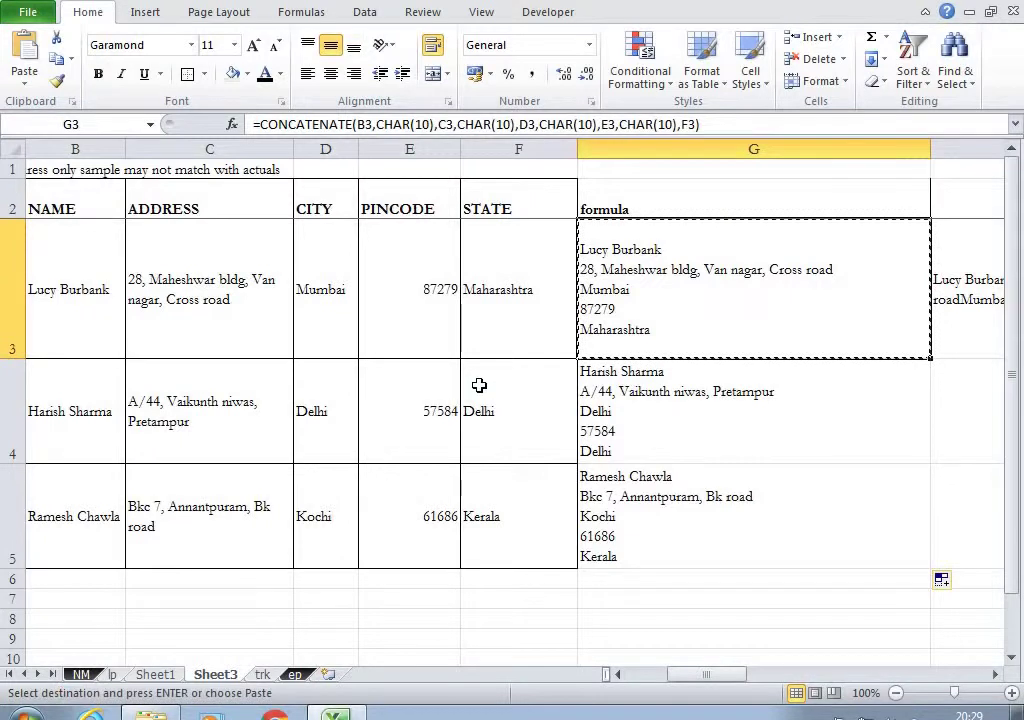
pyautogui.press('Up')
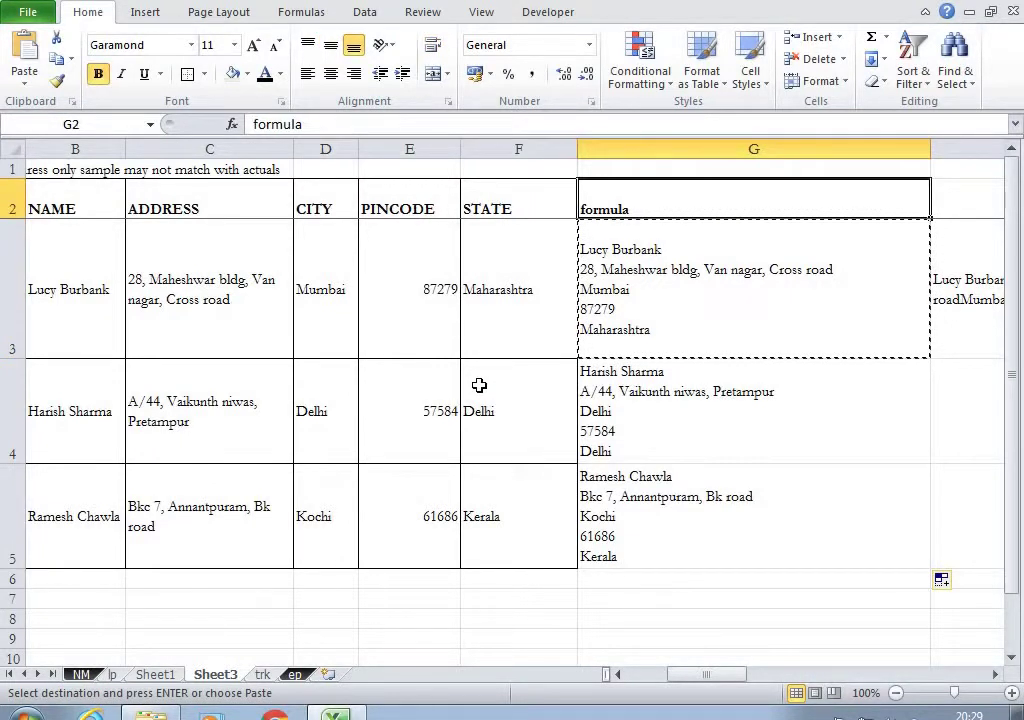
pyautogui.hotkey('ctrl', 'v')
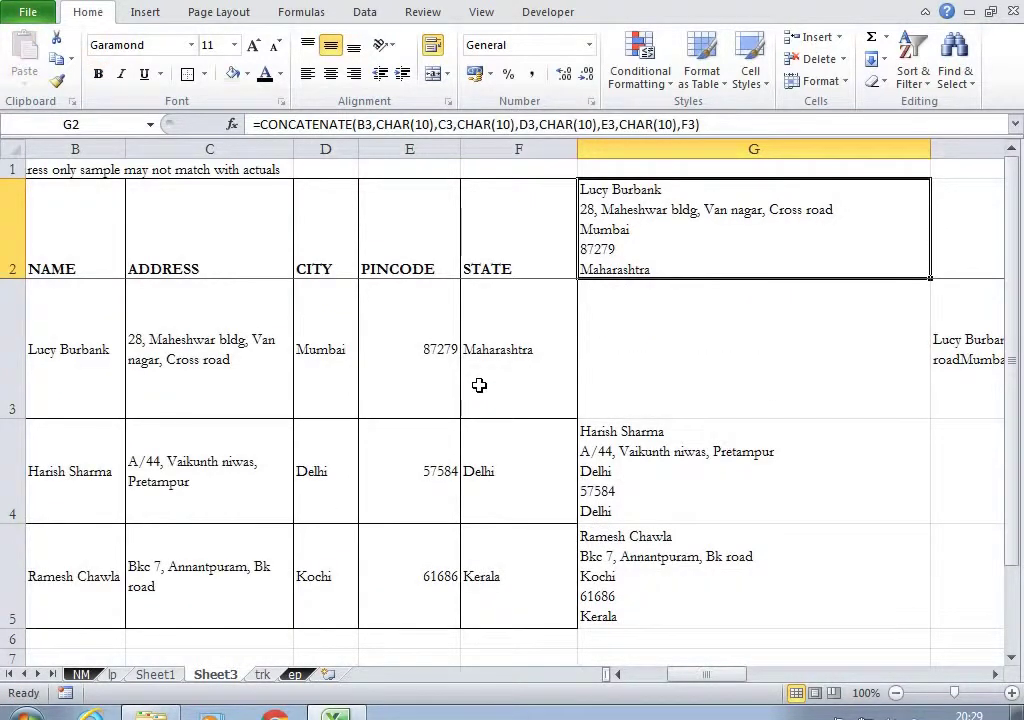
pyautogui.hotkey('ctrl', 'z')
pyautogui.press('Escape')
# Copy the G3 formula into header cell G2 so it combines the row 2 column headings, and check the neighbouring cell references.
pyautogui.press('Down')
pyautogui.hotkey('shift', 'F10')
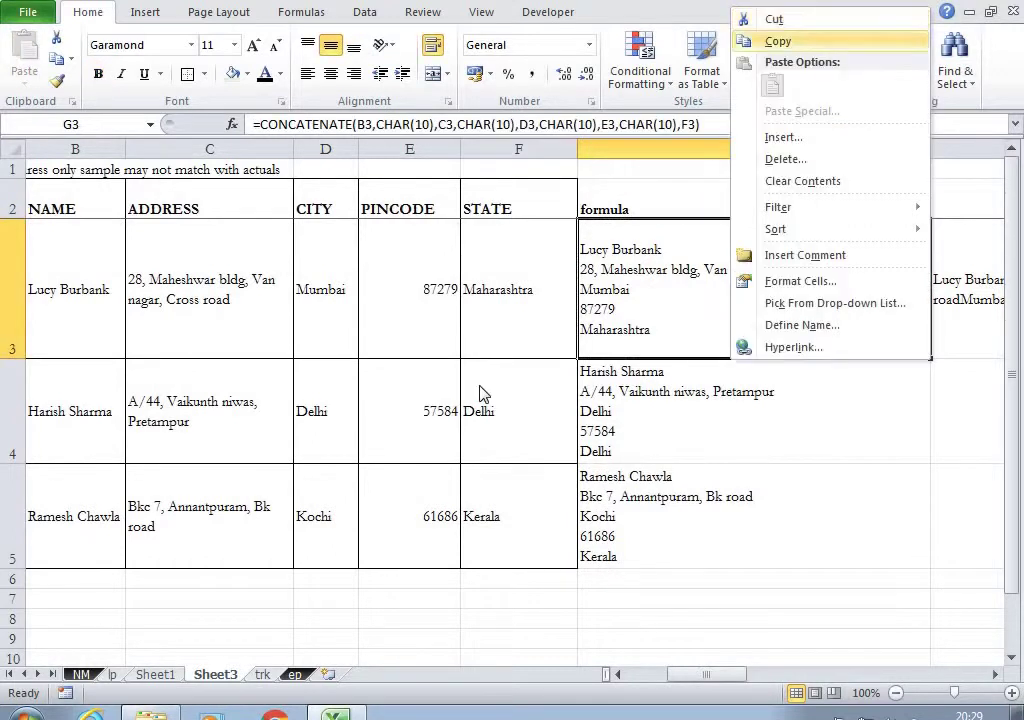
pyautogui.press('Return')
pyautogui.press('Up')
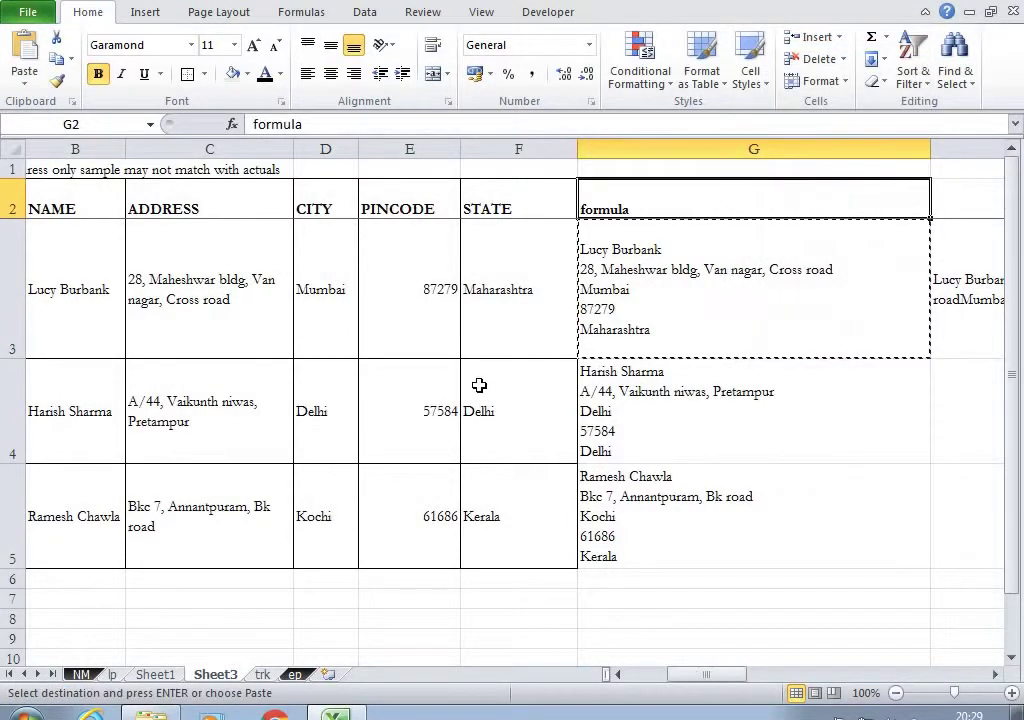
pyautogui.press('Return')
pyautogui.press('Left')
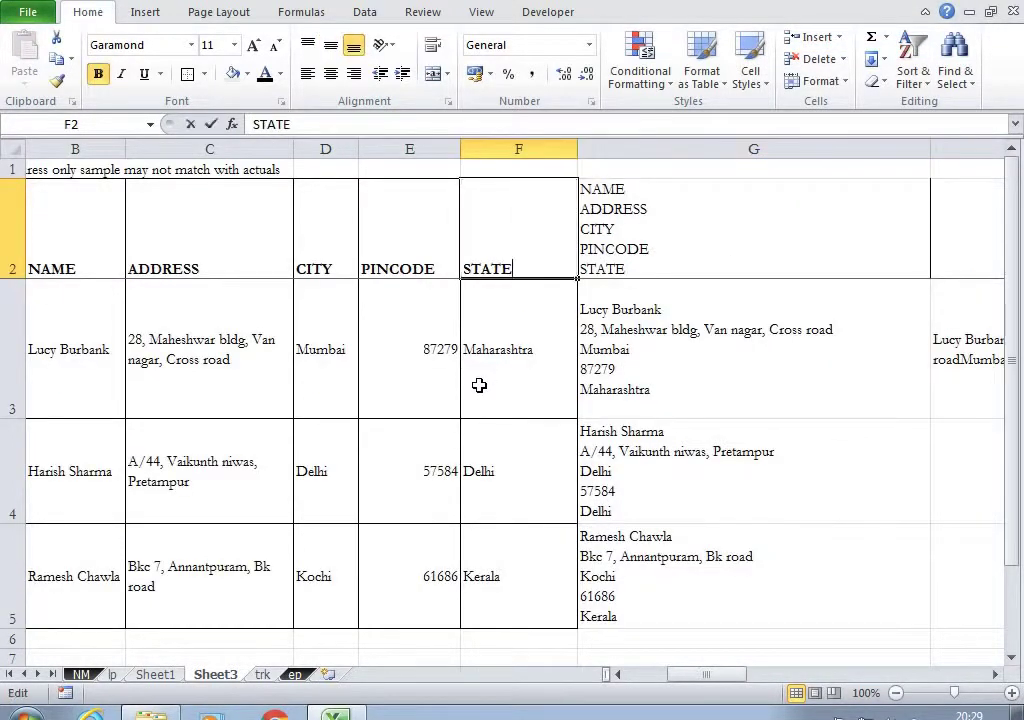
pyautogui.press('Right')
pyautogui.press('F2')
pyautogui.press('Escape')
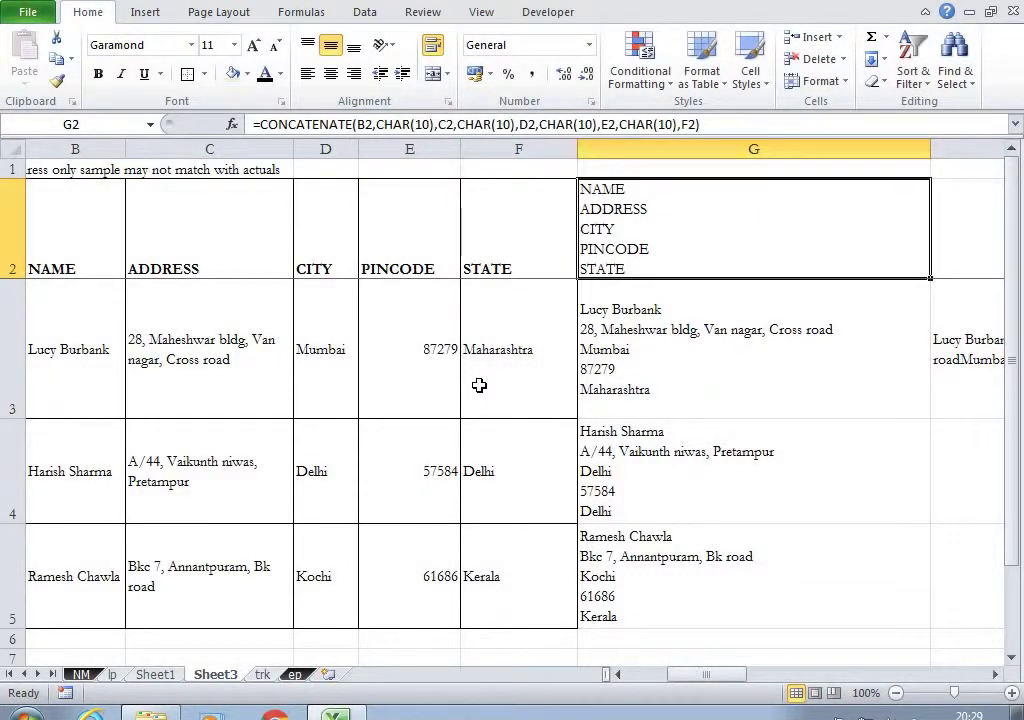
# Cut the plain CONCATENATE formula from H3, paste it into H2, and undo the move.
pyautogui.press('Down')
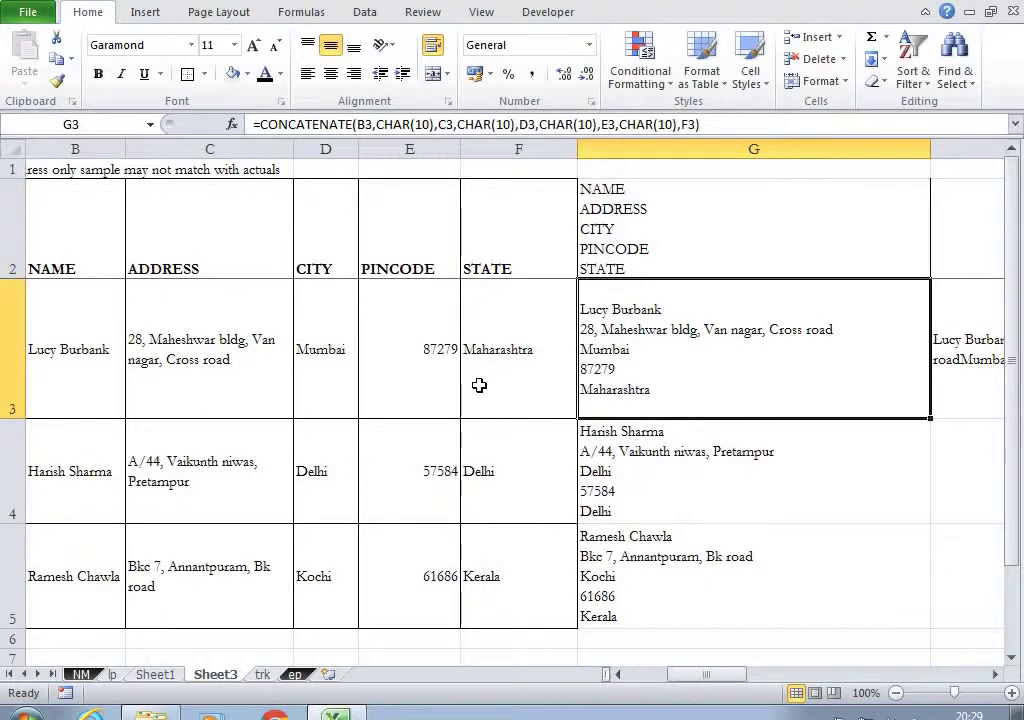
pyautogui.press('Right')
pyautogui.hotkey('ctrl', 'c')
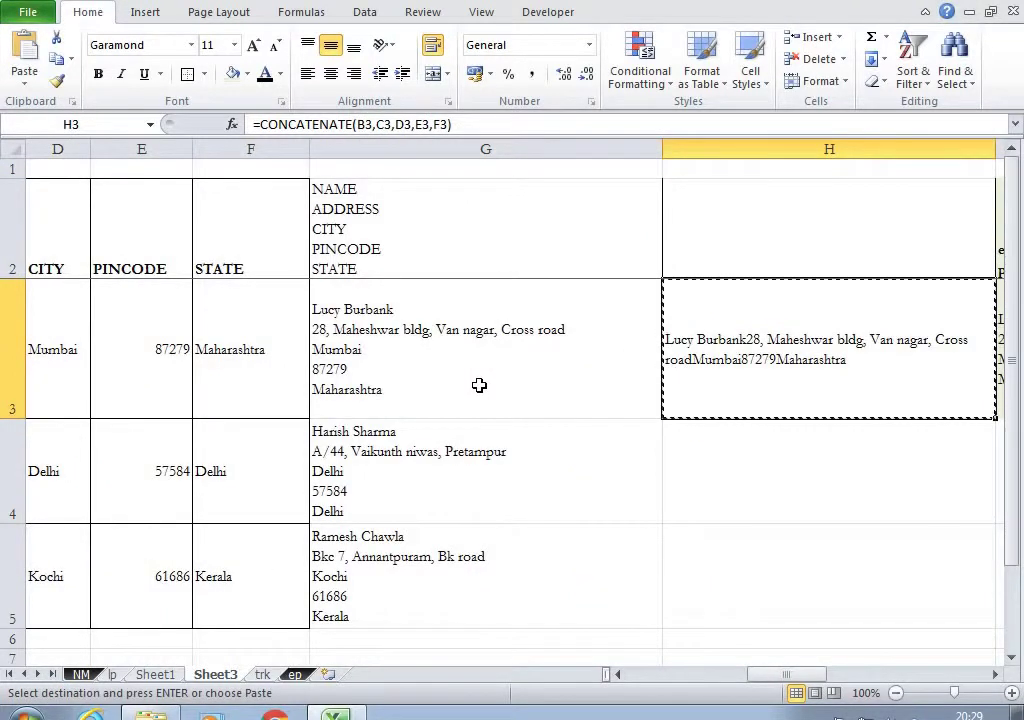
pyautogui.press('Up')
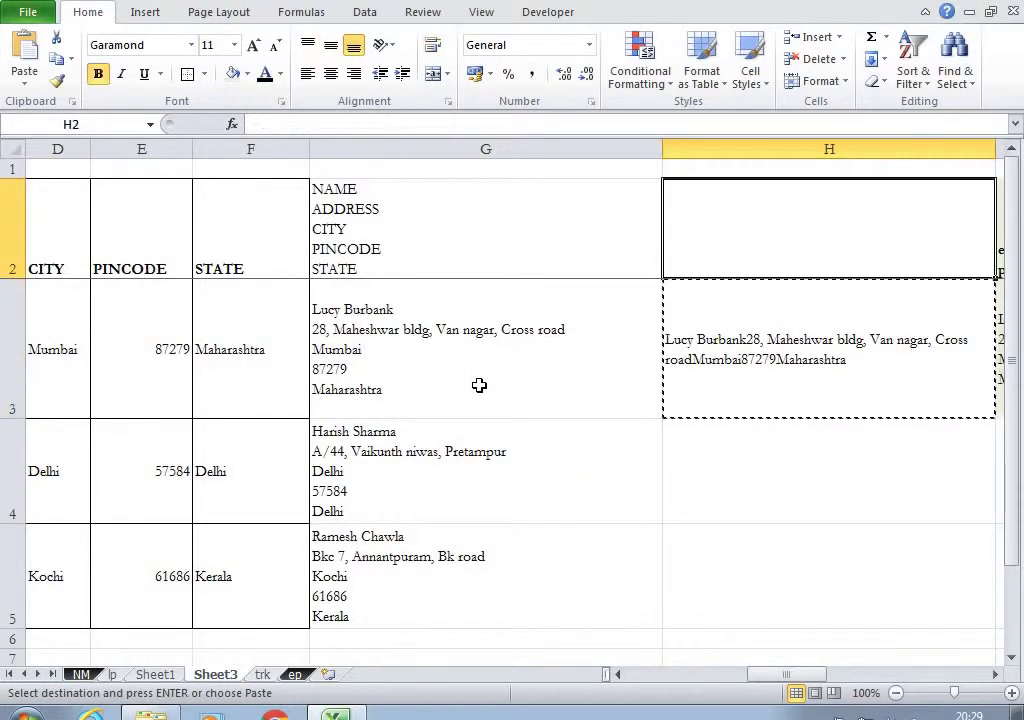
pyautogui.rightClick(757, 243)
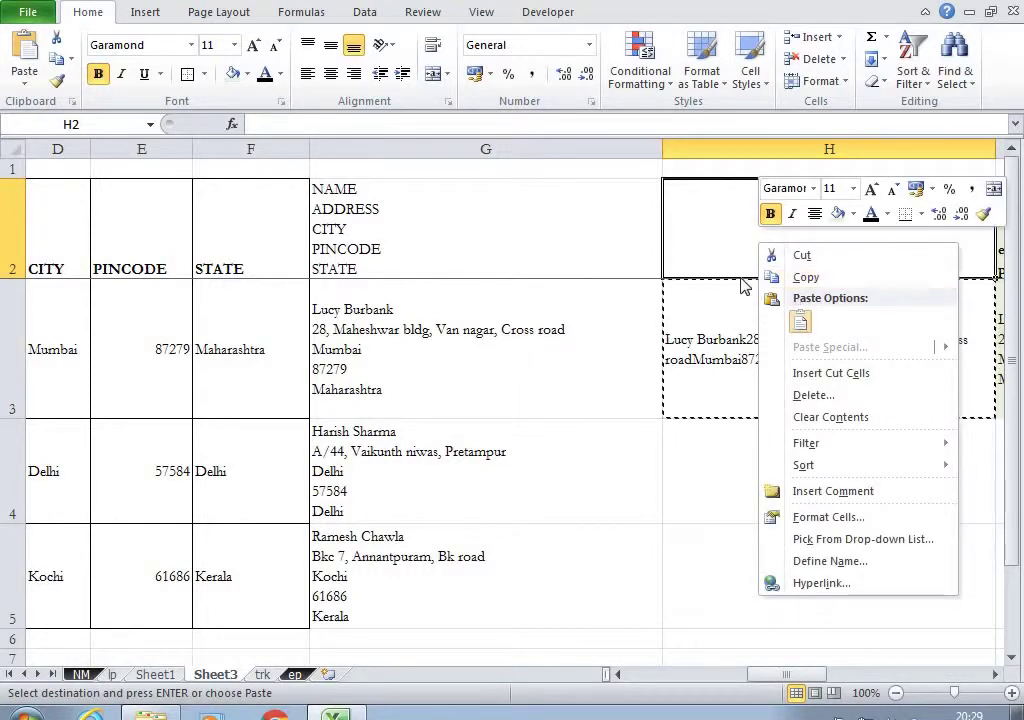
pyautogui.click(800, 321)
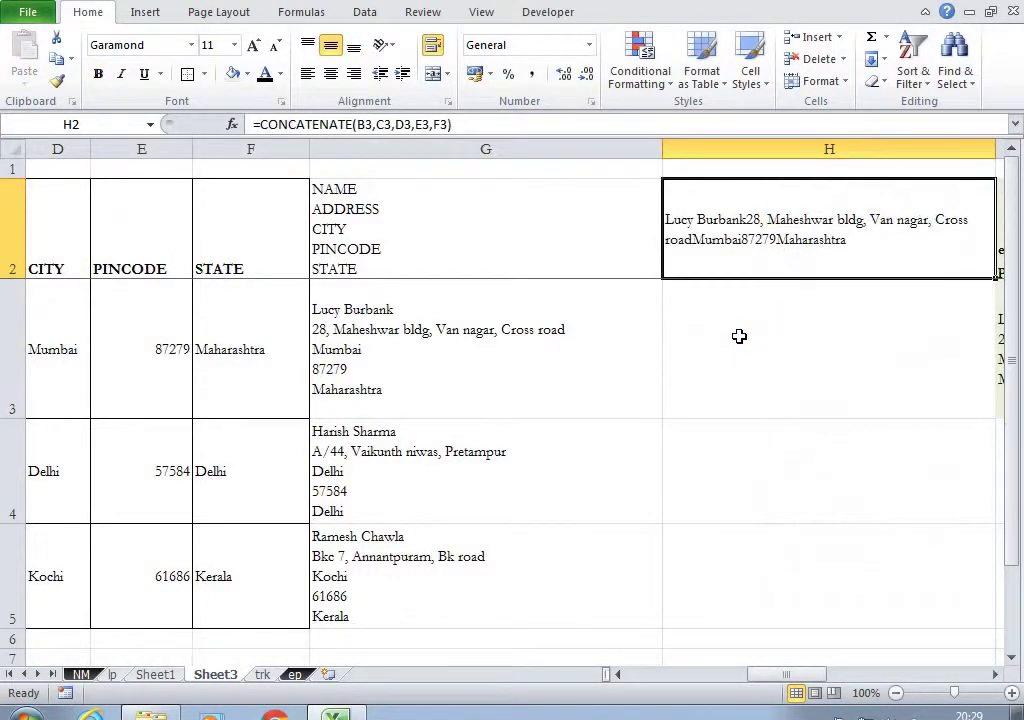
pyautogui.hotkey('ctrl', 'z')
# Copy the plain CONCATENATE formula from H3 and paste it into H2 as formulas only.
pyautogui.rightClick(748, 416)
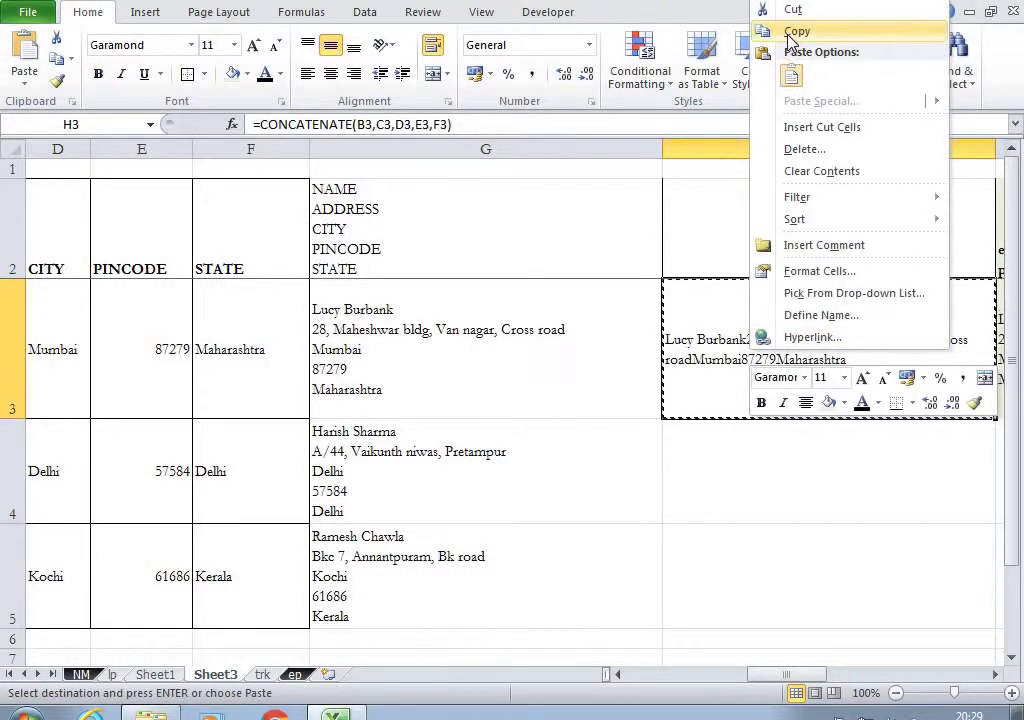
pyautogui.click(754, 183)
pyautogui.click(741, 213)
pyautogui.rightClick(741, 213)
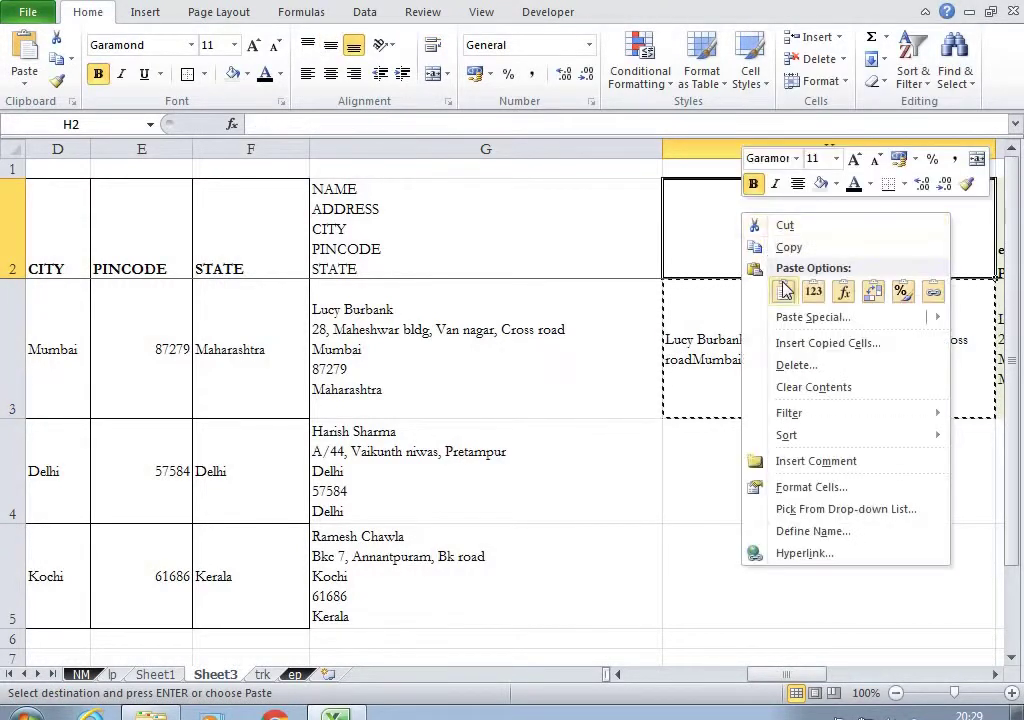
pyautogui.click(843, 291)
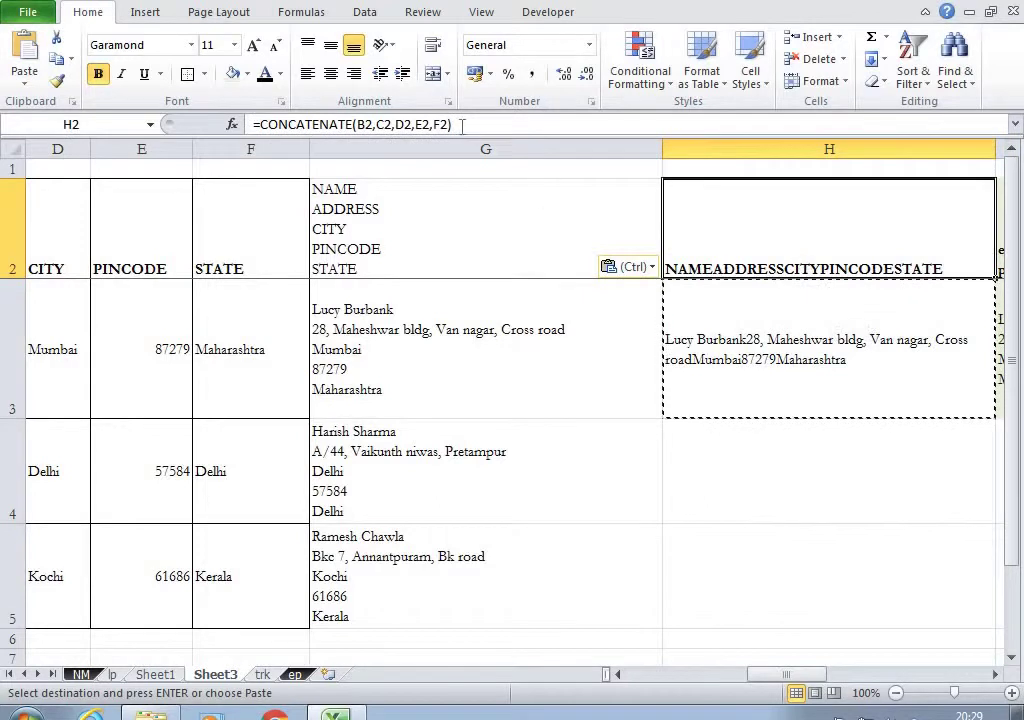
# Turn on text wrapping for H2 and narrow column H so the joined headings wrap.
pyautogui.click(432, 45)
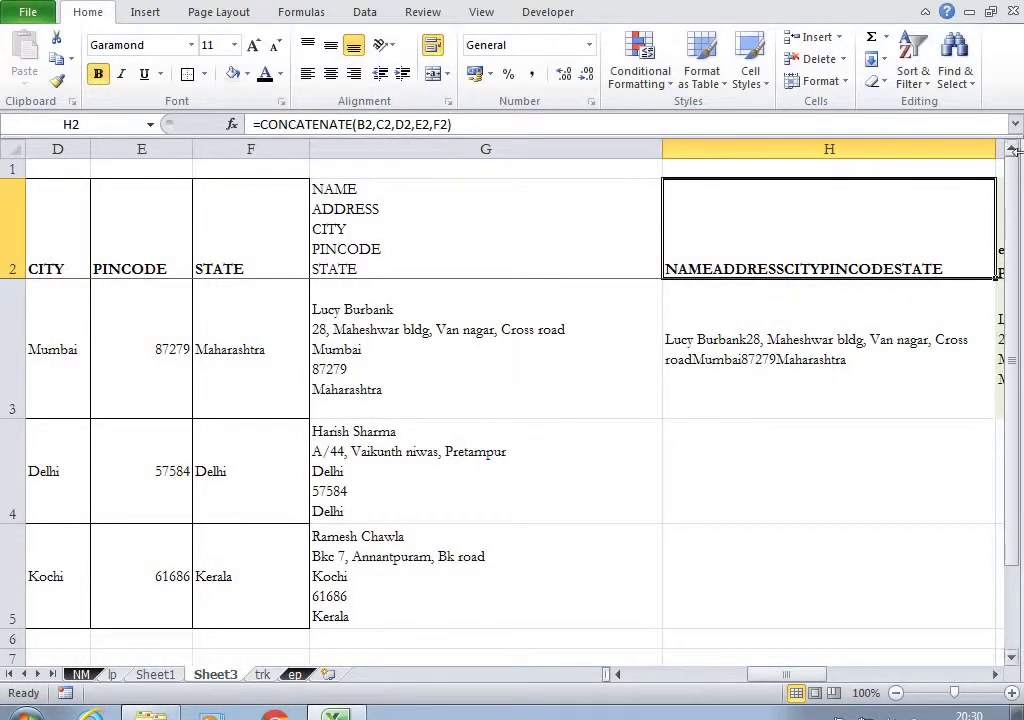
pyautogui.moveTo(987, 145); pyautogui.dragTo(910, 145)
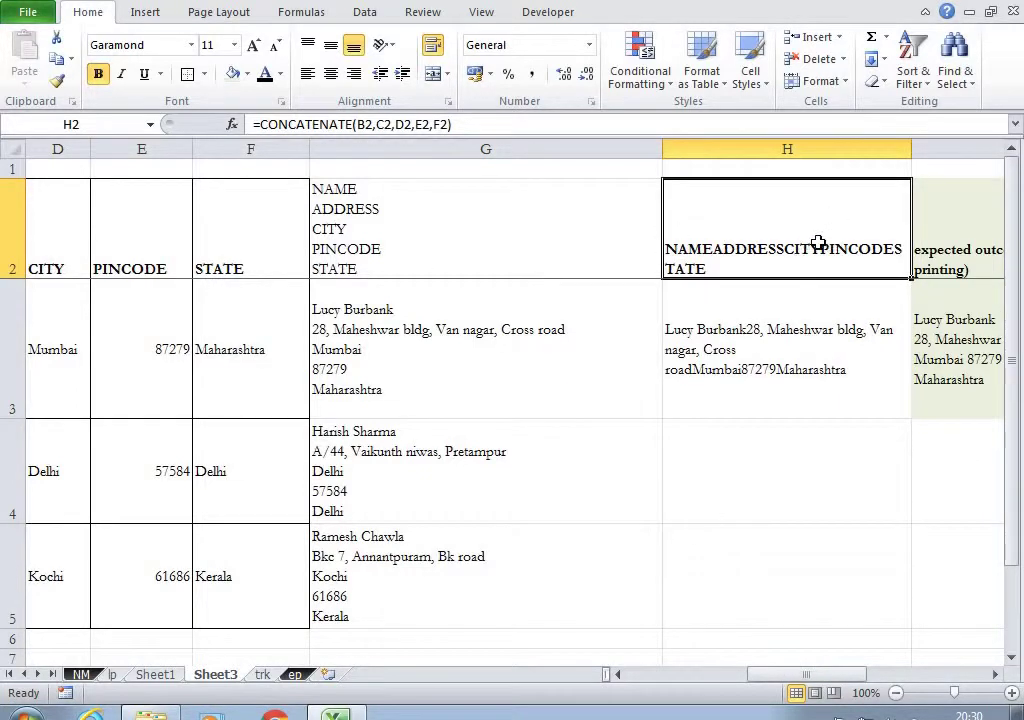
# Compare the CHAR(10) formulas in G2 and G3 with the plain CONCATENATE formula in H2.
pyautogui.click(492, 253)
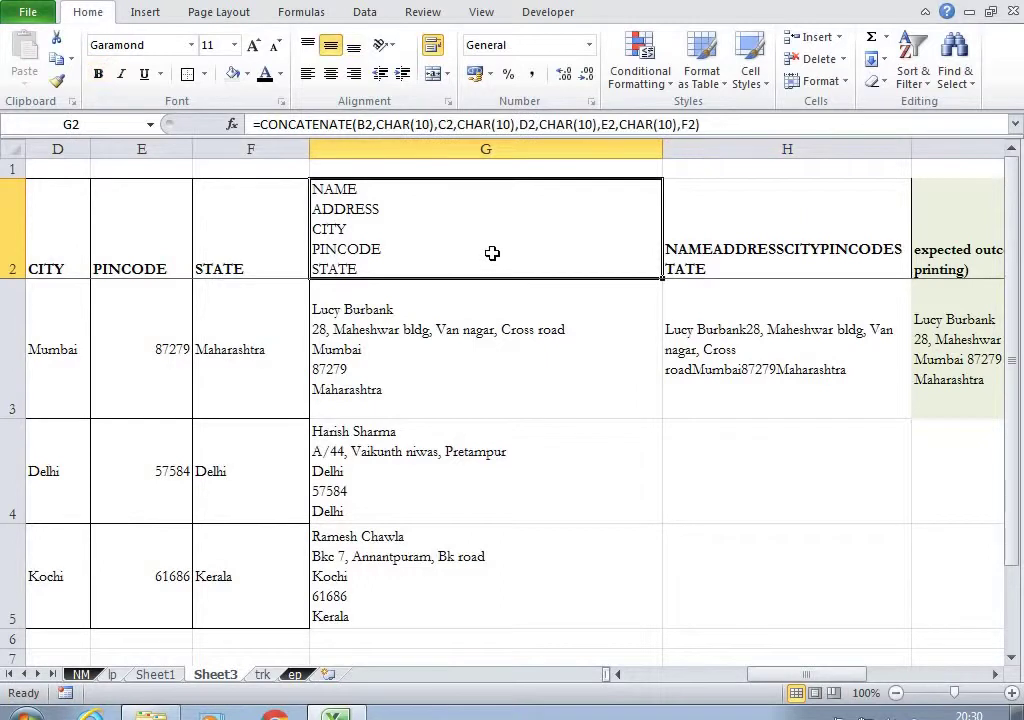
pyautogui.click(511, 311)
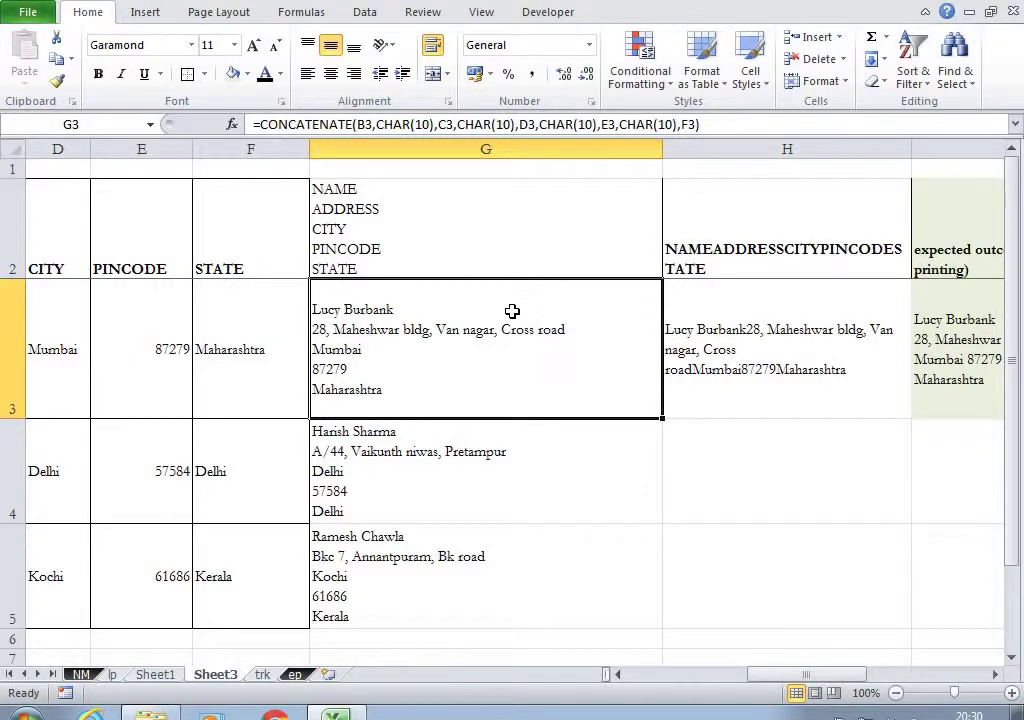
pyautogui.press('Right')
pyautogui.press('Up')
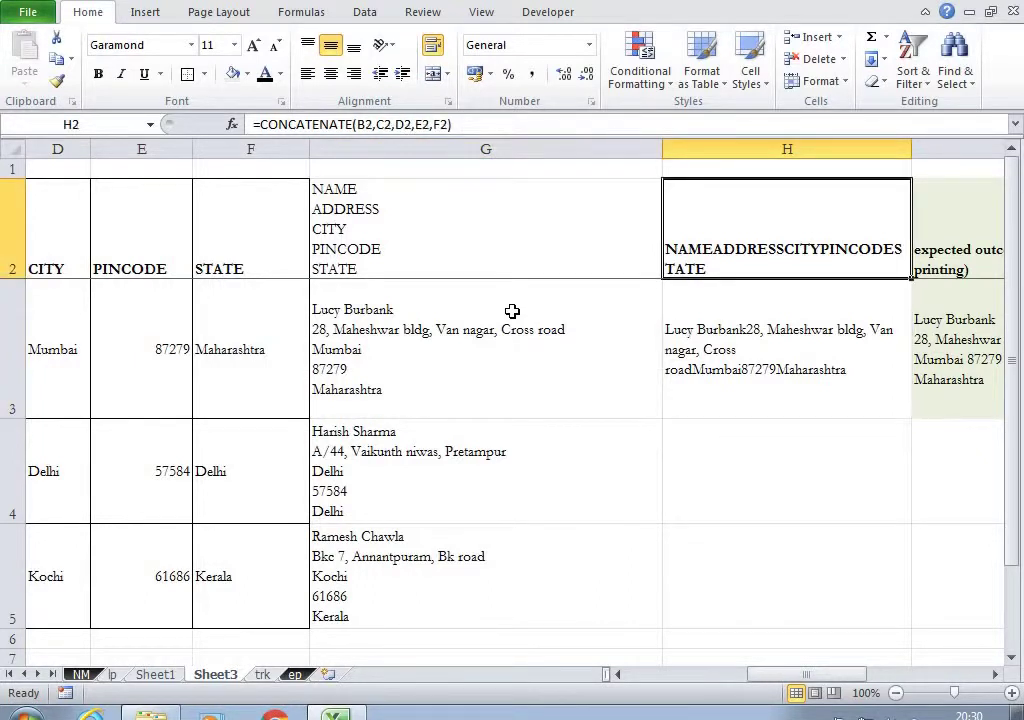
# Clear the plain CONCATENATE formulas from H2 and H3.
pyautogui.hotkey('ctrl', 'space')
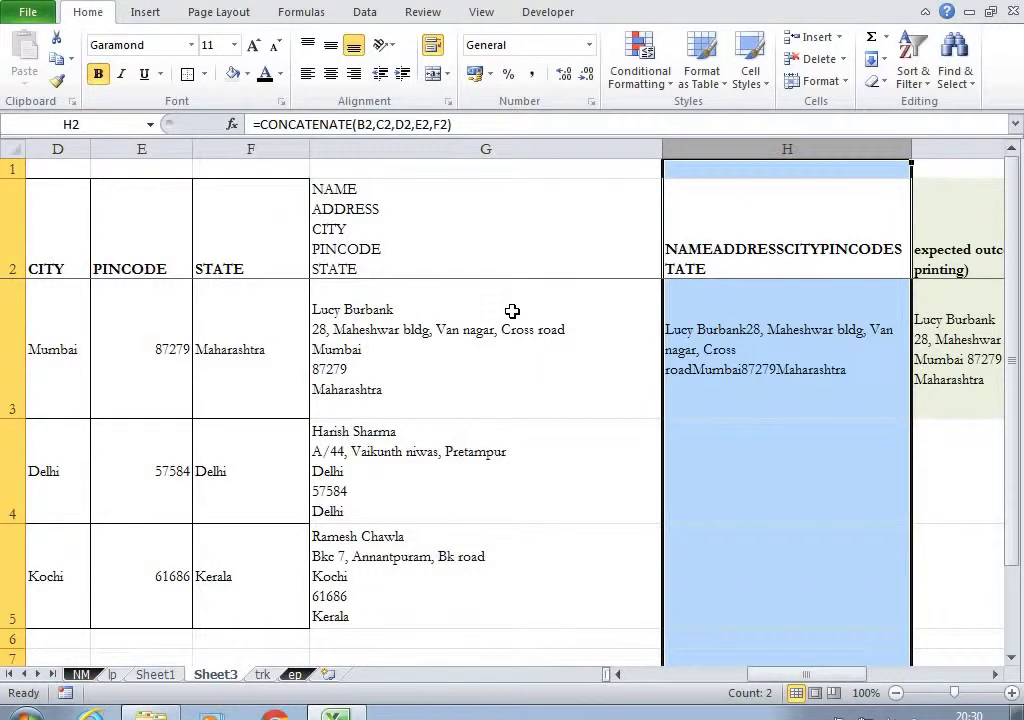
pyautogui.press('Left')
pyautogui.press('Right')
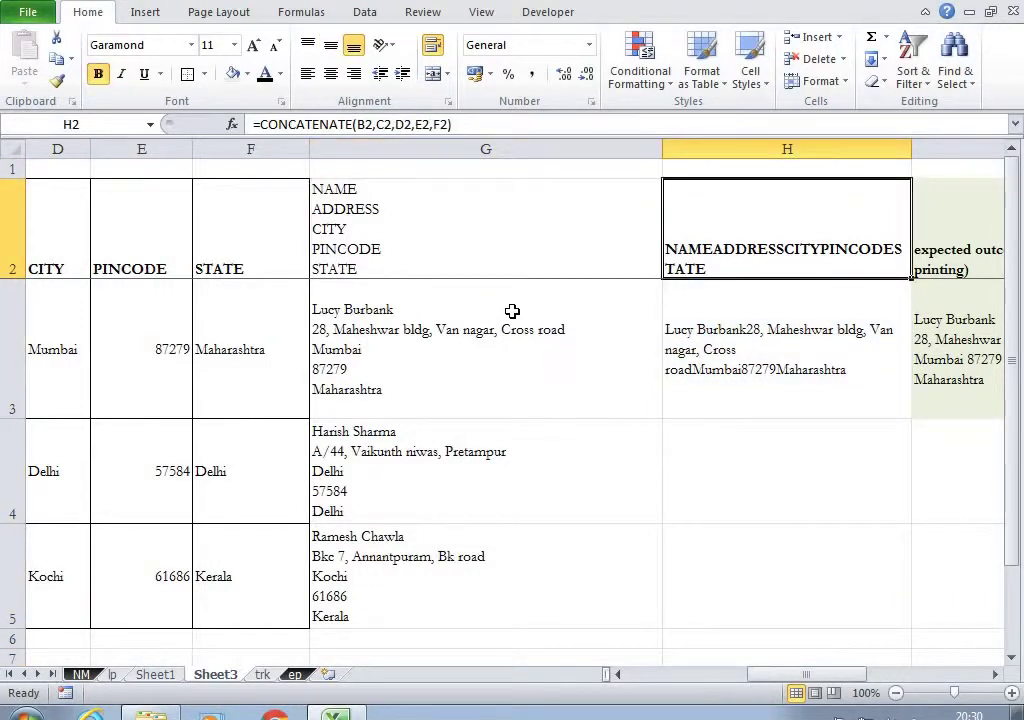
pyautogui.hotkey('shift', 'Down')
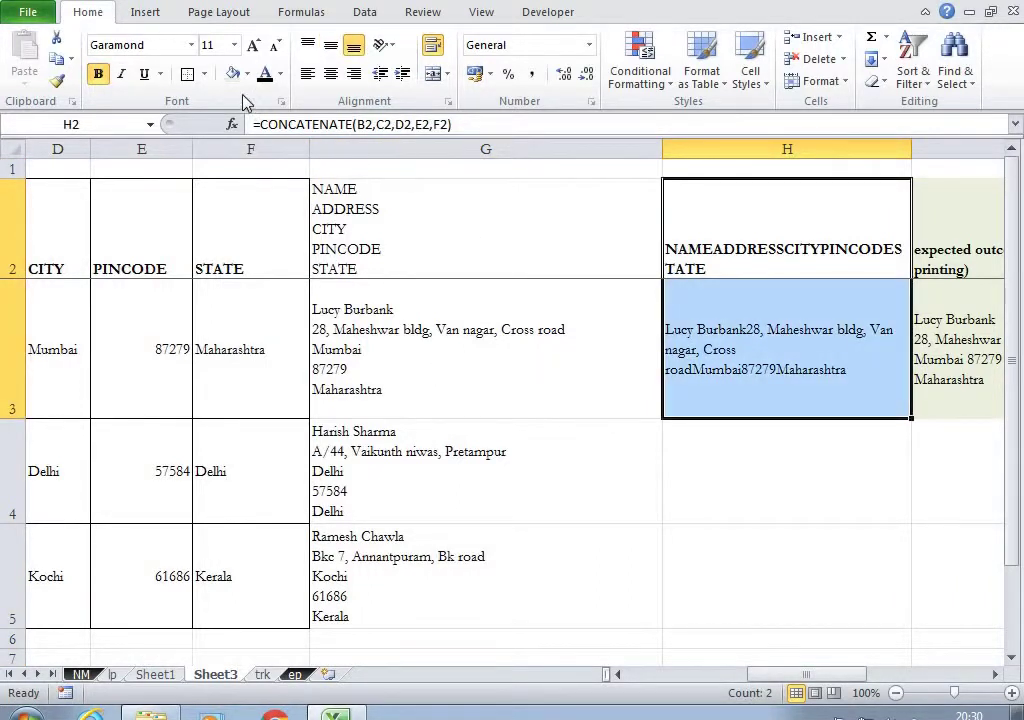
pyautogui.press('Left')
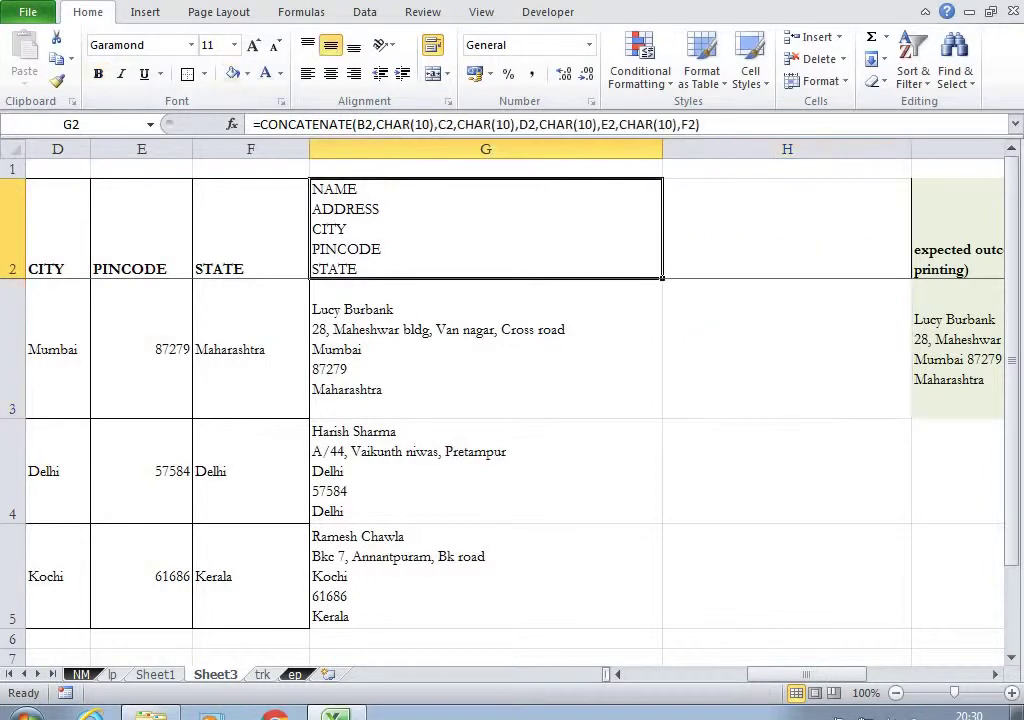
# Open the trk sheet and review its shortcut for freezing panes.
pyautogui.click(265, 676)
pyautogui.click(82, 321)
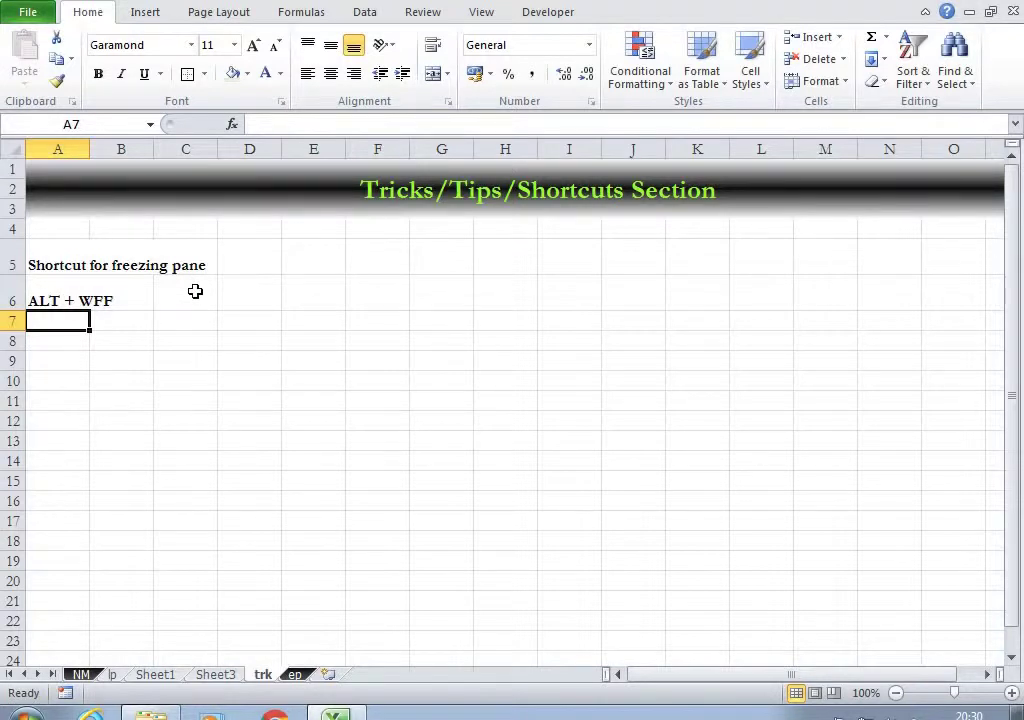
pyautogui.click(288, 458)
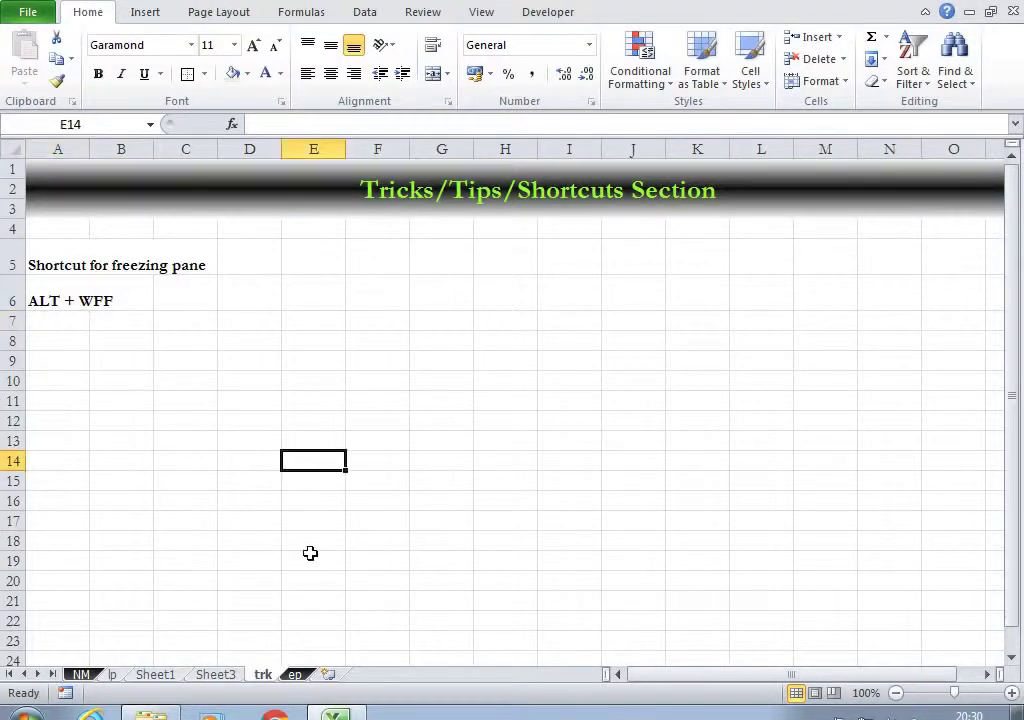
pyautogui.scroll(-3, 640, 485)
pyautogui.scroll(3, 560, 485)
pyautogui.click(60, 322)
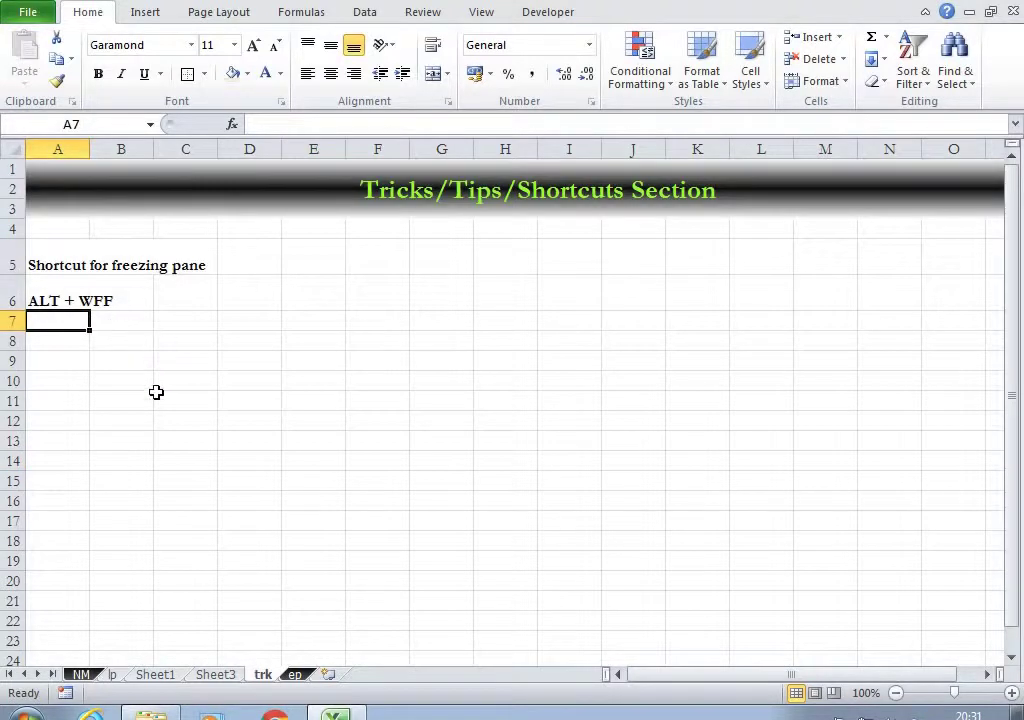
# Freeze the panes at cell B8 on the trk sheet, locking rows 1 to 7 and column A.
pyautogui.click(123, 382)
pyautogui.click(129, 344)
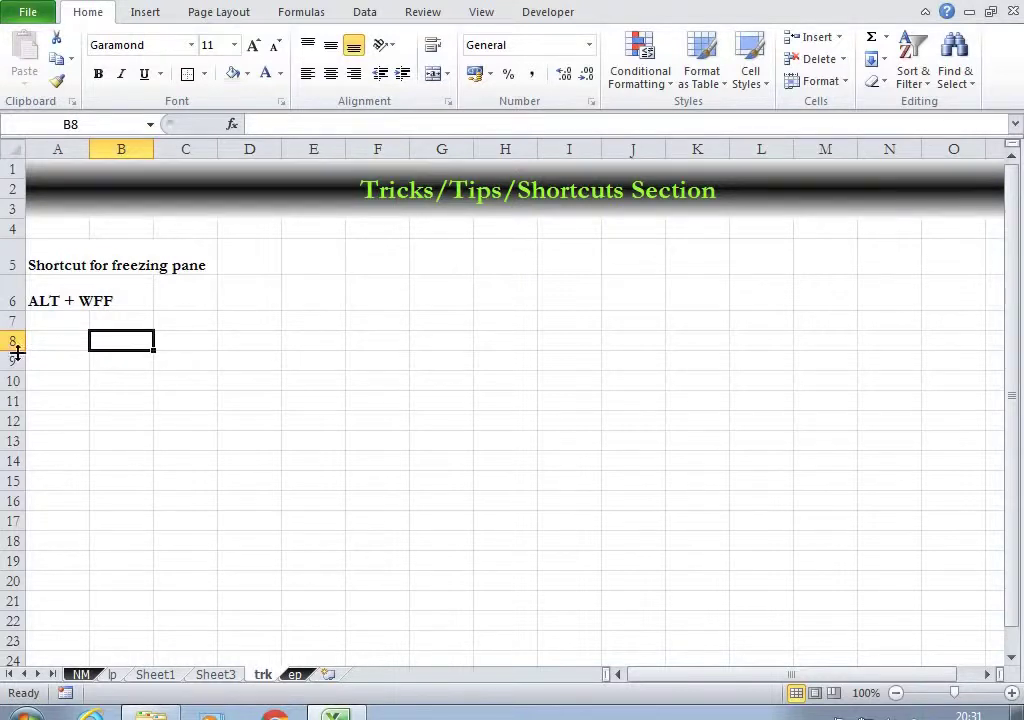
pyautogui.press('alt')
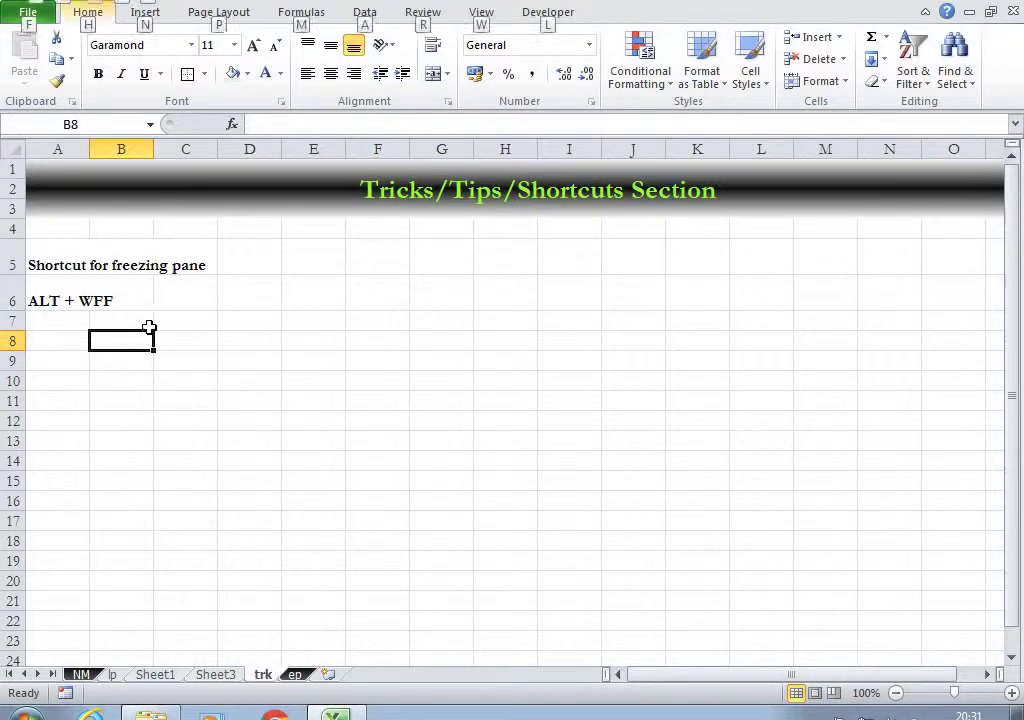
pyautogui.press('w')
pyautogui.press('f')
pyautogui.press('f')
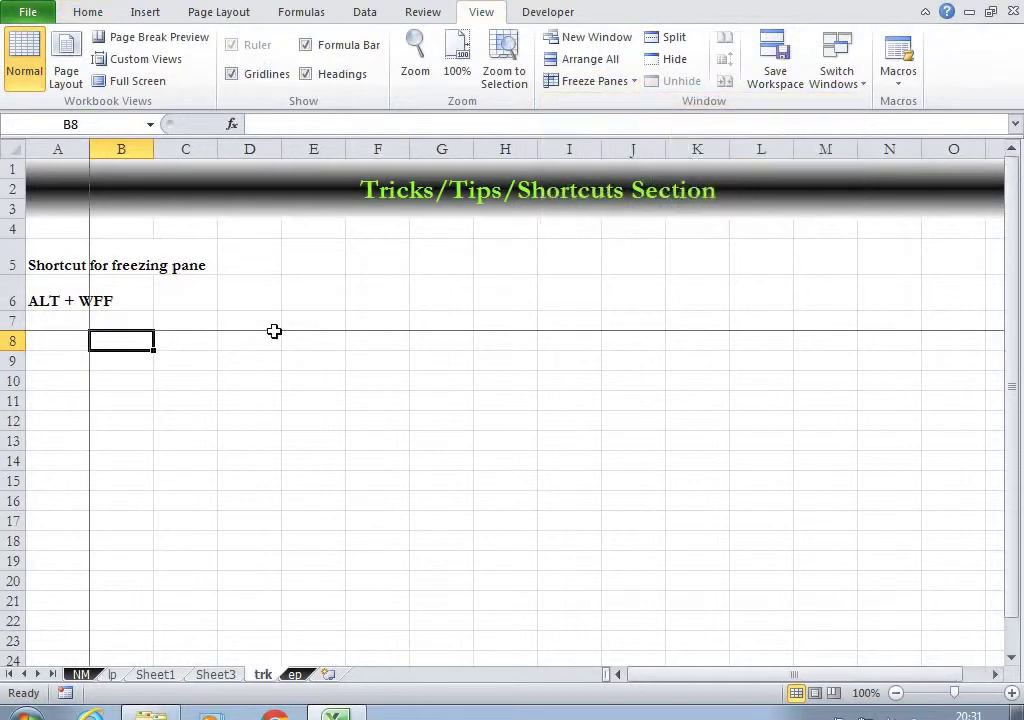
# Move across row 8 to cell AA8 to check the frozen column A.
pyautogui.press('Right')
pyautogui.press('Right')
pyautogui.press('Right')
pyautogui.press('Right')
pyautogui.press('Right')
pyautogui.press('Right')
pyautogui.press('Right')
pyautogui.press('Right')
pyautogui.press('Right')
pyautogui.press('Right')
pyautogui.press('Right')
pyautogui.press('Right')
pyautogui.press('Right')
pyautogui.press('Right')
pyautogui.press('Right')
pyautogui.press('Right')
pyautogui.press('Right')
pyautogui.press('Right')
pyautogui.press('Right')
pyautogui.press('Right')
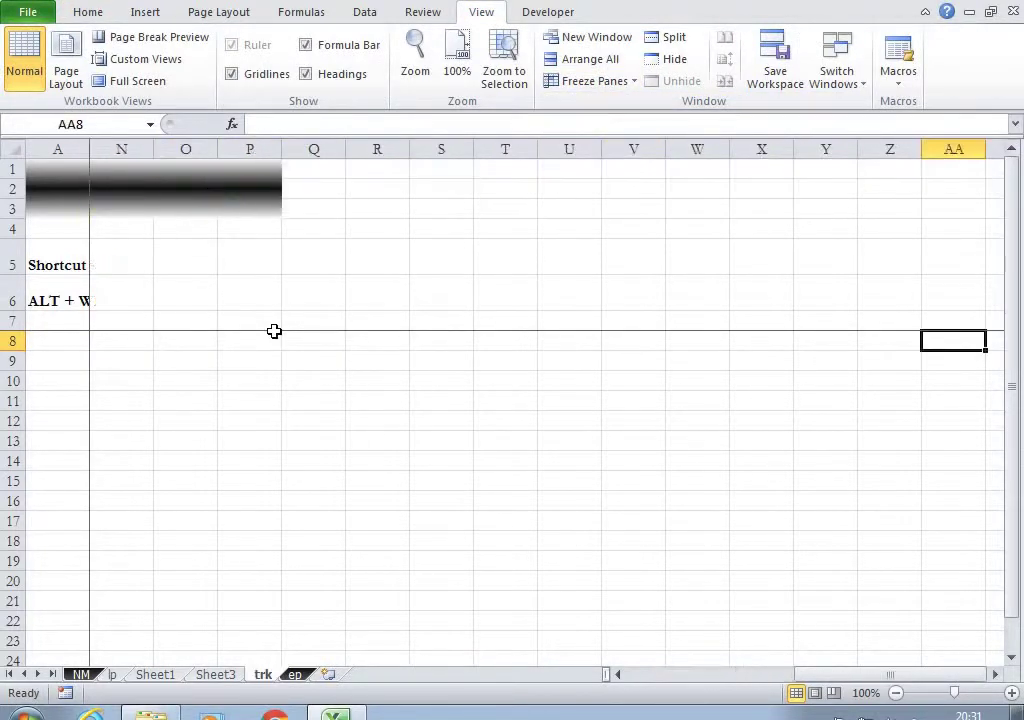
# Move up and down through the frozen rows to the title and return to cell B8.
pyautogui.press('Home')
pyautogui.press('Right')
pyautogui.press('Up')
pyautogui.press('Up')
pyautogui.press('Up')
pyautogui.press('Up')
pyautogui.press('Up')
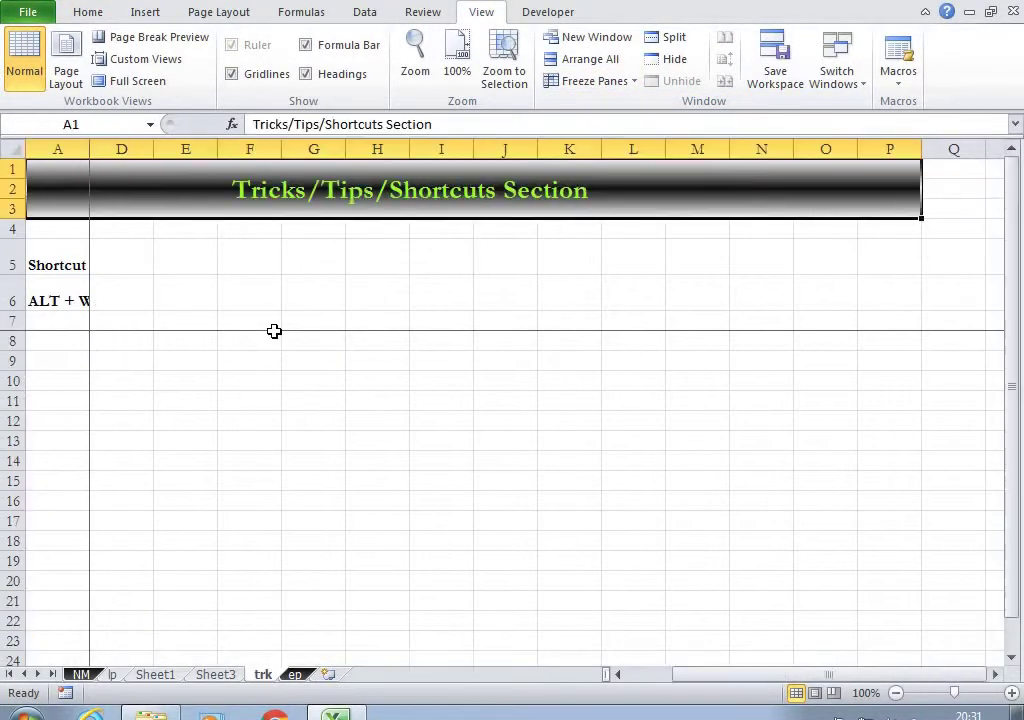
pyautogui.press('Down')
pyautogui.press('Down')
pyautogui.press('Down')
pyautogui.press('Down')
pyautogui.press('Down')
pyautogui.press('Up')
pyautogui.press('Up')
pyautogui.press('Up')
pyautogui.press('Up')
pyautogui.press('Up')
pyautogui.press('Down')
pyautogui.press('Down')
pyautogui.press('Down')
pyautogui.press('Down')
pyautogui.press('Down')
pyautogui.press('Right')
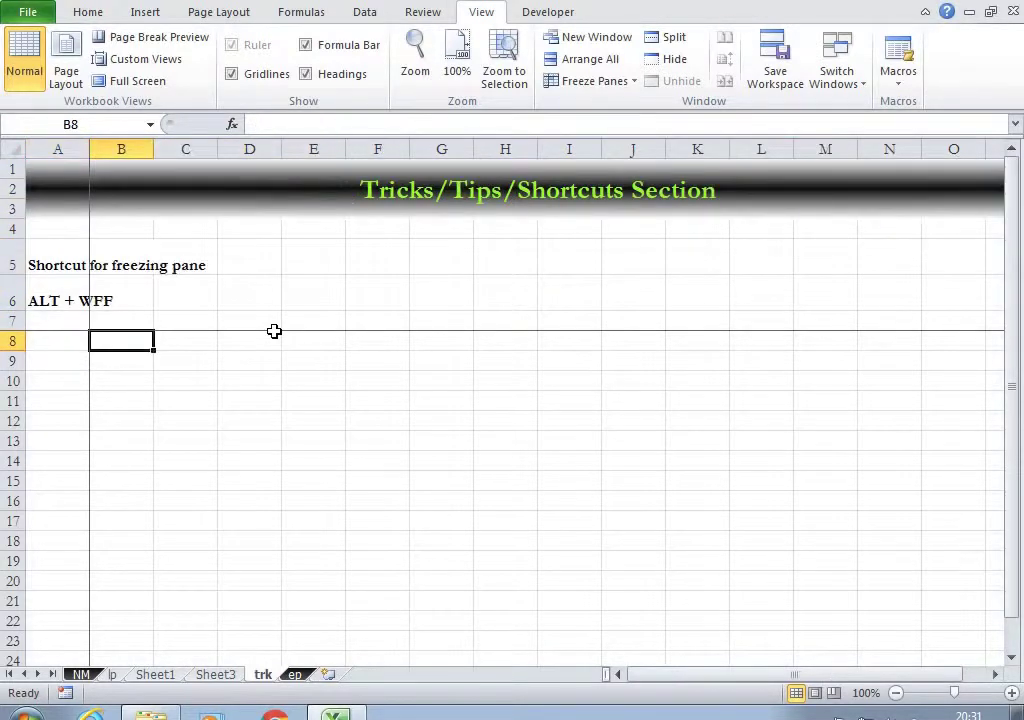
# Unfreeze the panes on the trk sheet and open the closing ep sheet.
pyautogui.press('alt')
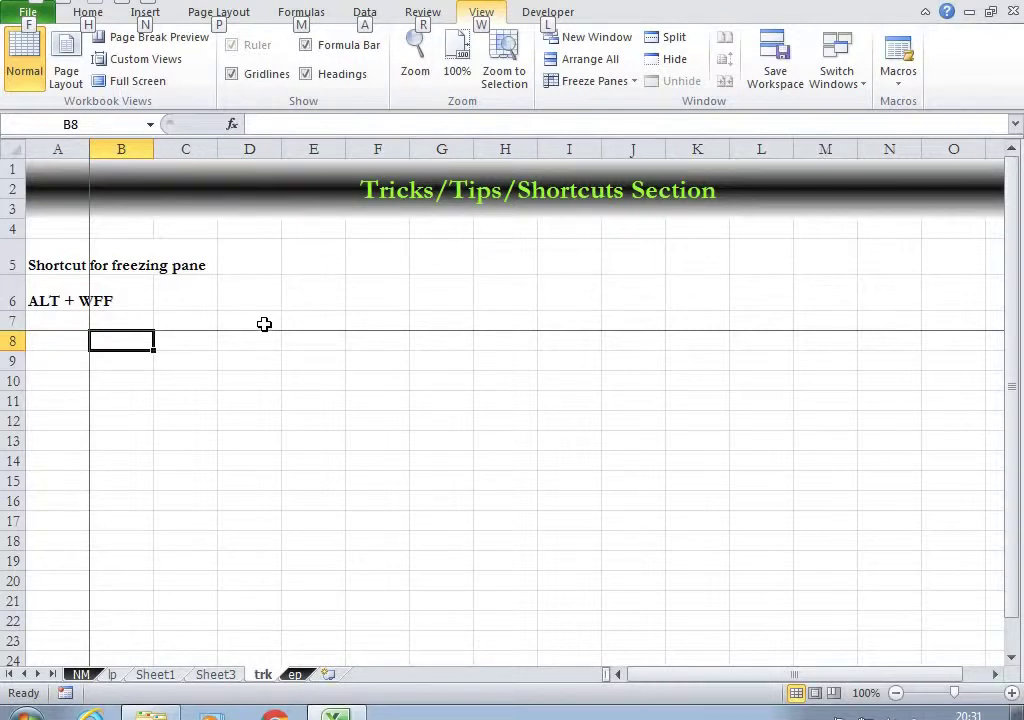
pyautogui.press('alt')
pyautogui.press('alt')
pyautogui.press('w')
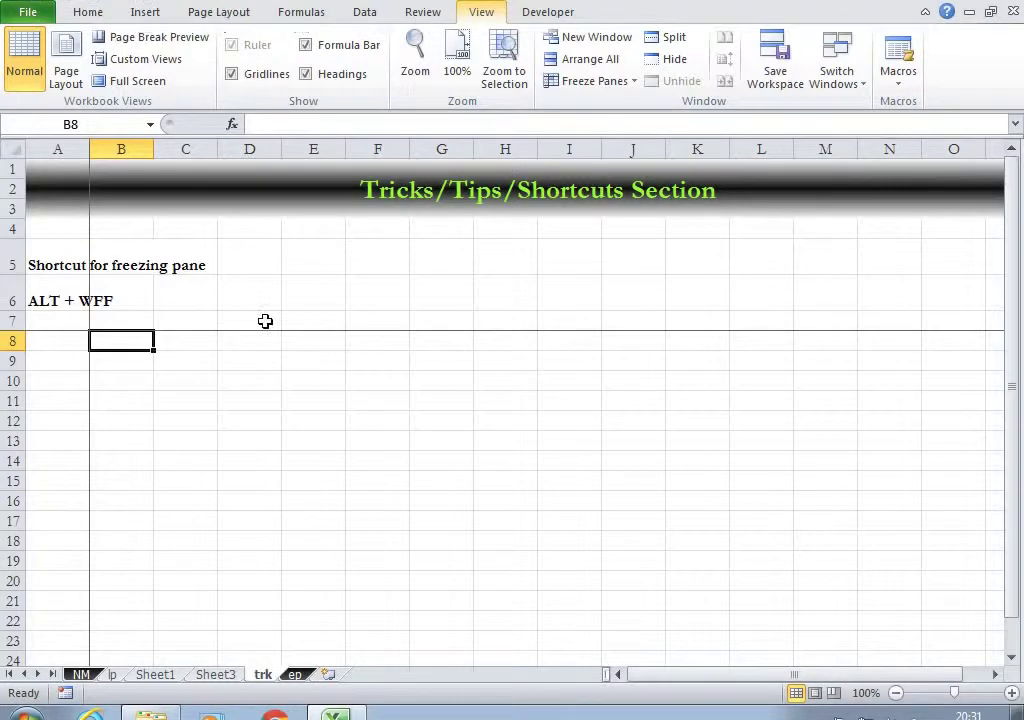
pyautogui.press('f')
pyautogui.press('f')
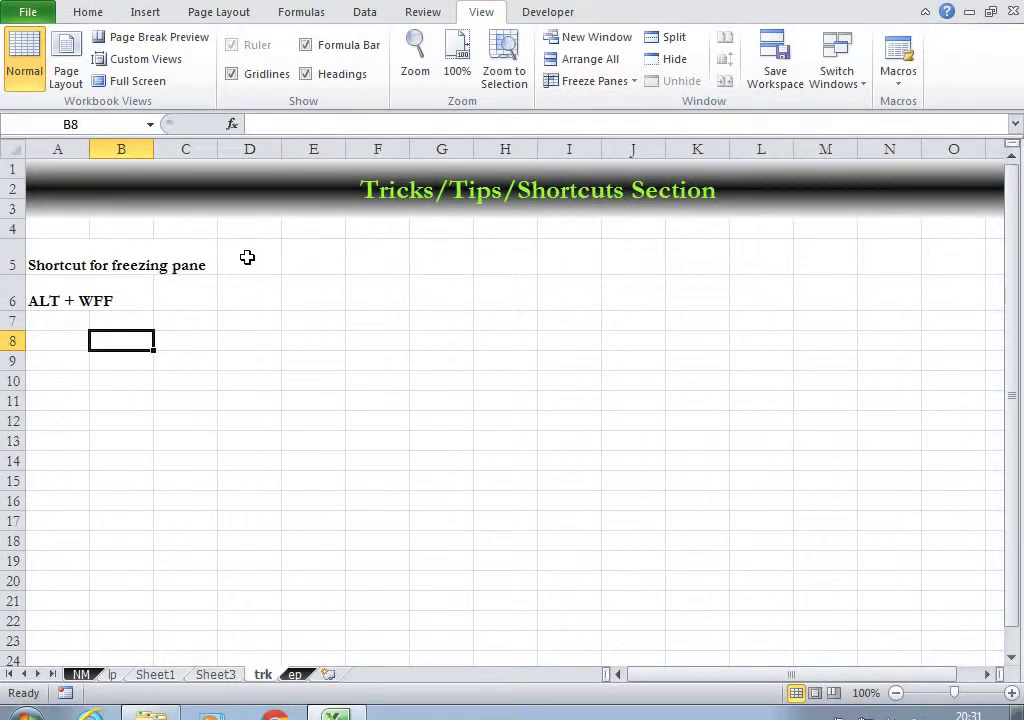
pyautogui.click(295, 675)
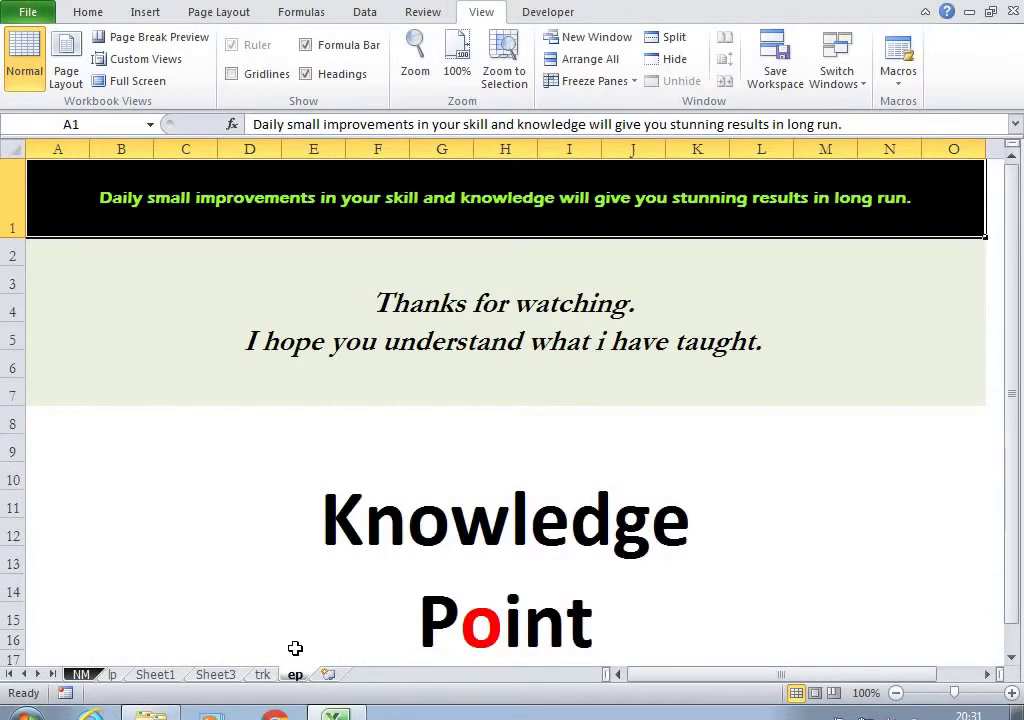